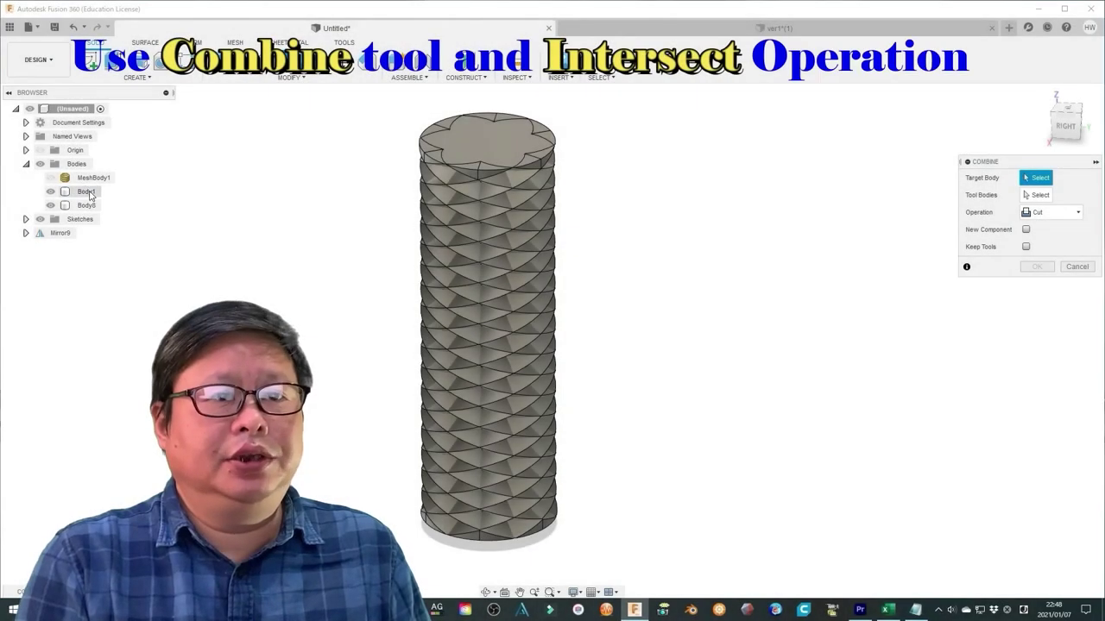
- Pick Body1 as the target body and Body8 as the tool body for an intersect combine
left_click(87, 192)
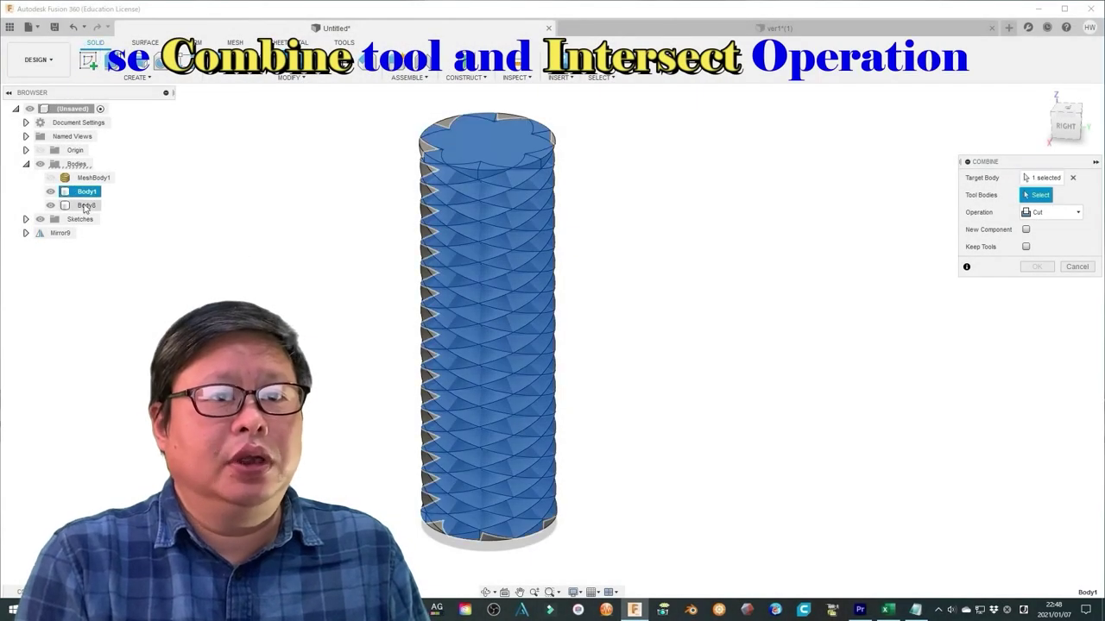
left_click(1075, 213)
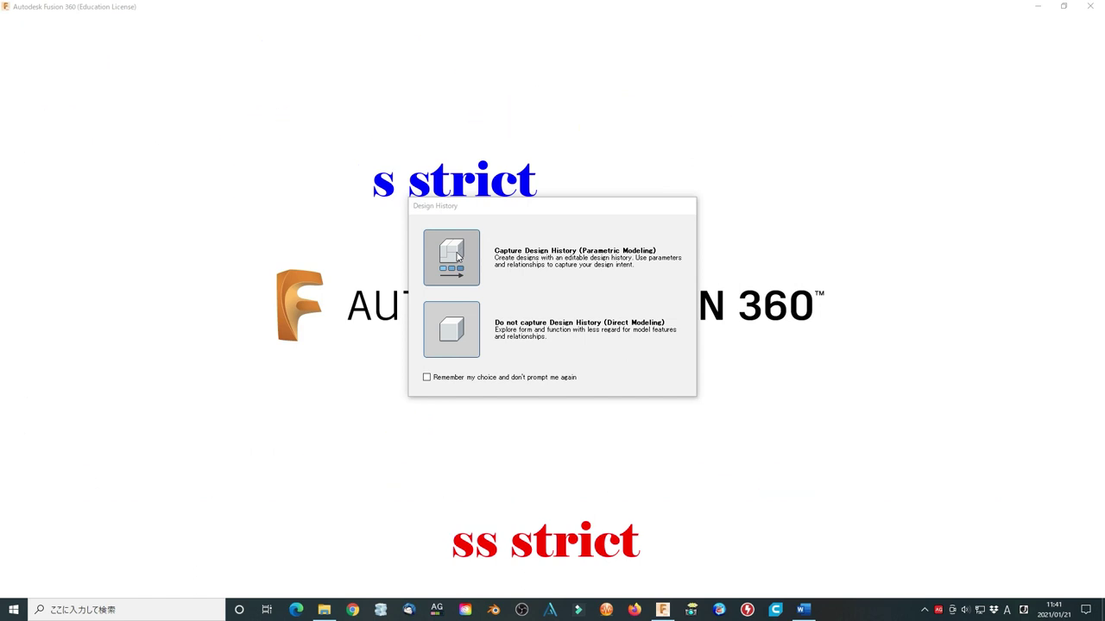
- Choose Capture Design History (Parametric Modeling) for the new design
left_click(452, 256)
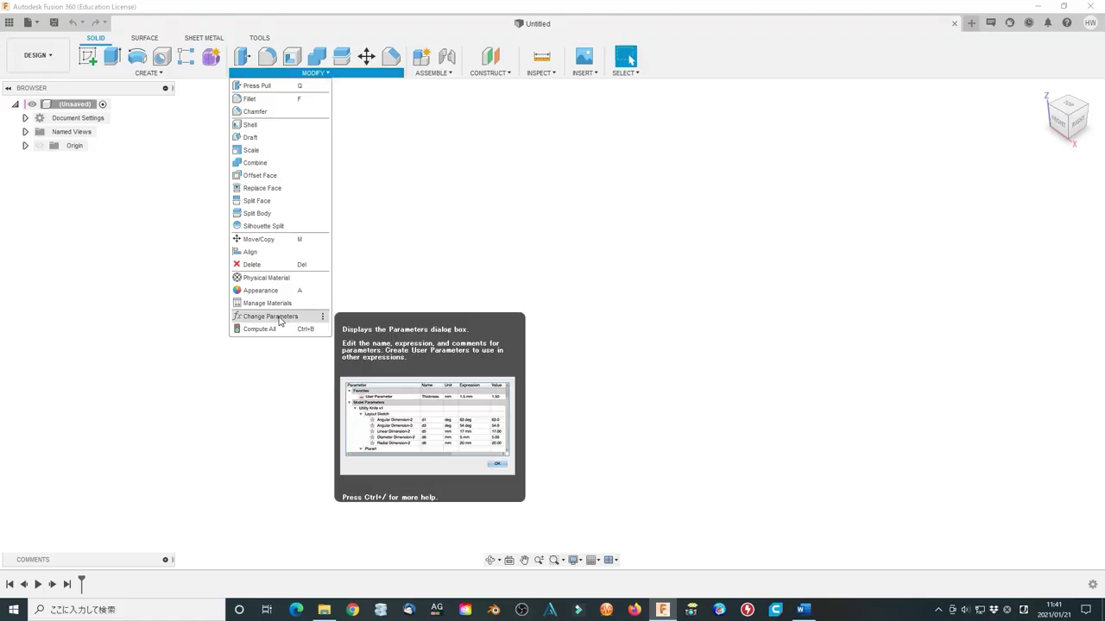
- Add a unitless user parameter Number with value 6 and comment 'Rotate'
left_click(279, 321)
left_click(611, 133)
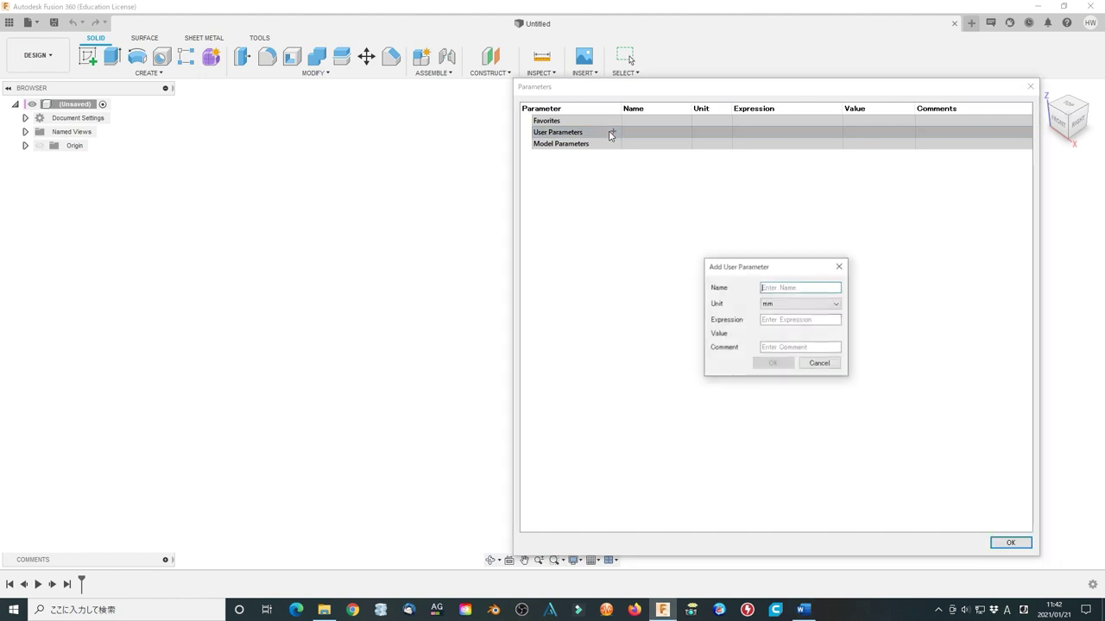
left_click(764, 290)
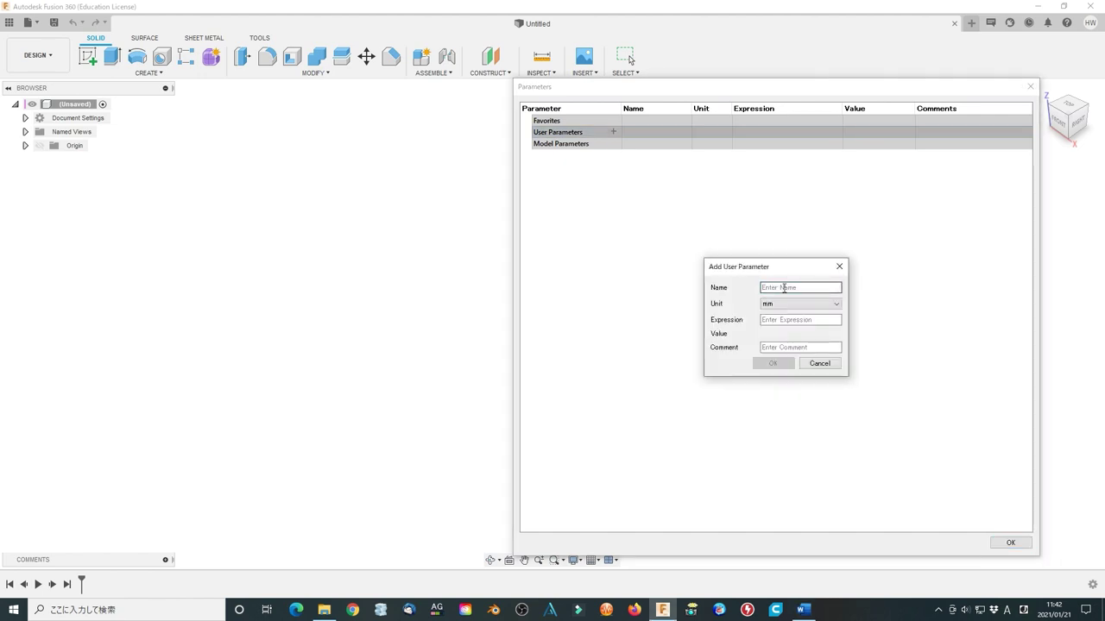
left_click(824, 306)
left_click(794, 313)
left_click(796, 319)
type("6")
left_click(773, 347)
type("Rotate number")
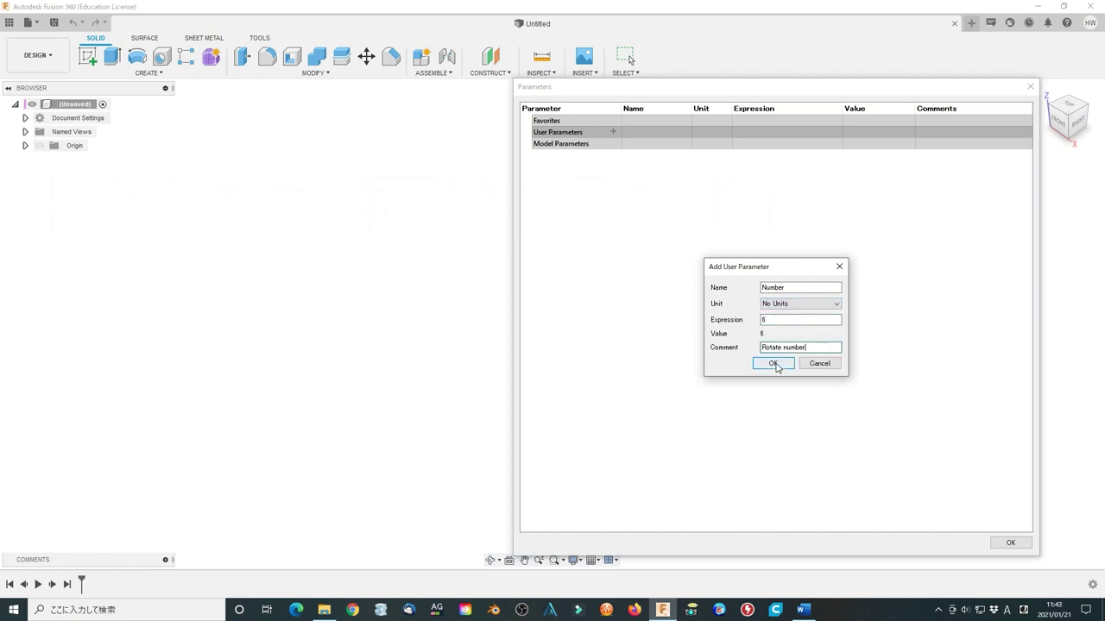
left_click(775, 364)
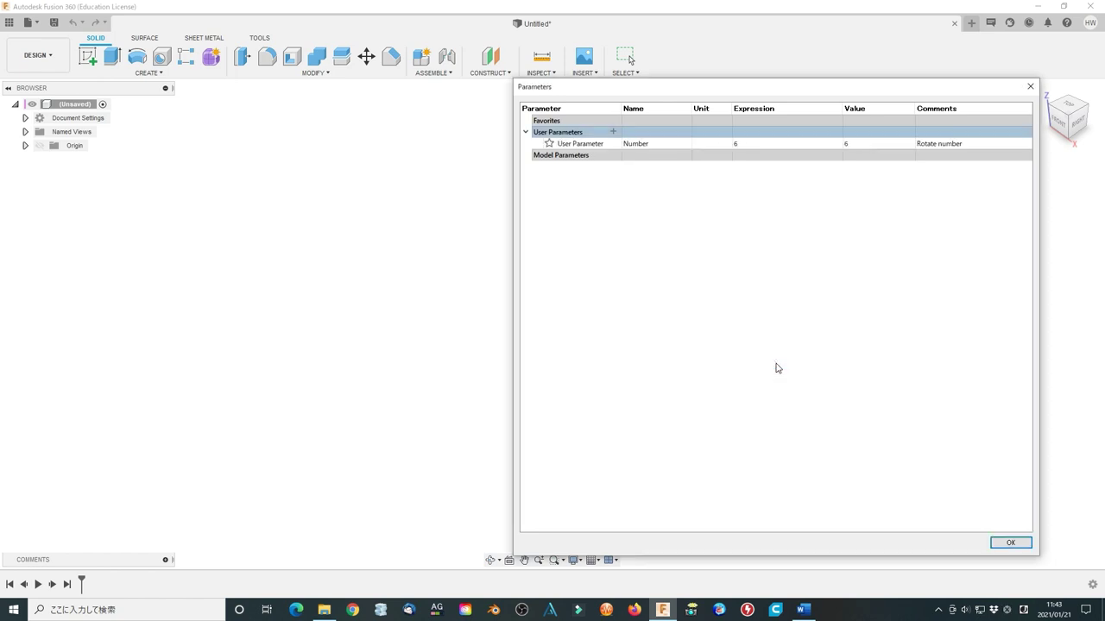
- Start a second unitless user parameter, Revolution, with value 2
left_click(611, 133)
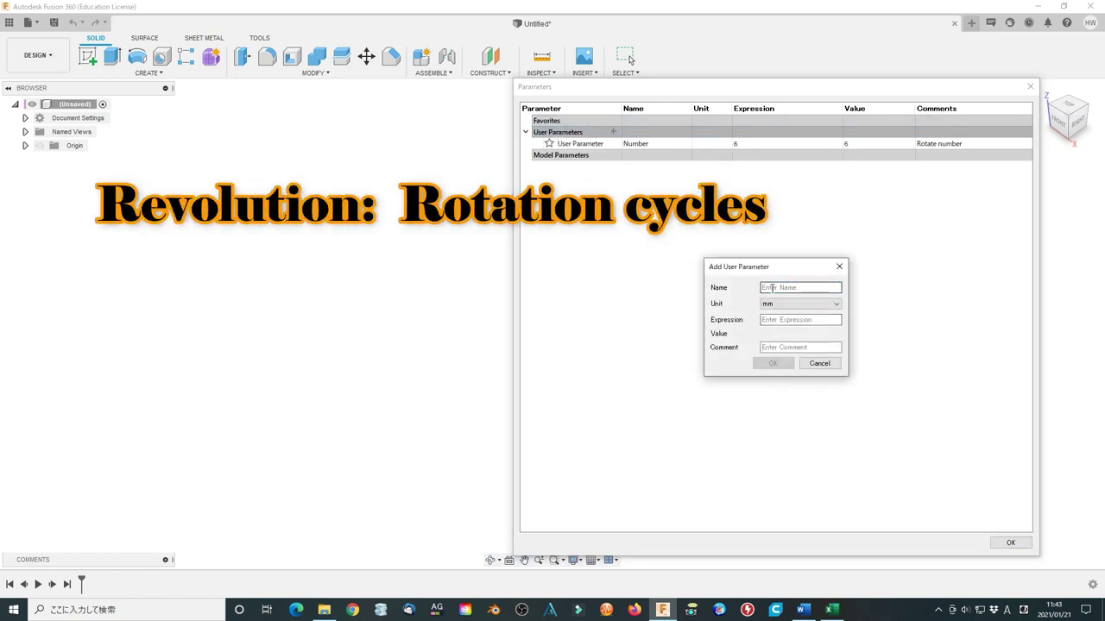
left_click(771, 288)
type("Ro")
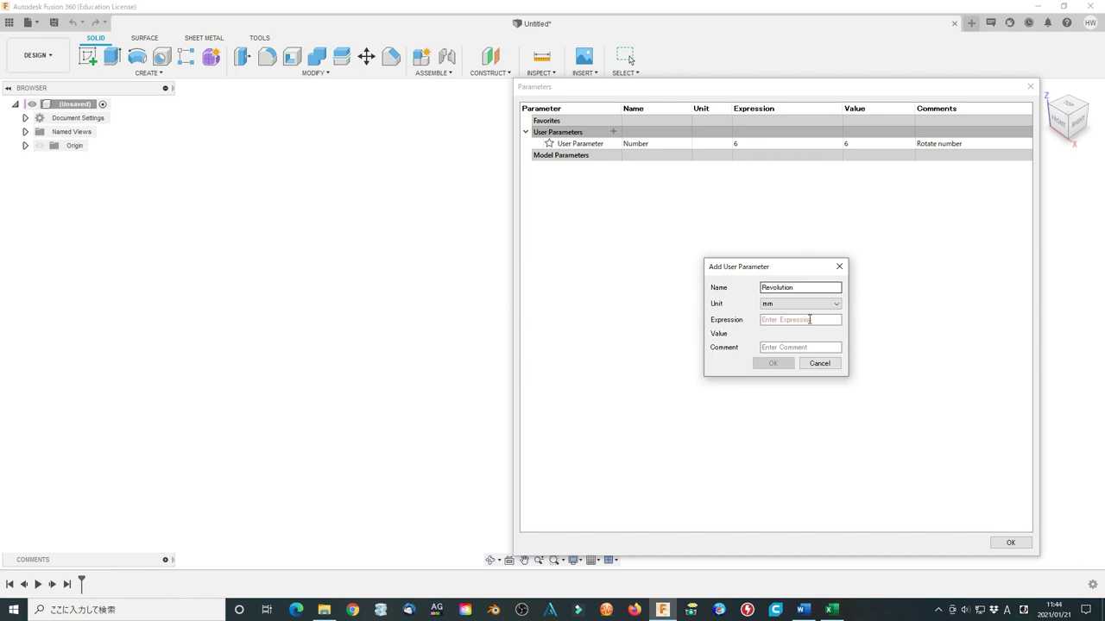
left_click(802, 304)
left_click(783, 313)
left_click(781, 321)
type("2")
left_click(786, 347)
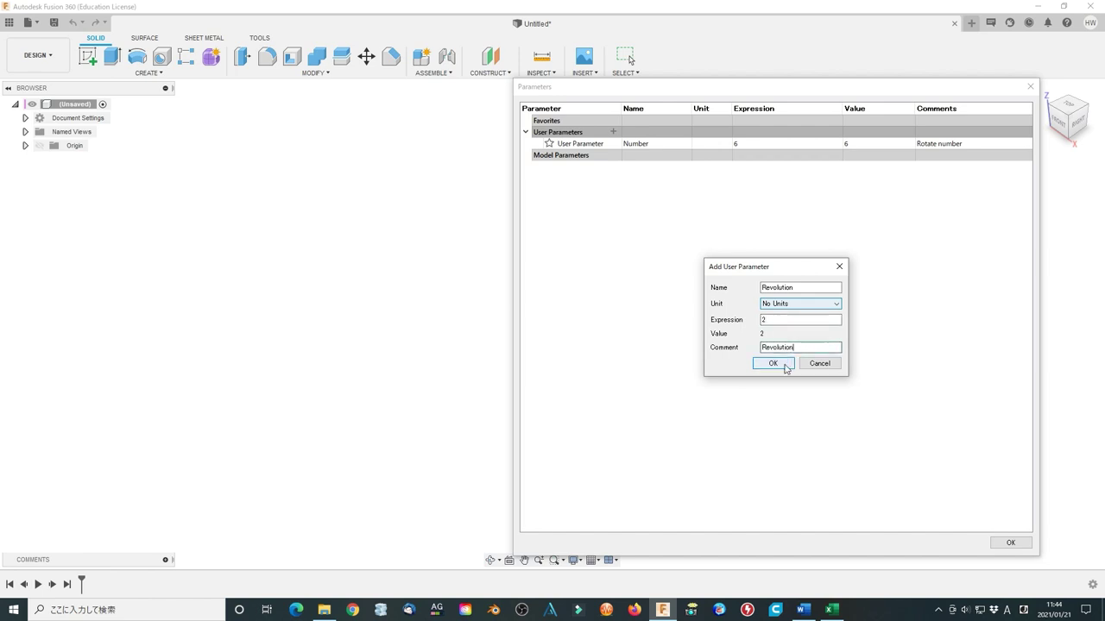
- Confirm Revolution and add a Size parameter of 5 mm
left_click(772, 364)
left_click(612, 132)
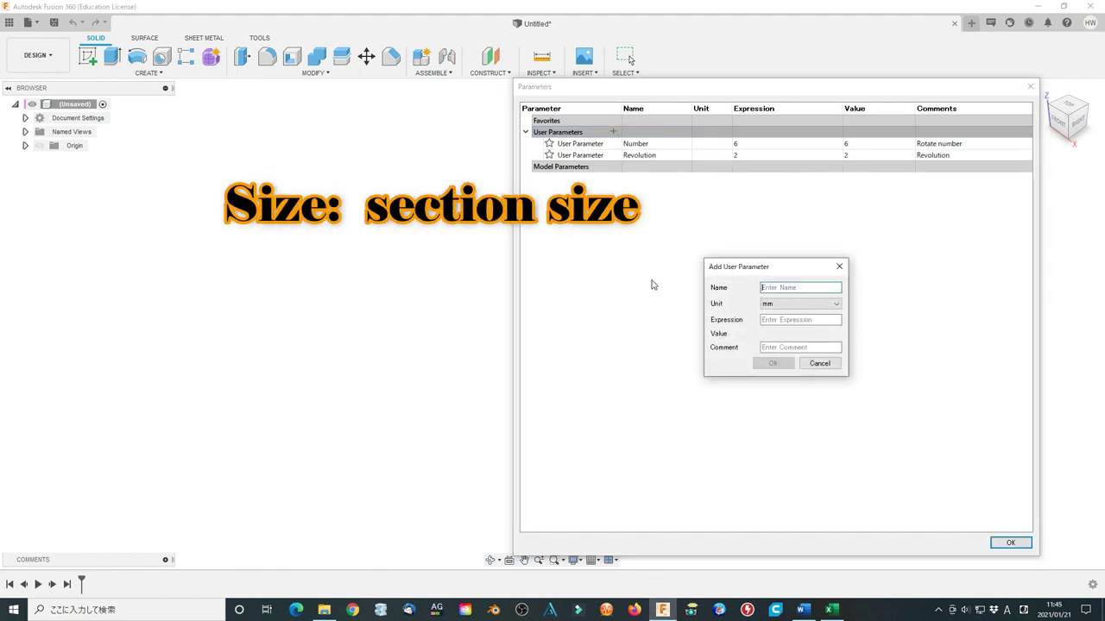
left_click(771, 287)
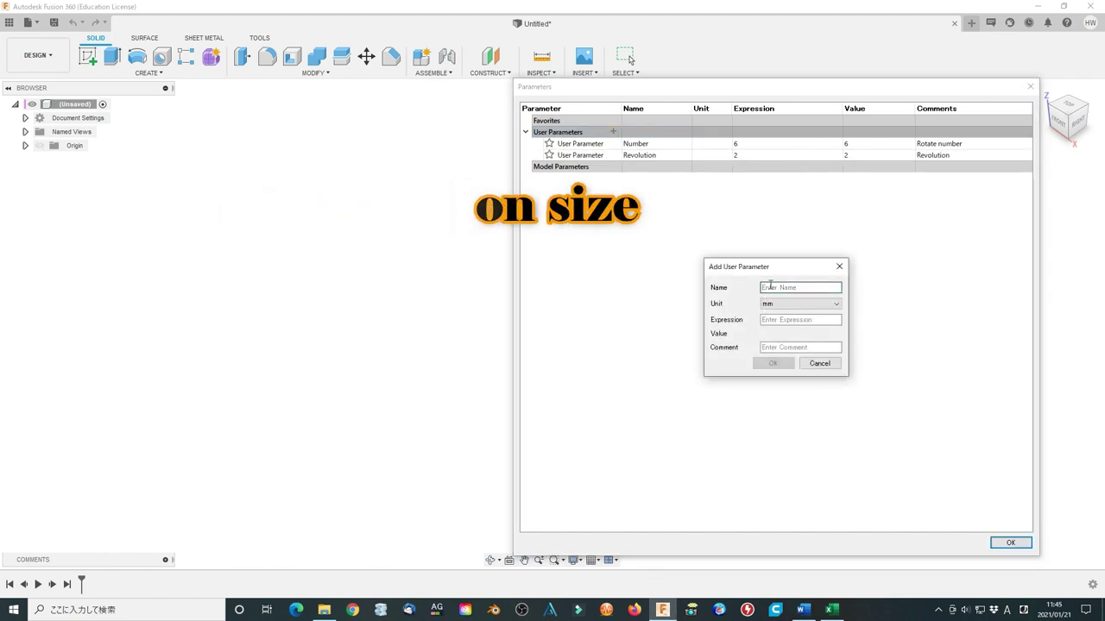
type("Size")
left_click(794, 320)
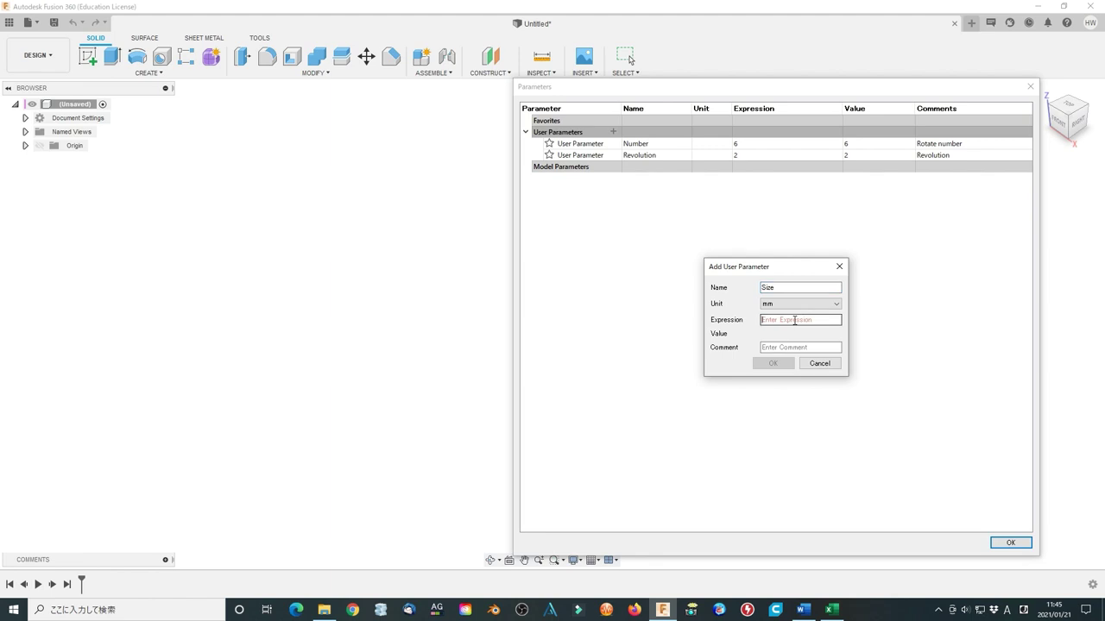
type("5")
left_click(792, 347)
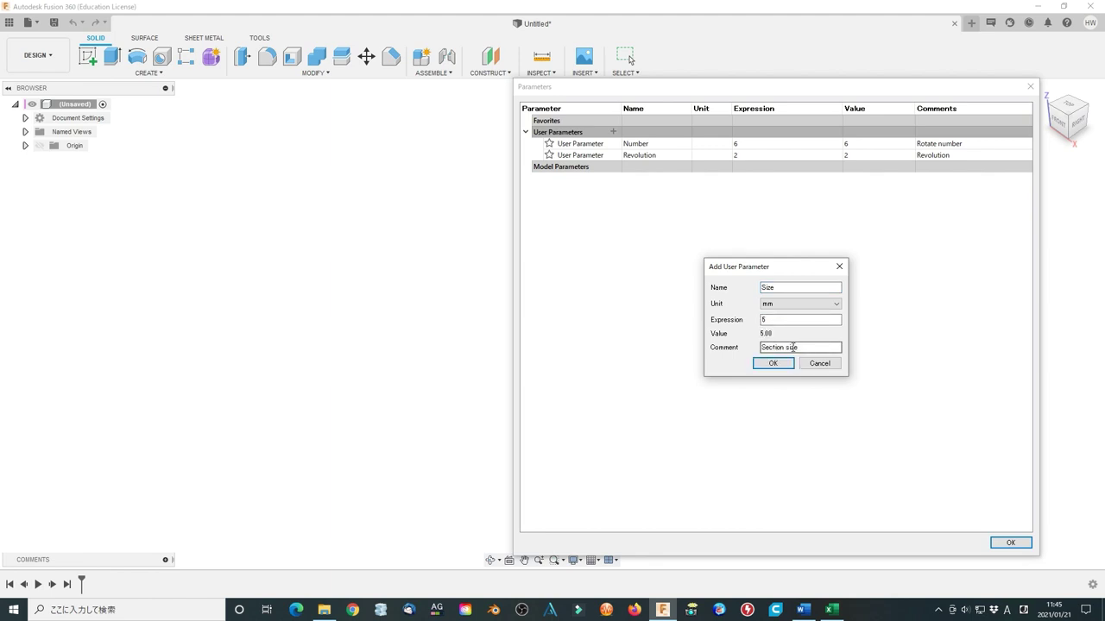
left_click(773, 363)
- Add a Clearance parameter of 0.5 mm and close the parameters window
left_click(612, 131)
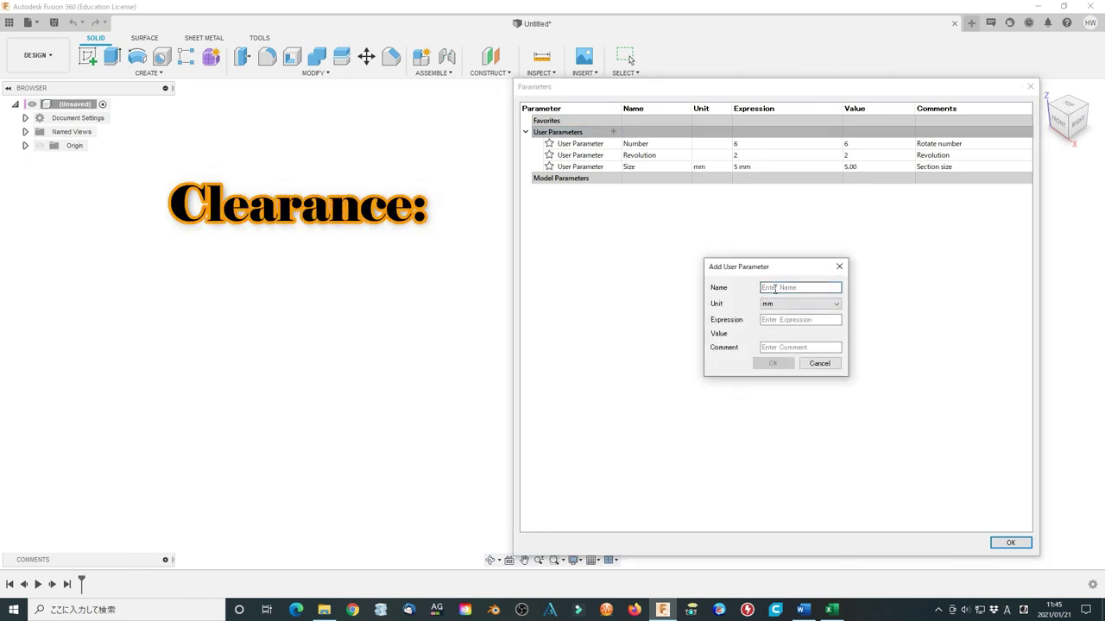
type("Clea")
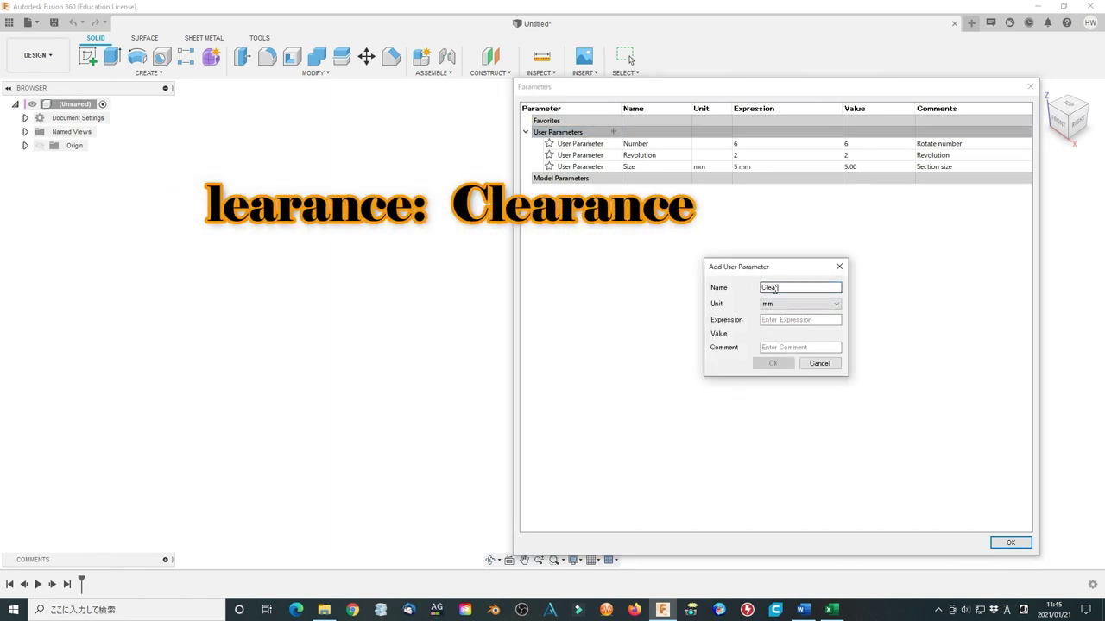
type("rance")
left_click(779, 319)
type("0.5")
left_click(780, 348)
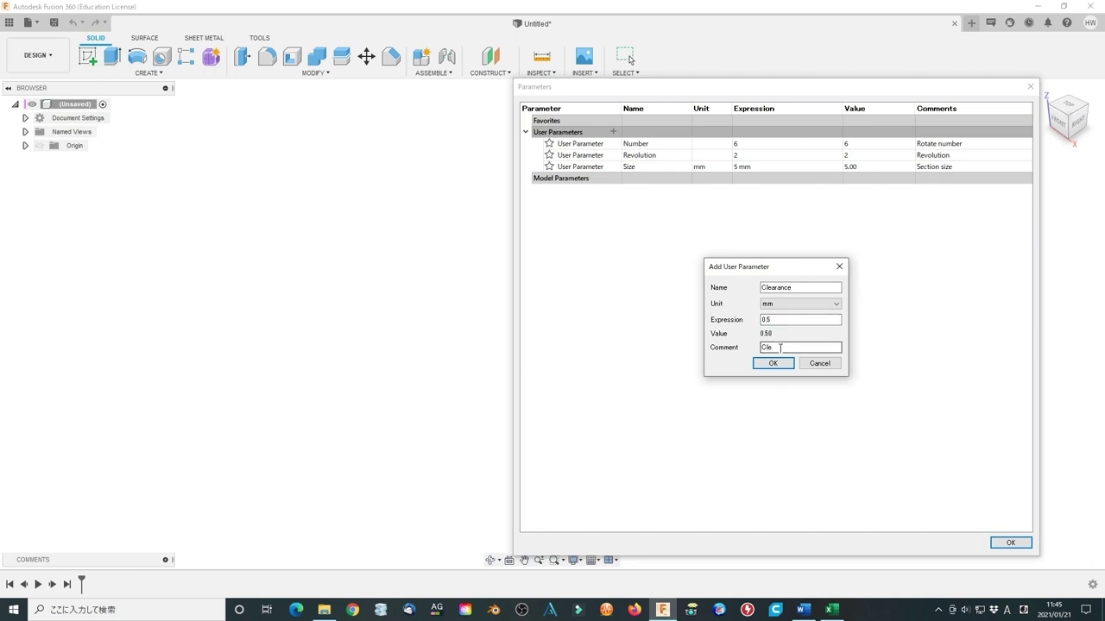
left_click(772, 363)
key("Return")
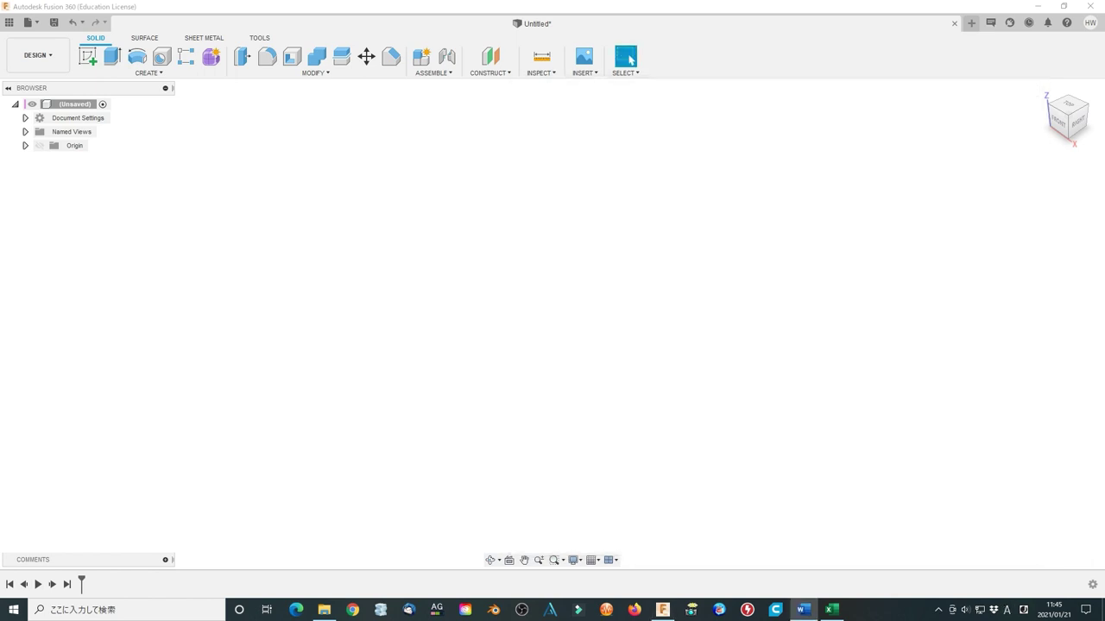
- Start a sketch on the top plane and draw a 20 mm circle at the origin
left_click(88, 58)
left_click(585, 326)
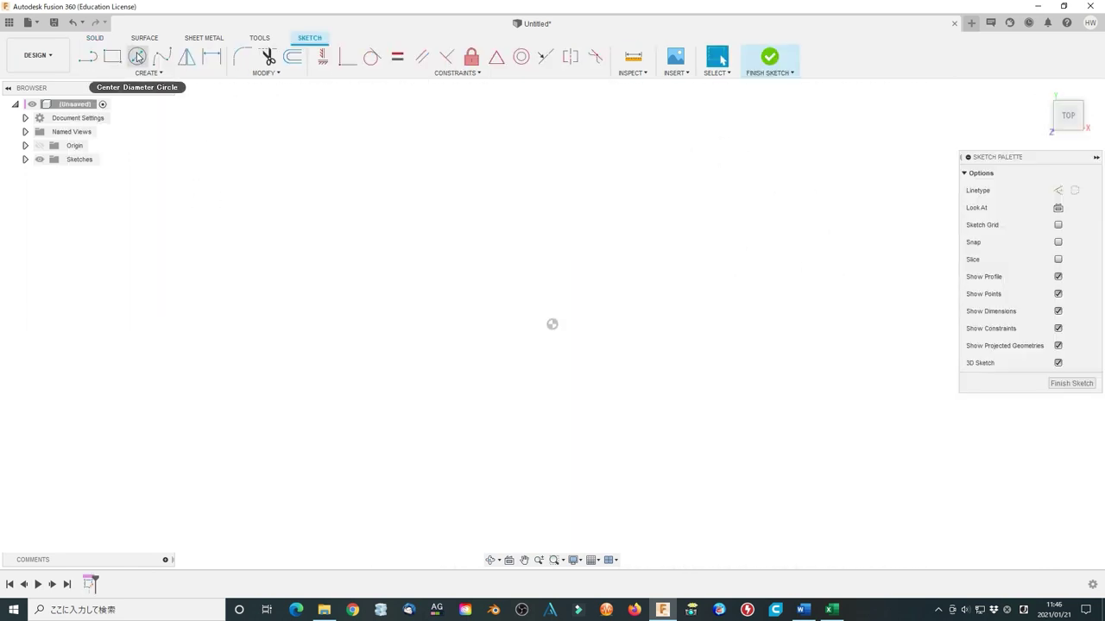
left_click(137, 57)
left_click(552, 323)
type("20")
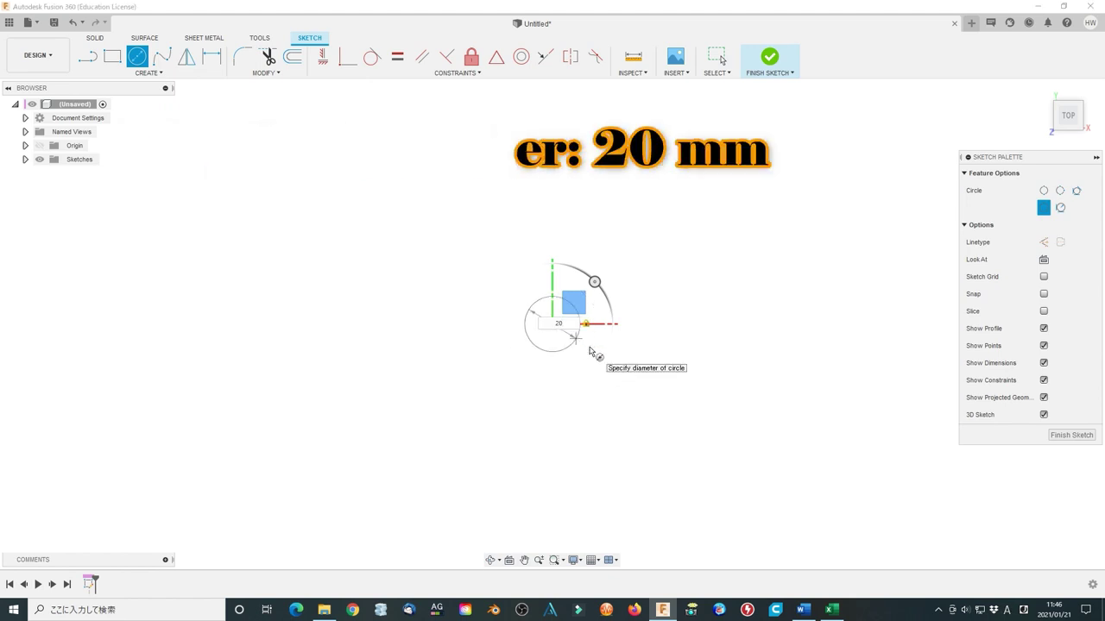
key("Return")
key("Escape")
- Add a concentric 40 mm circle, finish the sketch, and extrude the inner profile
left_click(137, 57)
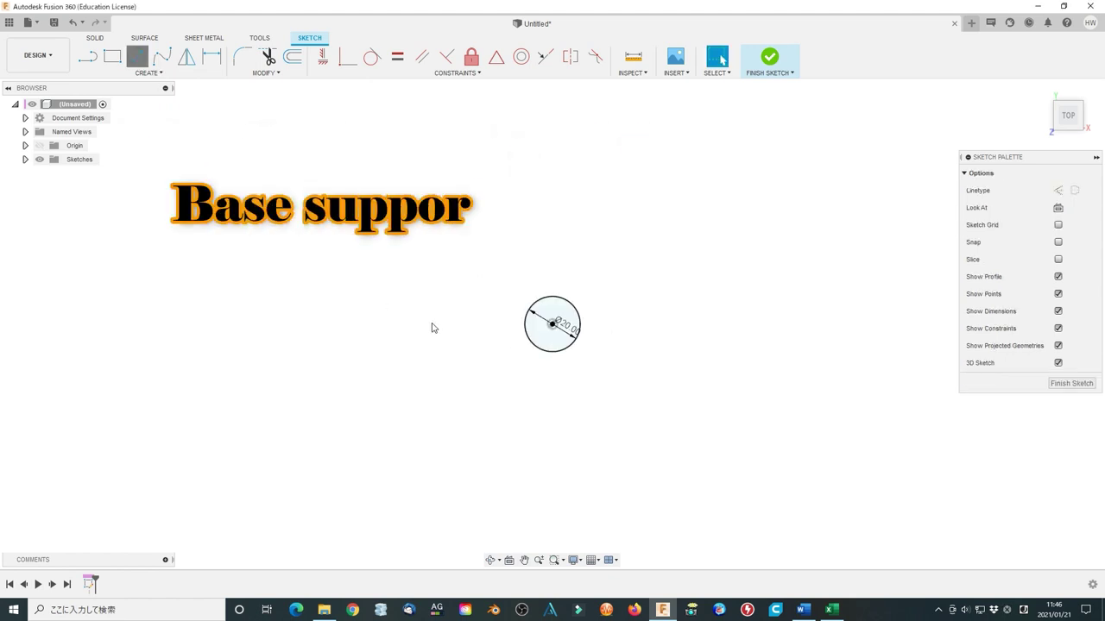
left_click(553, 323)
type("40")
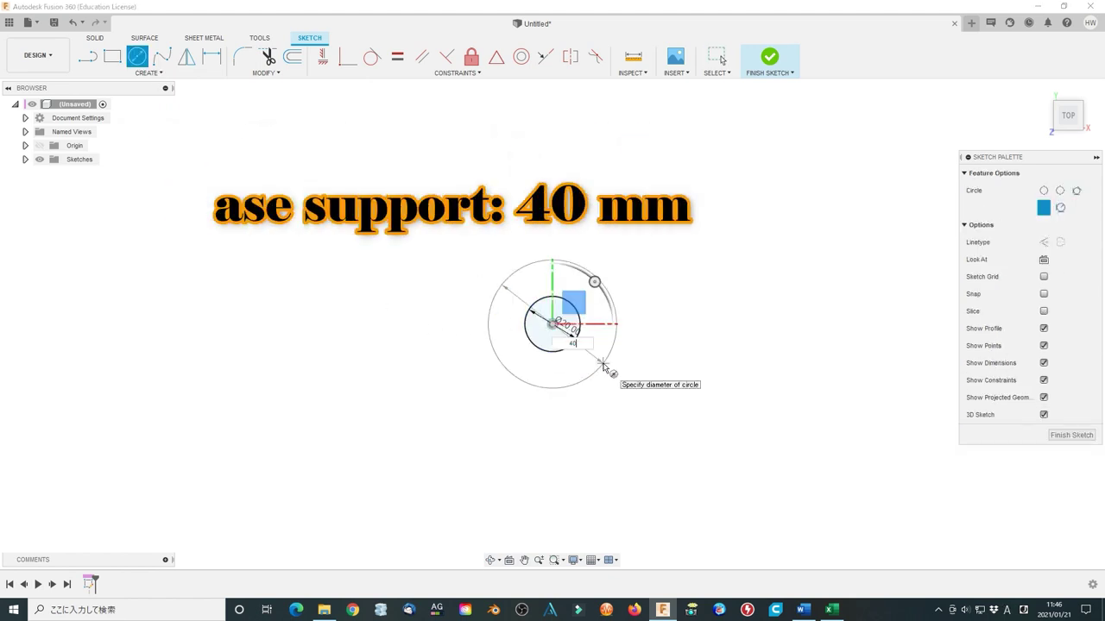
key("Return")
key("Escape")
left_click(1069, 383)
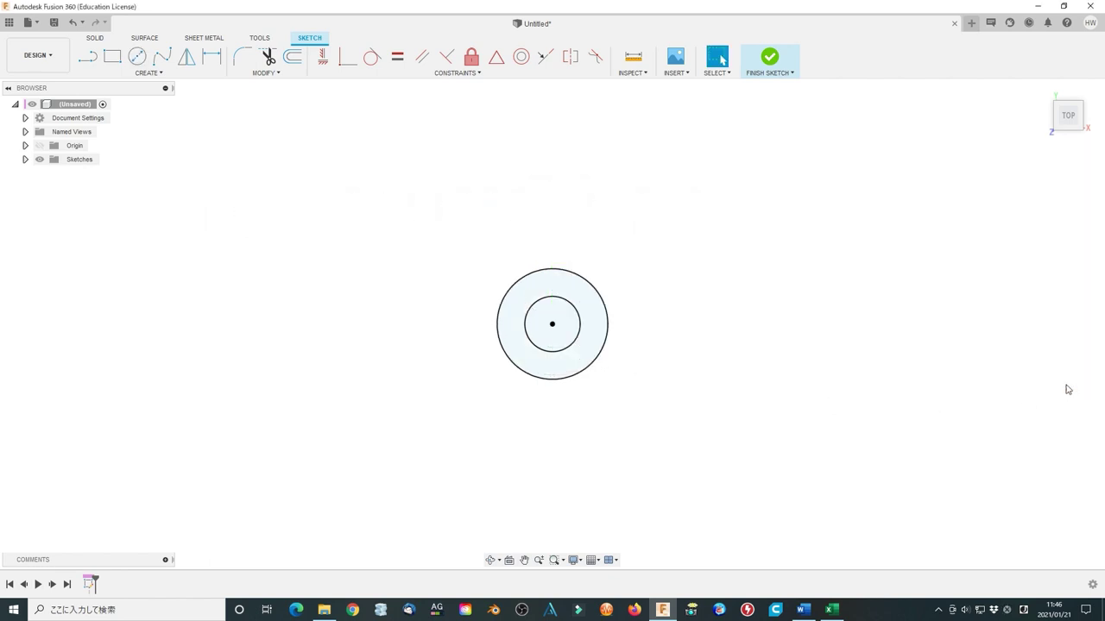
left_click(552, 347)
left_click(109, 57)
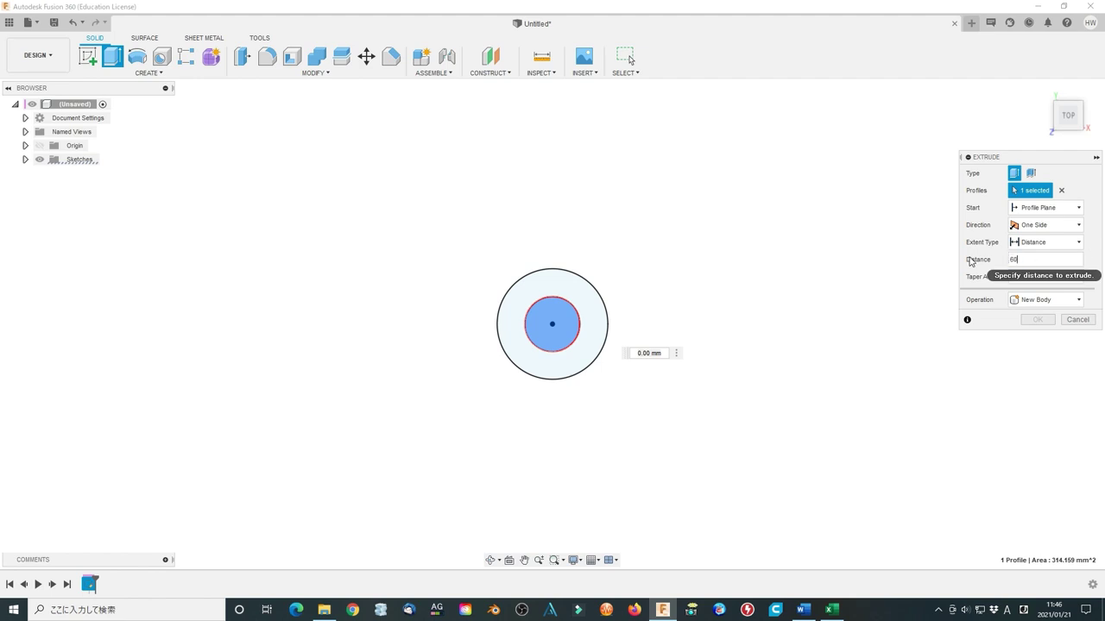
- Finish the 60 mm extrusion and place a 20 mm coil centred on the cylinder's top face
type("60")
left_click(1037, 319)
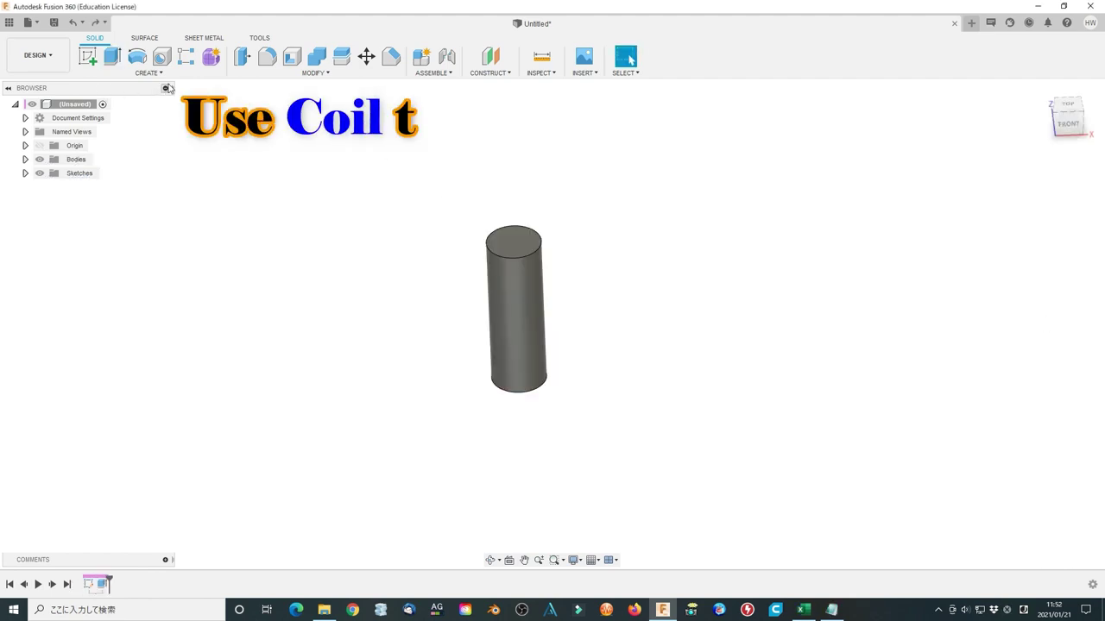
left_click(149, 72)
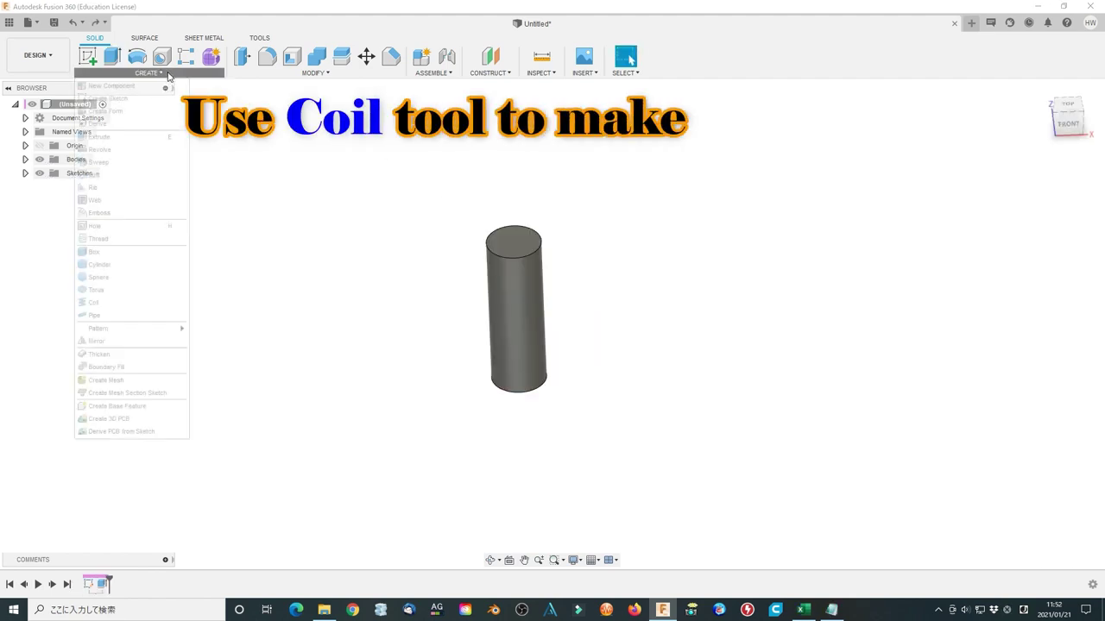
left_click(141, 306)
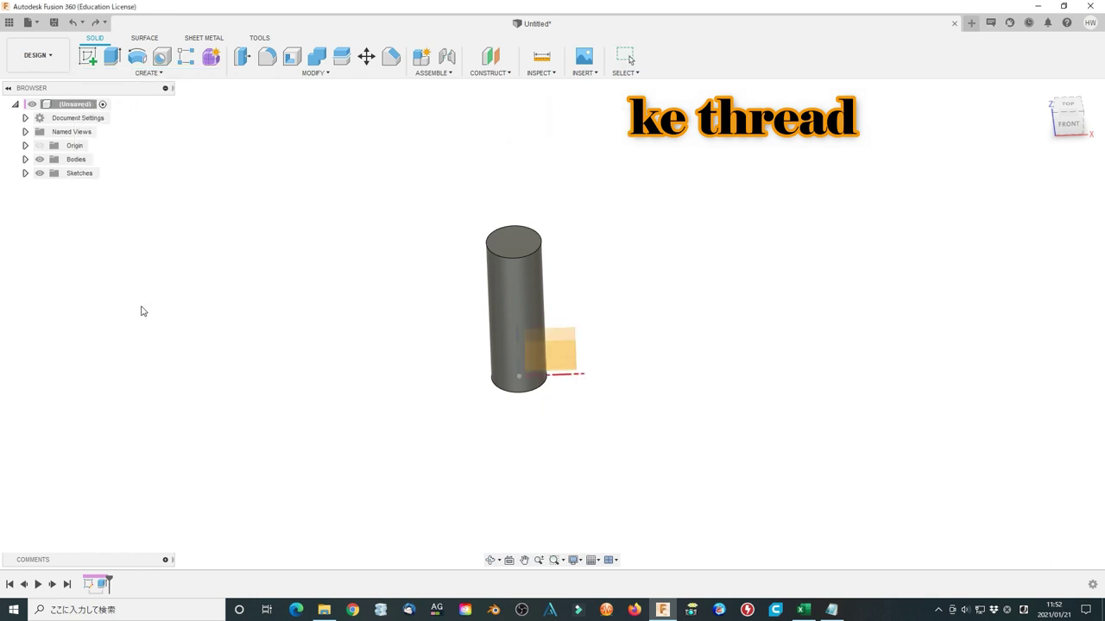
left_click(523, 249)
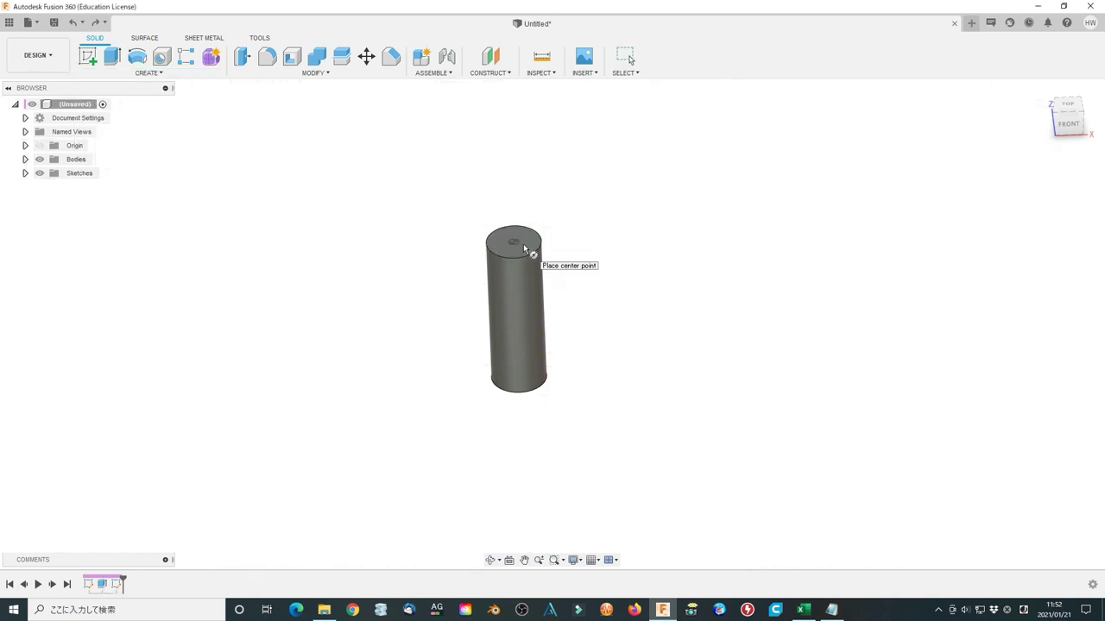
left_click(514, 244)
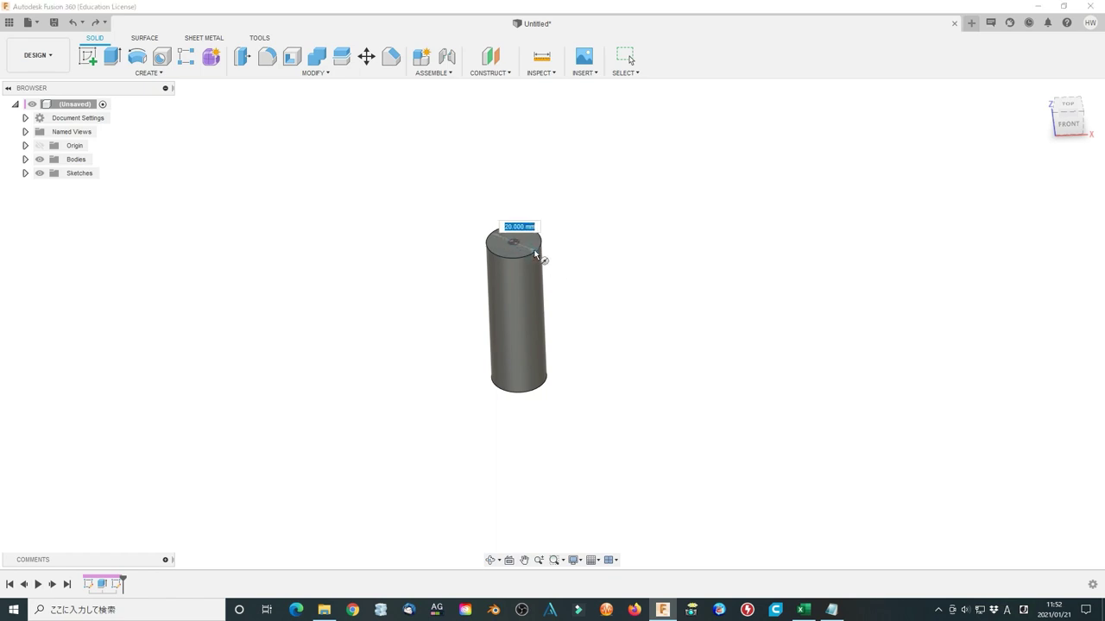
left_click(534, 255)
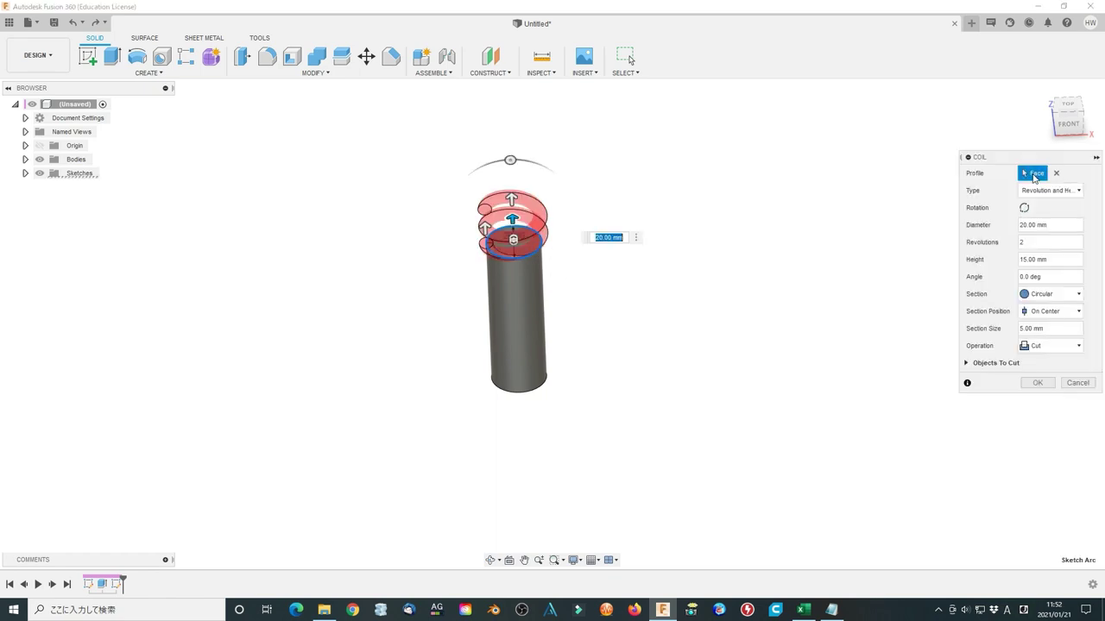
- Set the coil revolutions to the Revolution parameter and its height to -60 mm
left_click(1051, 191)
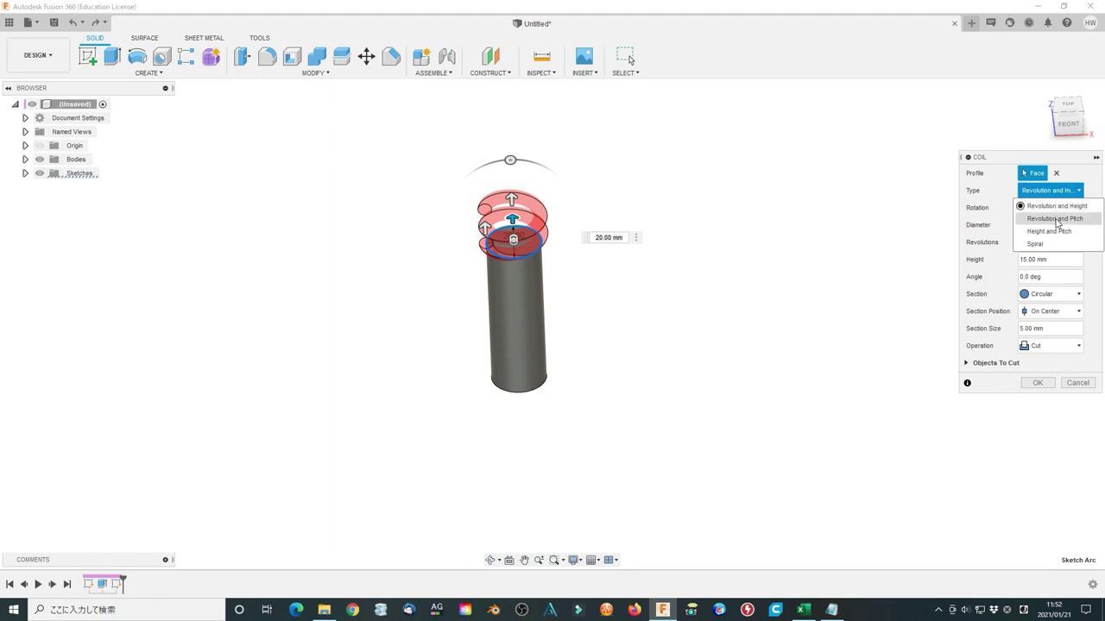
left_click(1024, 211)
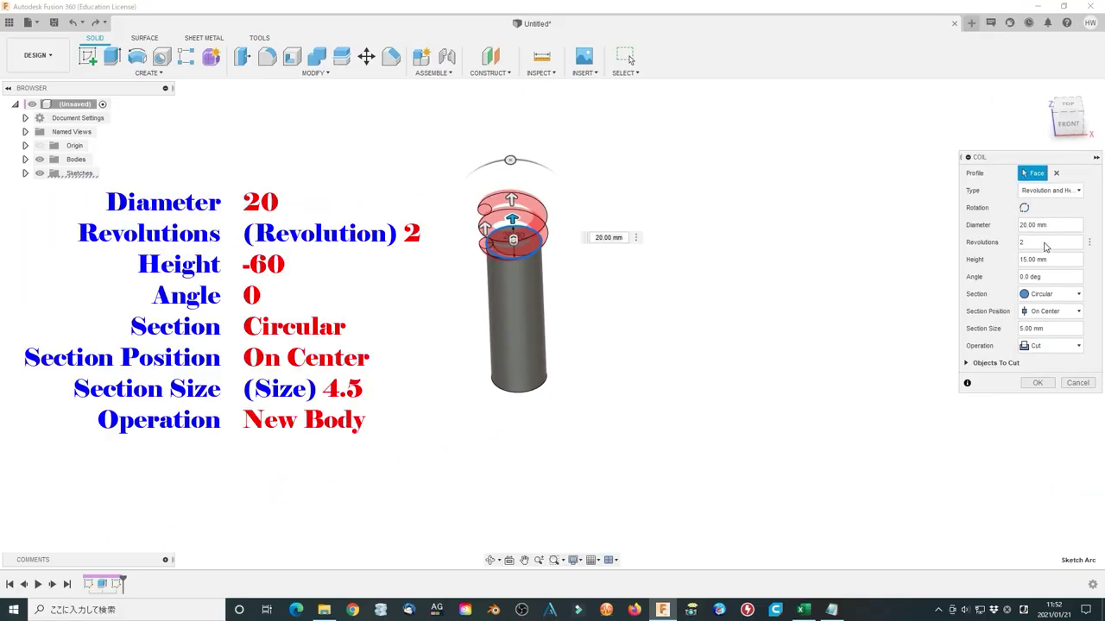
type("r")
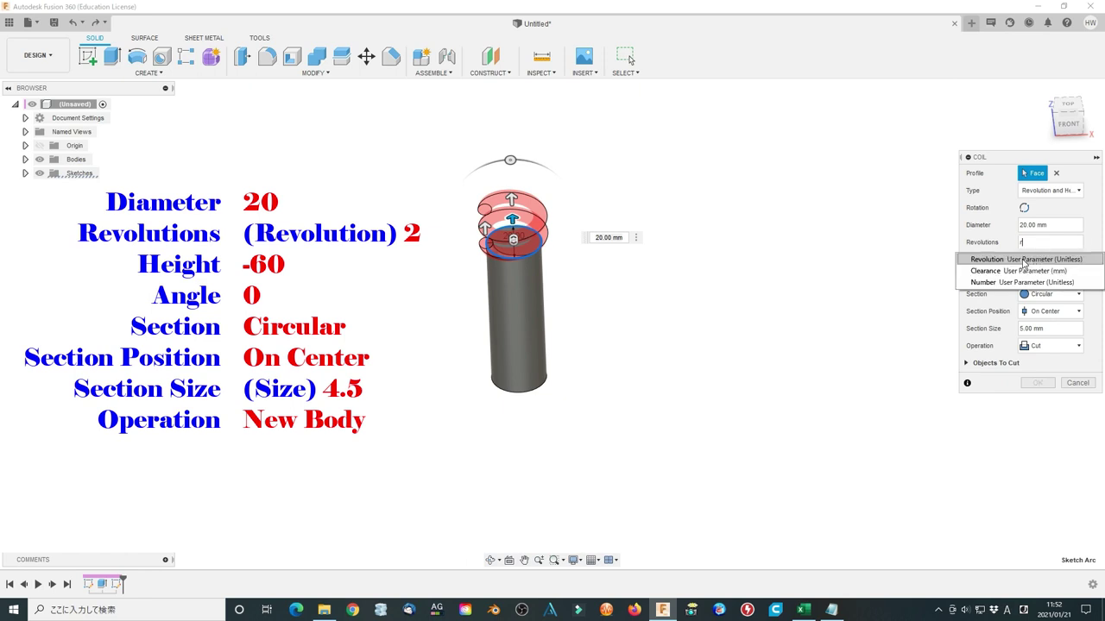
left_click(992, 260)
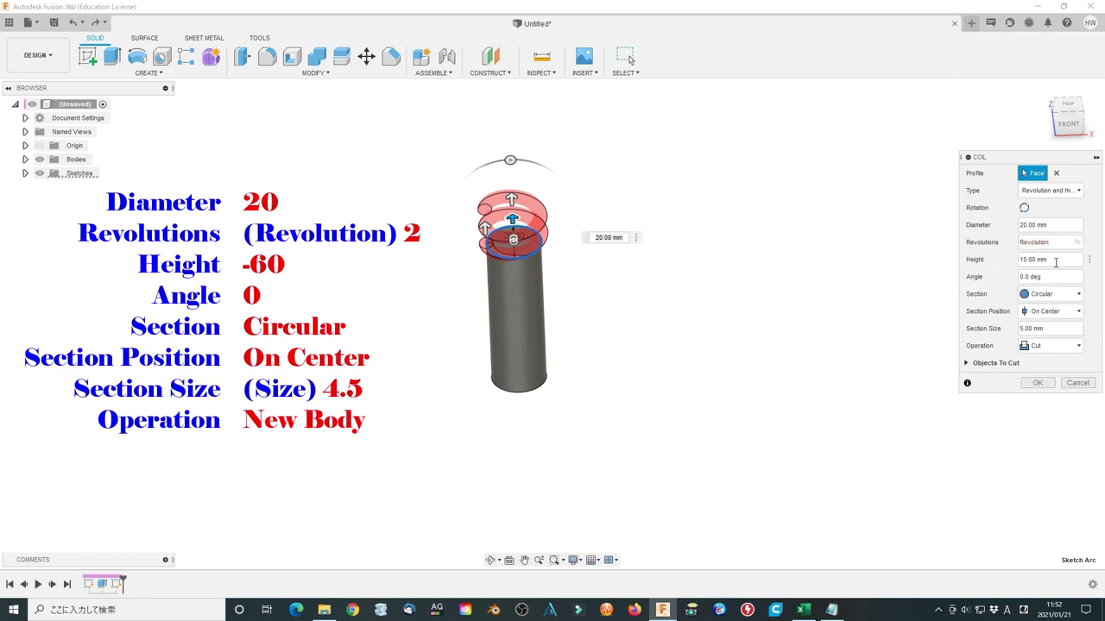
left_click_drag(1054, 263, 1000, 255)
key("Return")
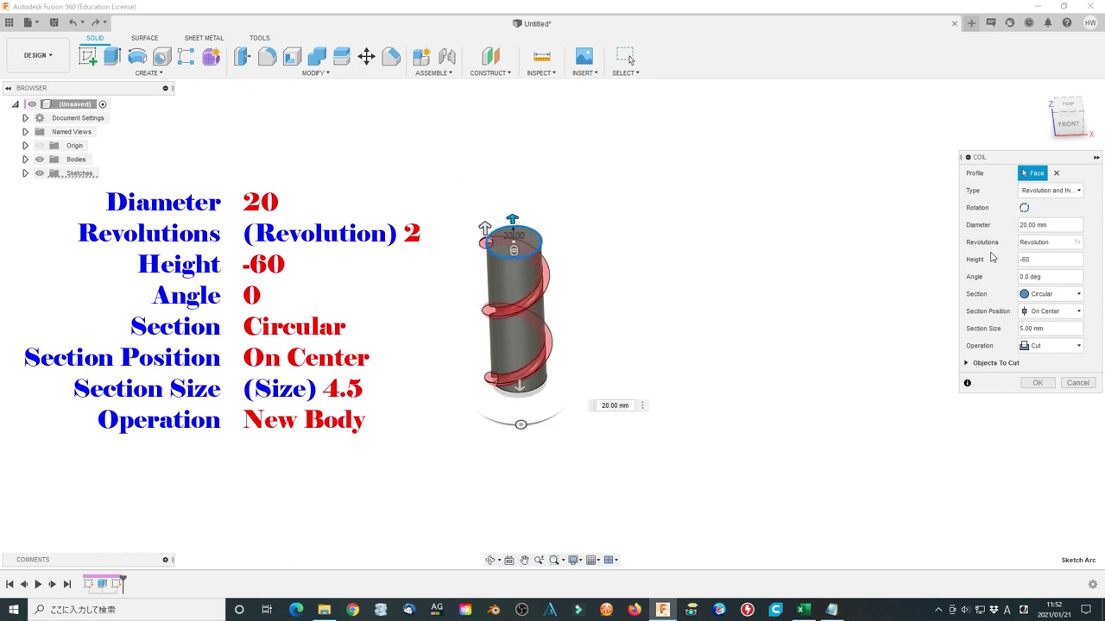
- Give the coil a circular, centred section sized by Size and create it as a new body
left_click(1062, 294)
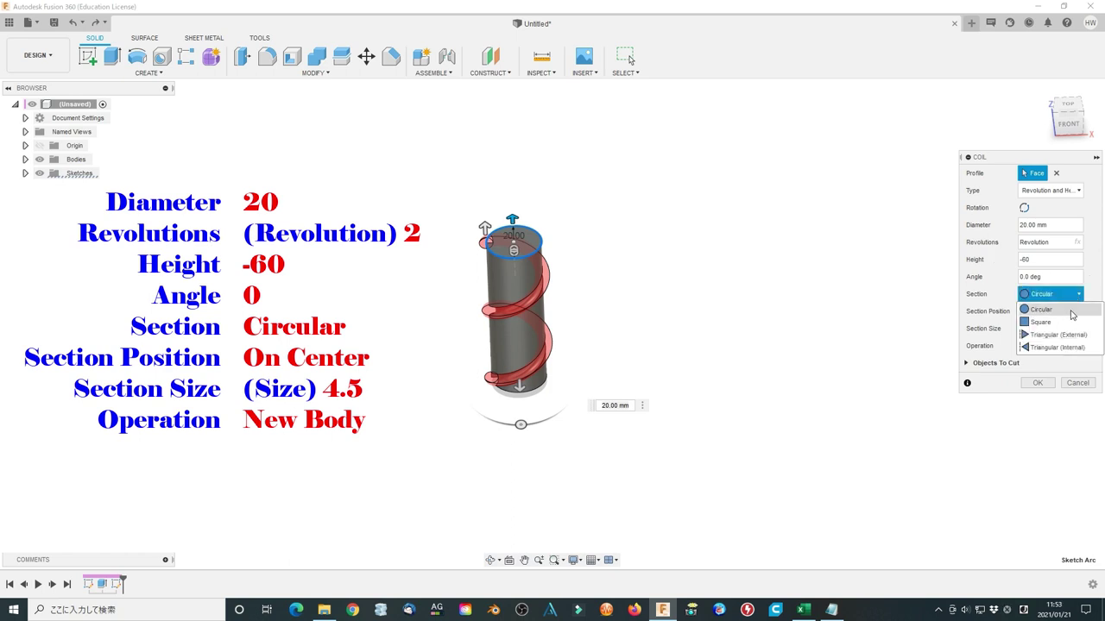
left_click(1071, 315)
left_click(1070, 312)
left_click(1046, 339)
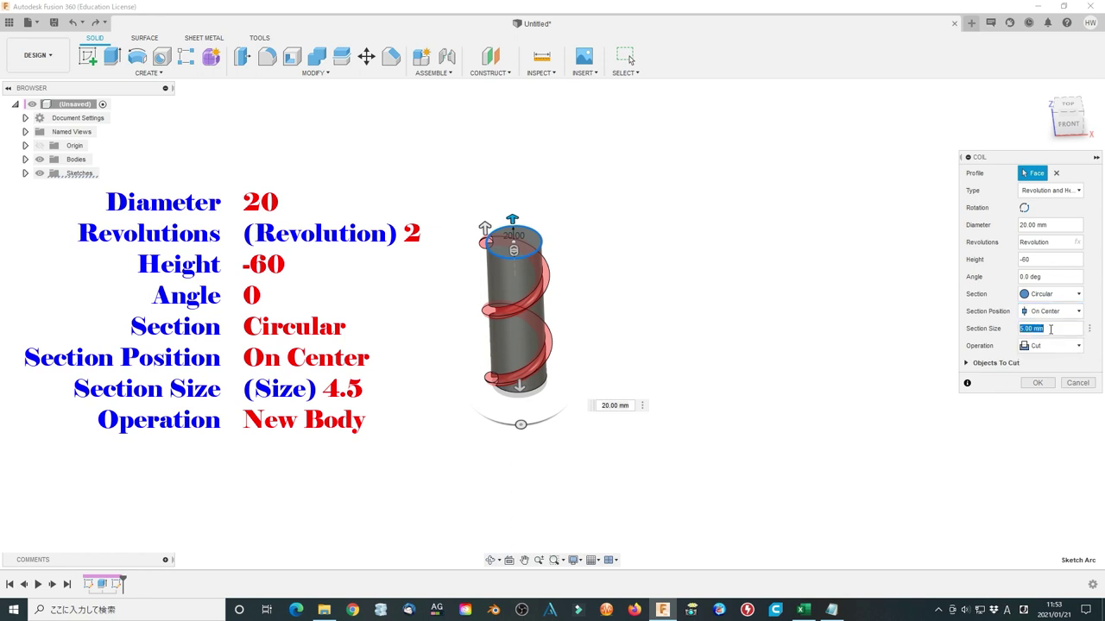
type("s")
left_click(1032, 346)
left_click(1055, 345)
left_click(1056, 401)
left_click(1040, 370)
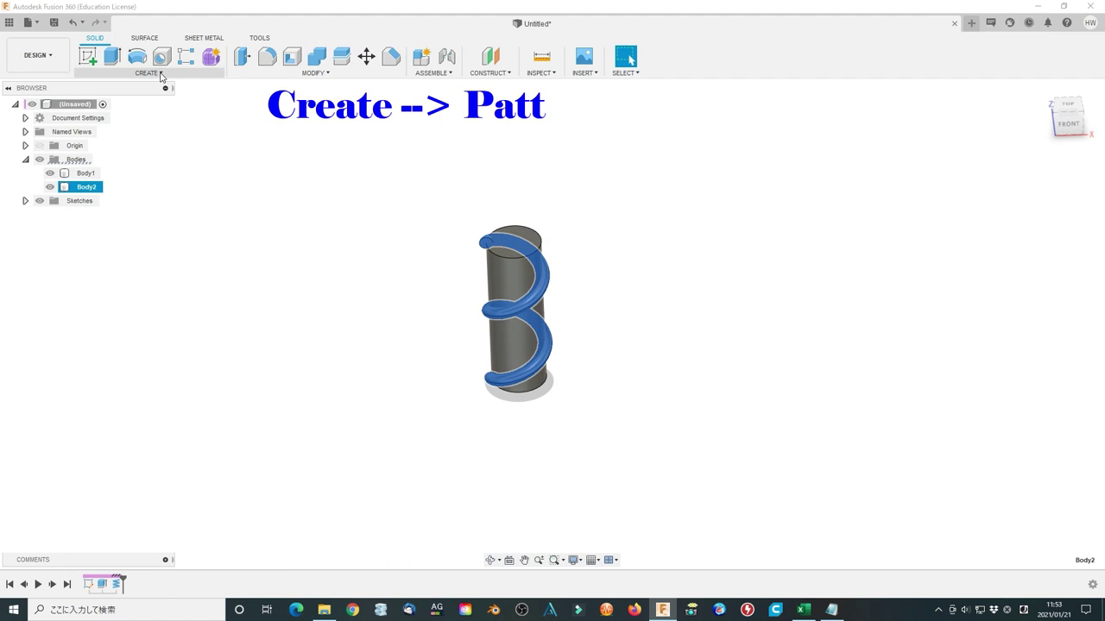
- Circular-pattern the coil around the cylinder's top edge, with quantity set to Number
left_click(148, 72)
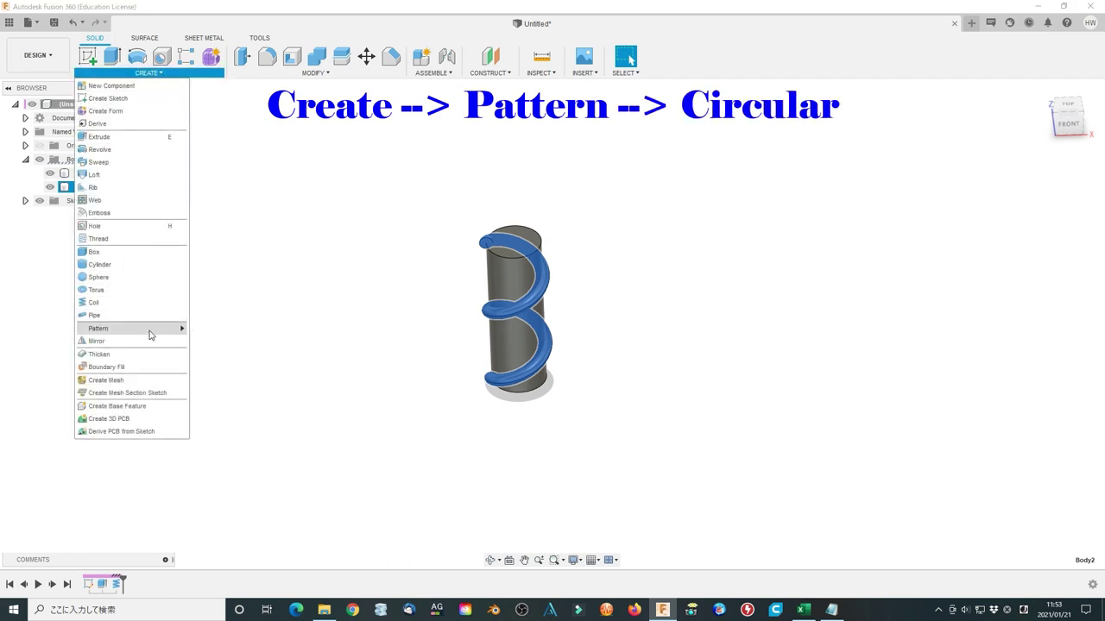
mouse_move(151, 329)
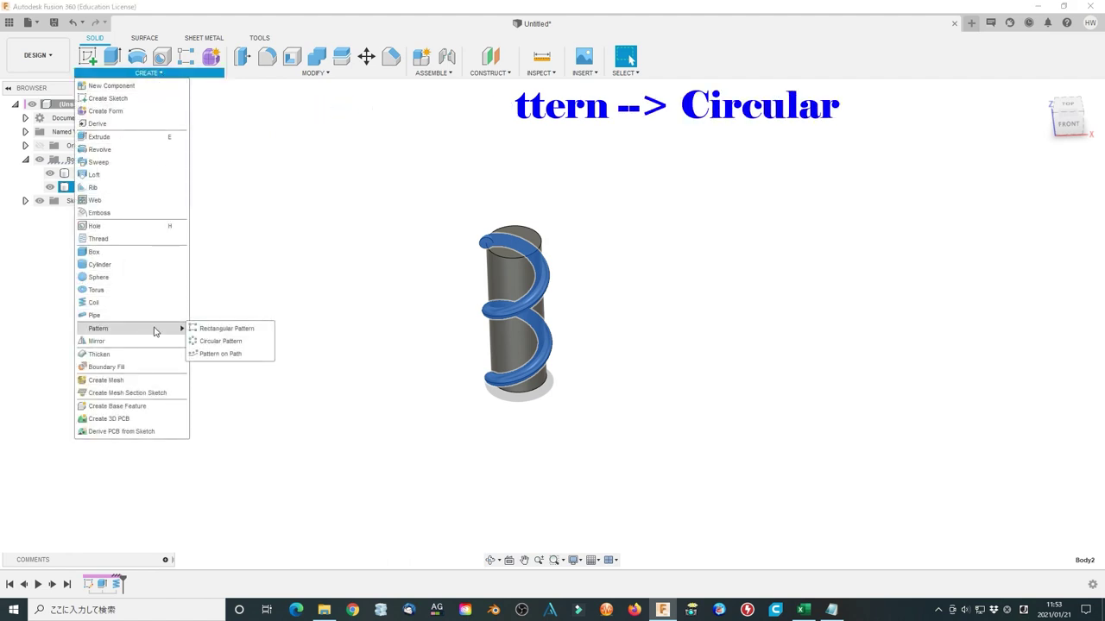
left_click(233, 343)
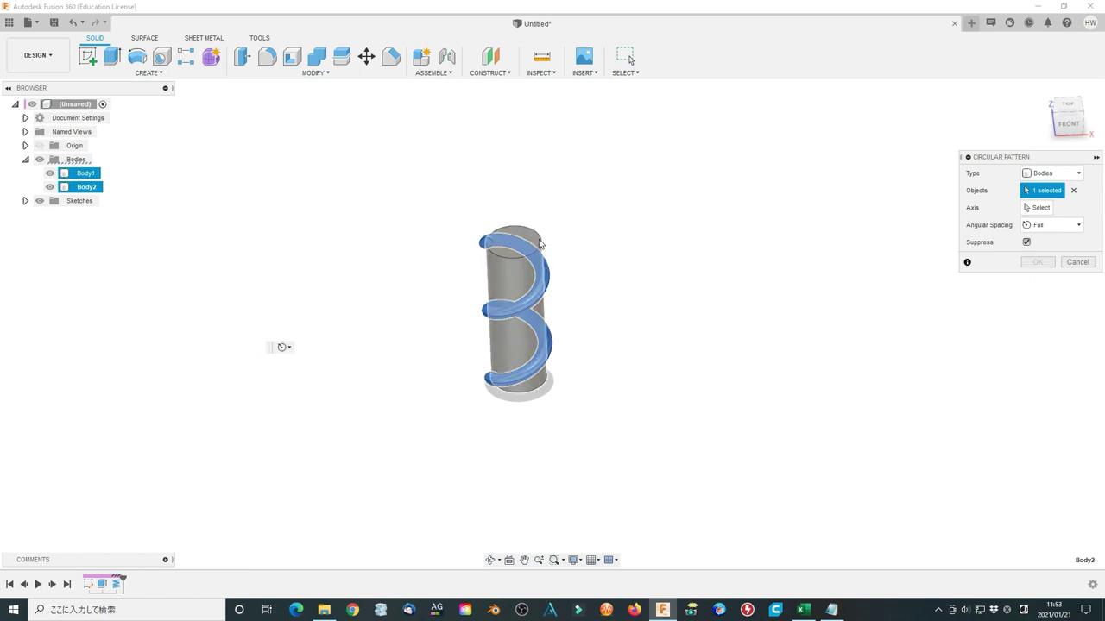
left_click(1041, 211)
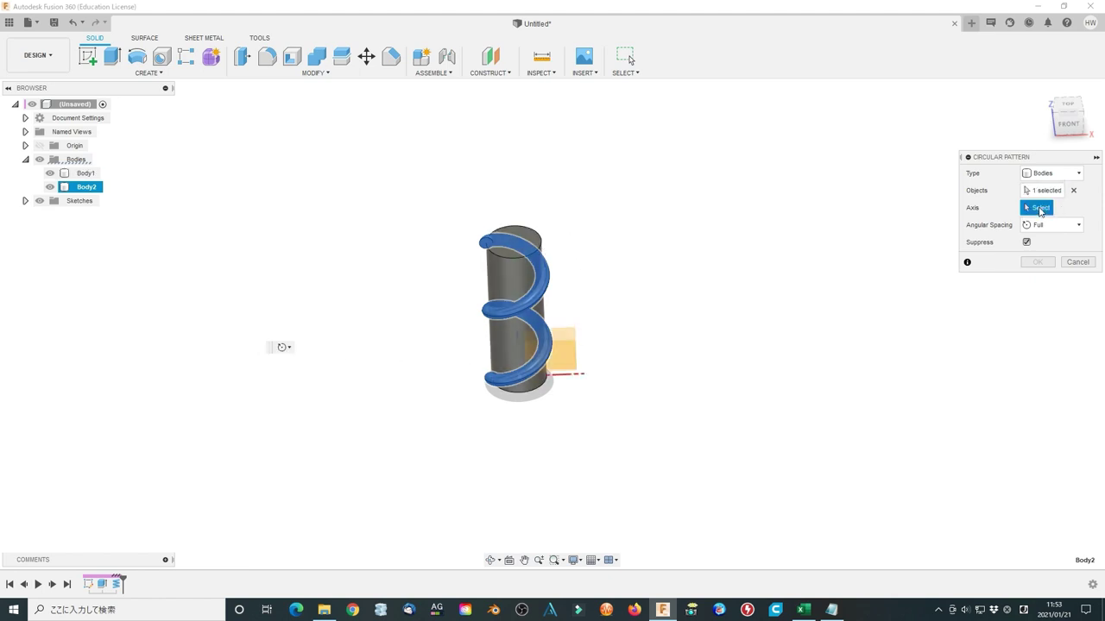
left_click(540, 247)
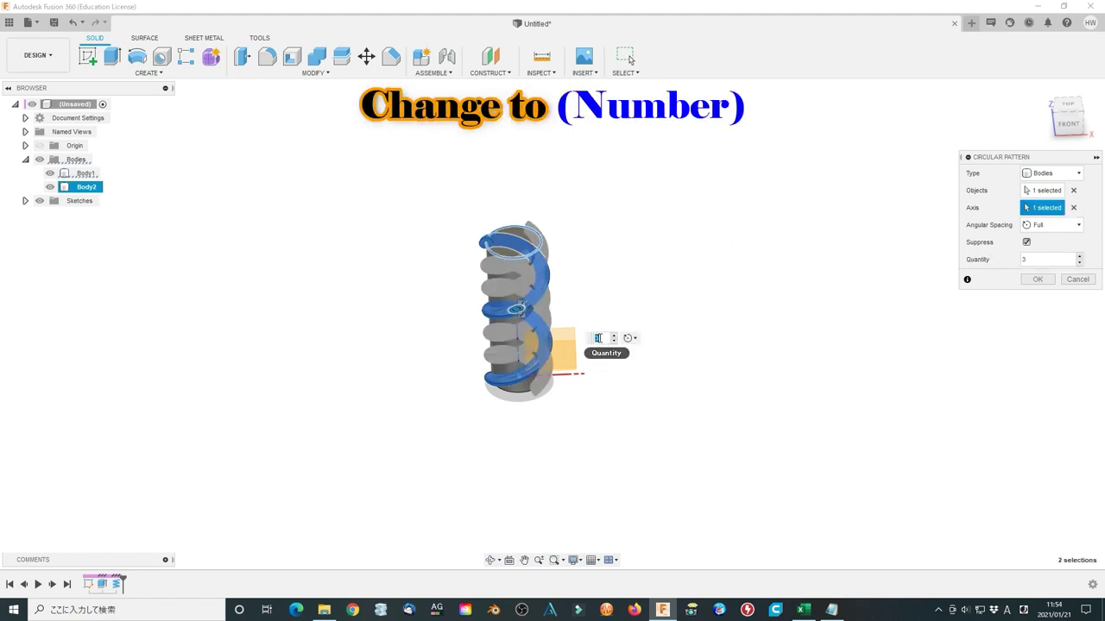
left_click(598, 337)
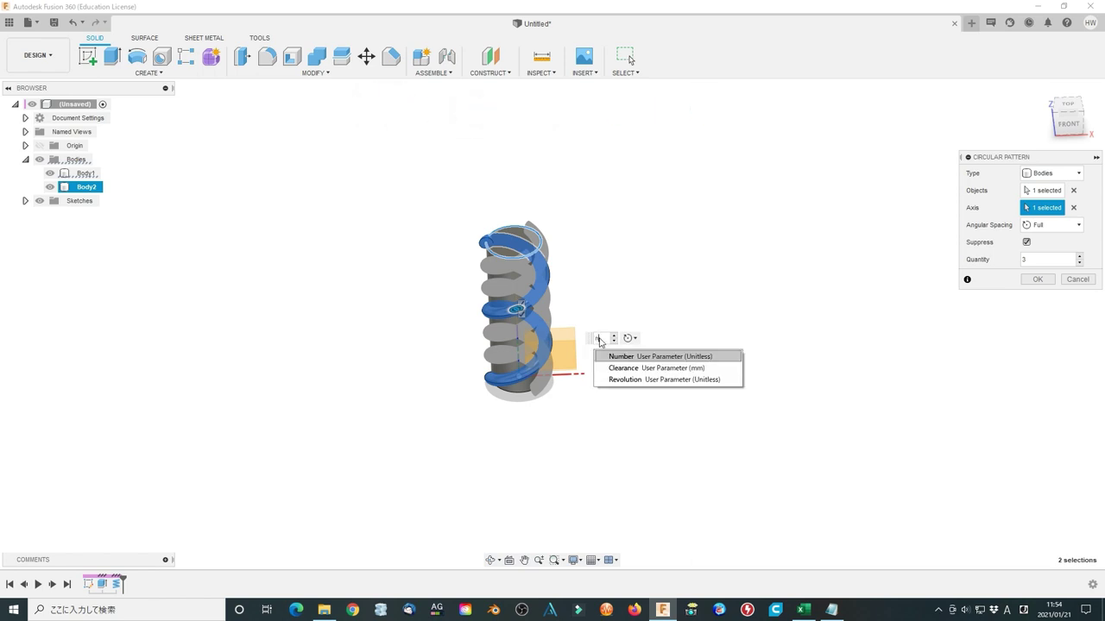
type("n")
left_click(656, 357)
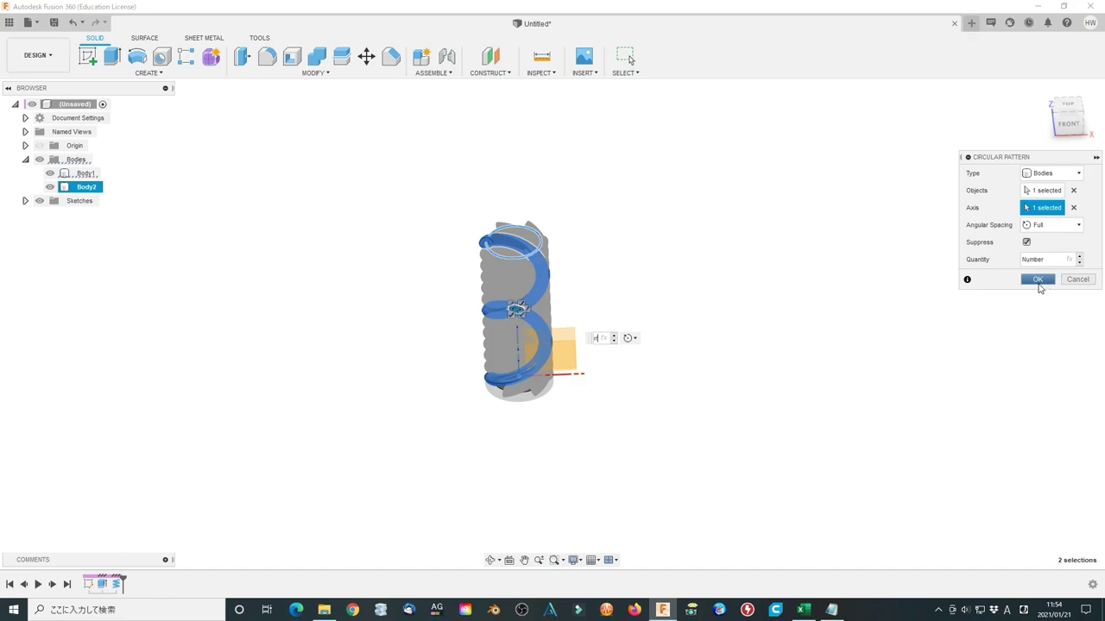
- Confirm the pattern and join Body2 through Body7 into Body1
left_click(1039, 280)
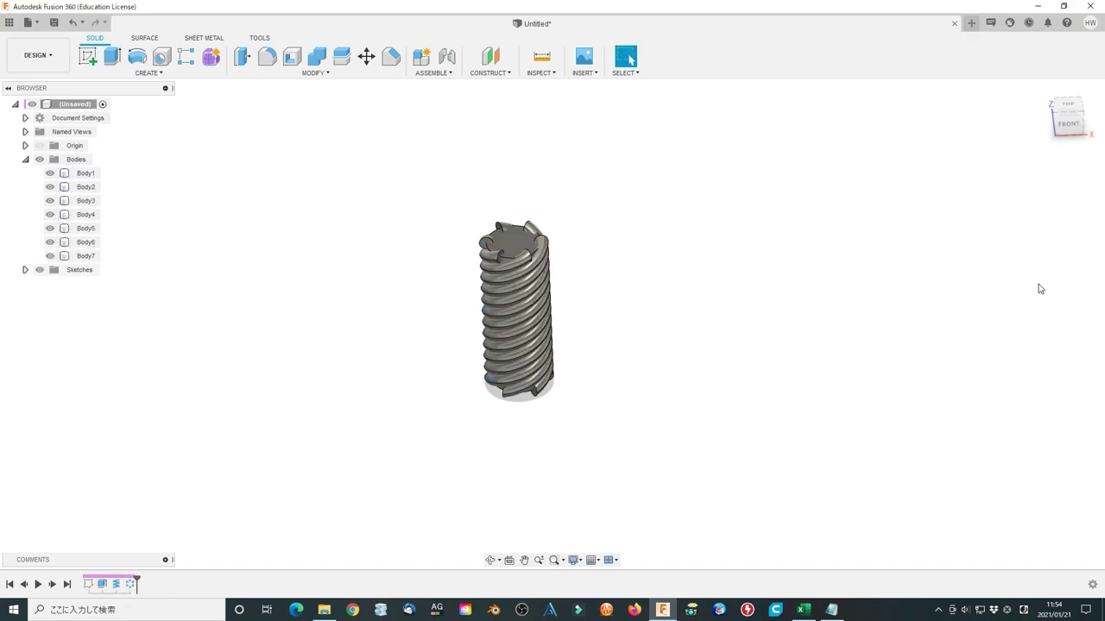
left_click(317, 56)
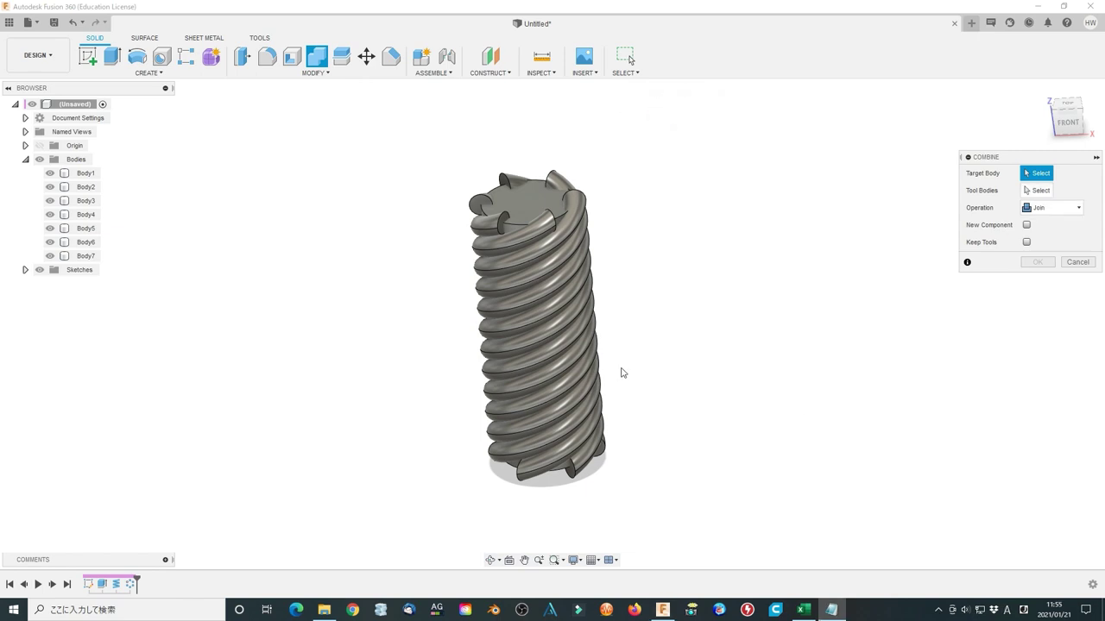
left_click(85, 174)
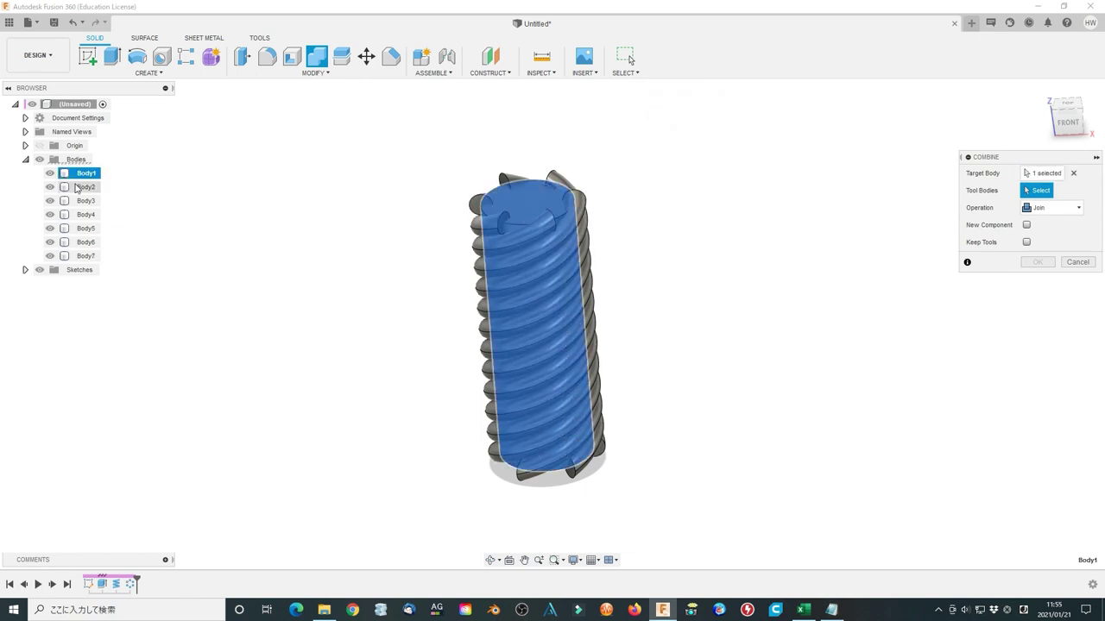
left_click(85, 257, "shift")
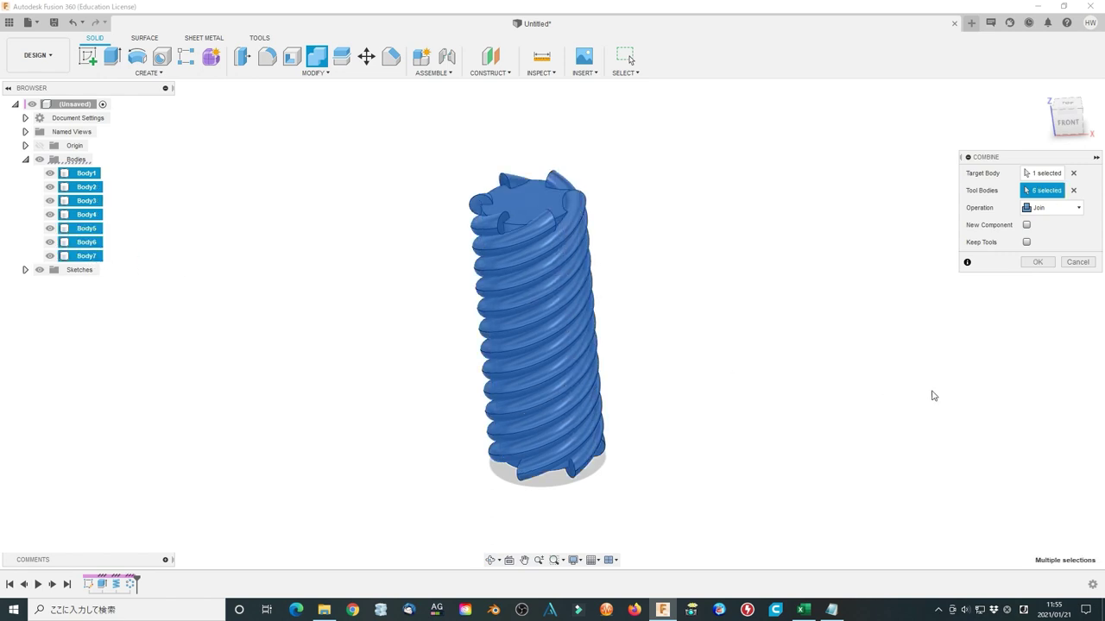
left_click(1041, 267)
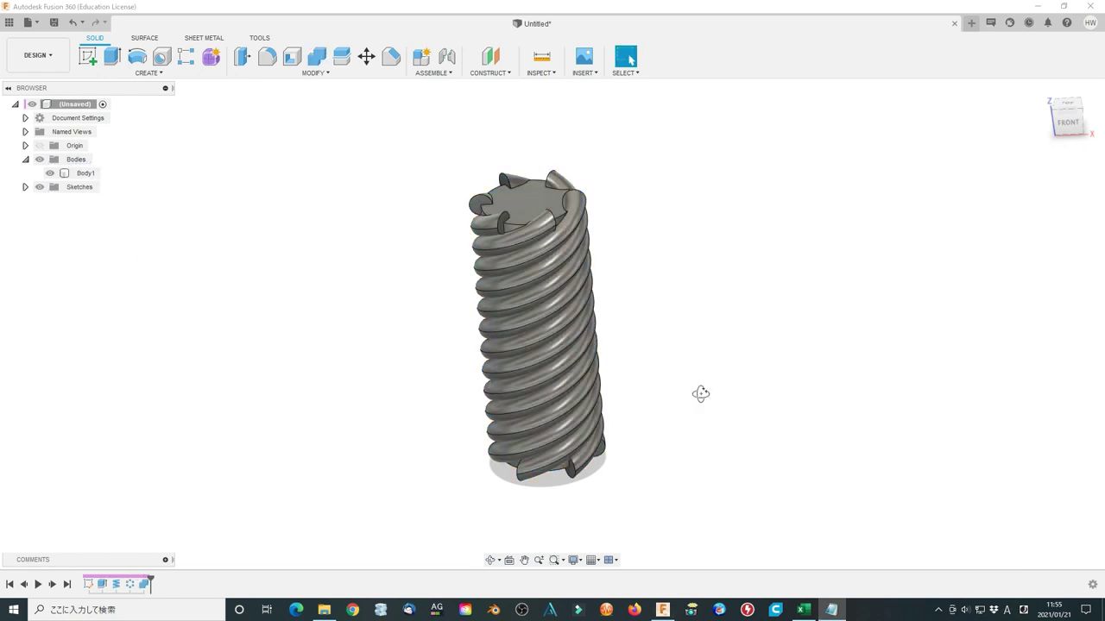
- Mirror the threaded rod as a whole body across its top face
middle_click_drag(700, 392, 665, 259, "shift")
key("F6")
left_click(149, 72)
left_click(140, 343)
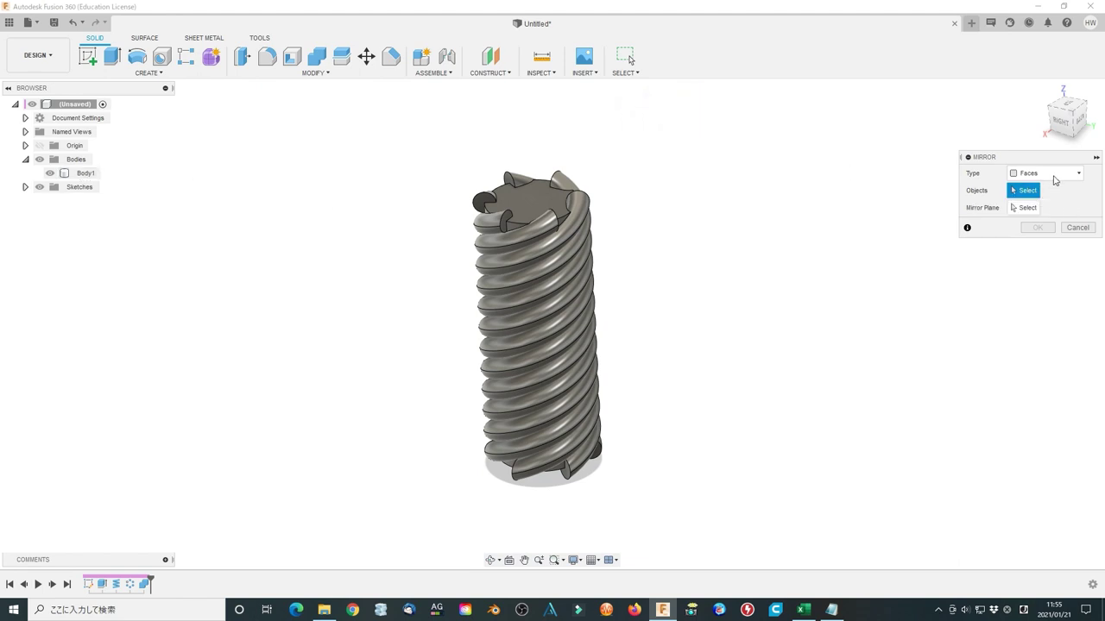
left_click(1077, 173)
left_click(1034, 202)
left_click(592, 250)
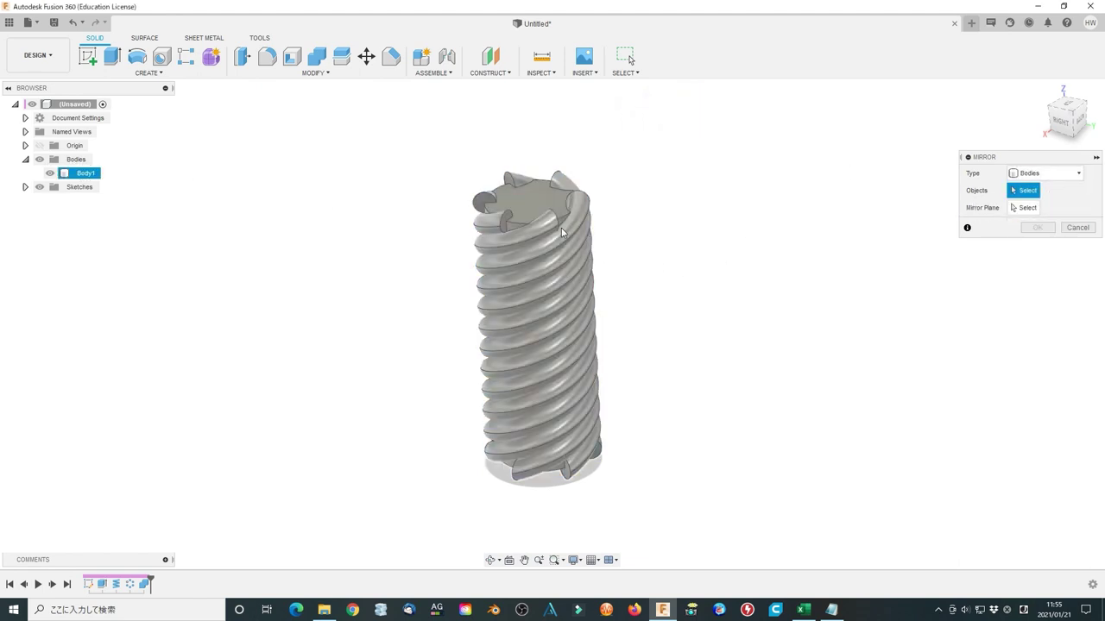
left_click(1032, 213)
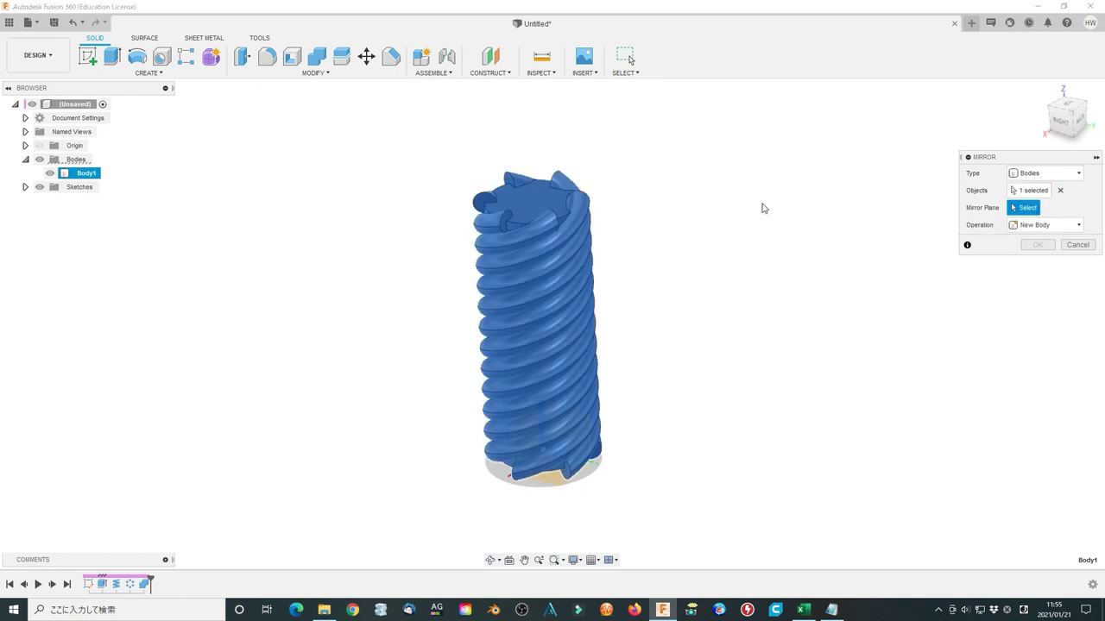
left_click(539, 197)
- Make the mirrored copy a new body and zoom out to see the whole rod
left_click(1063, 125)
left_click(1049, 225)
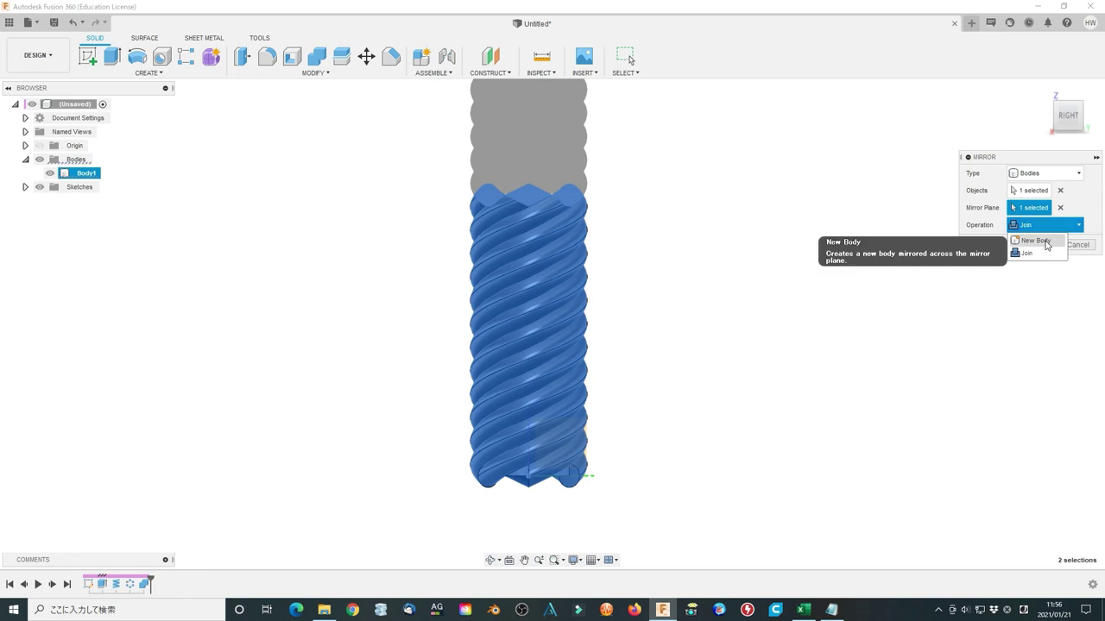
left_click(1044, 241)
left_click(1046, 245)
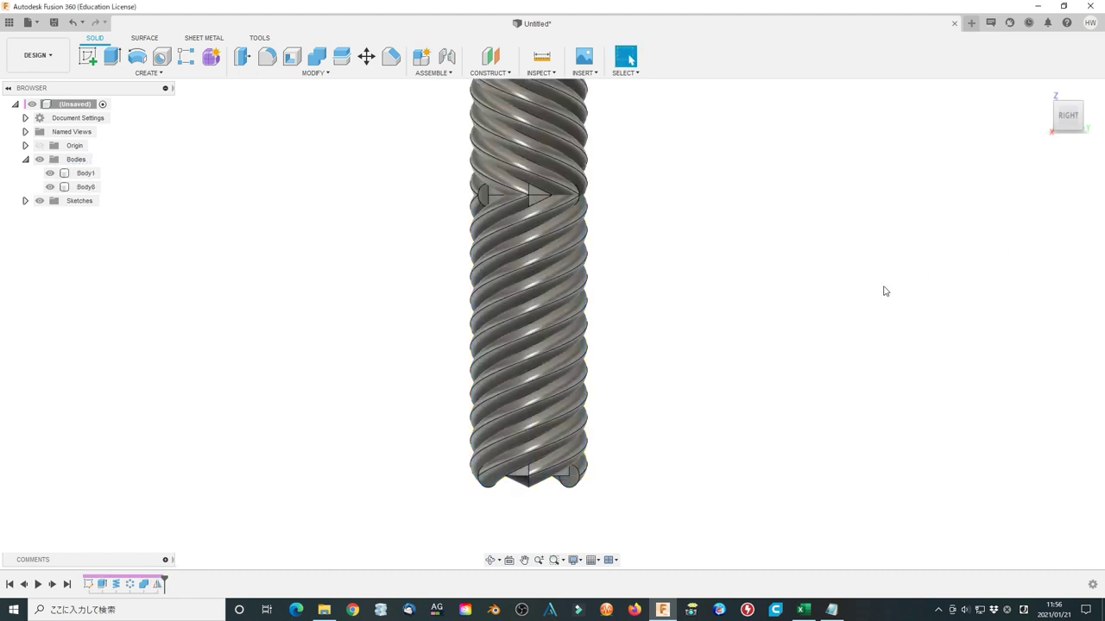
scroll(801, 287, "down", 3)
middle_click_drag(785, 232, 685, 274)
scroll(686, 268, "down", 1)
scroll(700, 251, "up", 1)
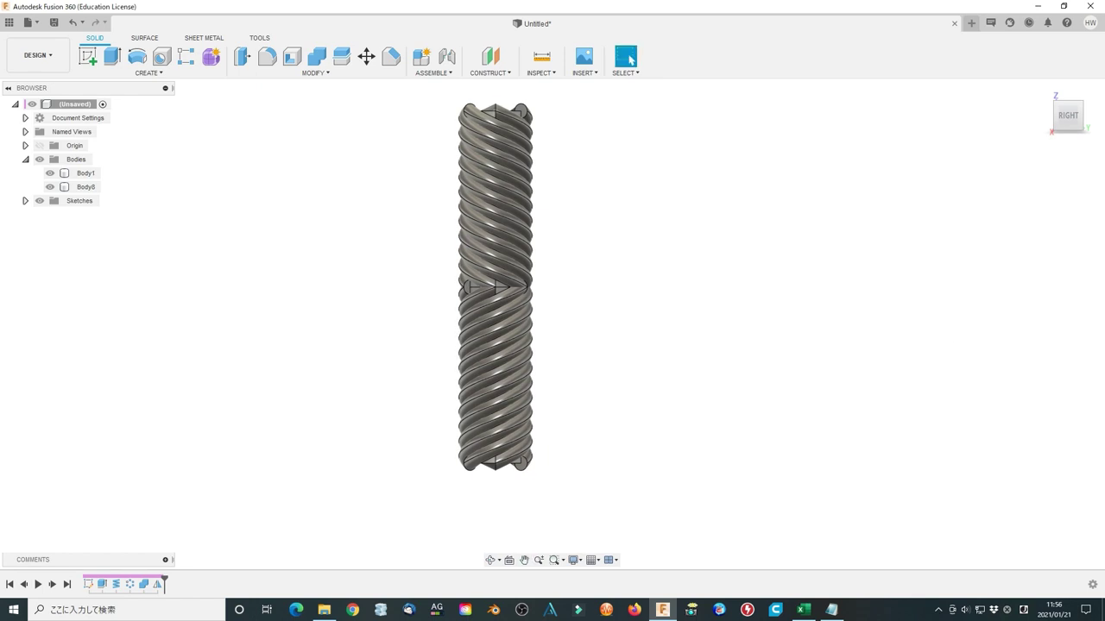
- Move Body8 -60 mm along Z so it overlaps Body1
left_click(366, 57)
left_click(85, 186)
left_click(85, 187)
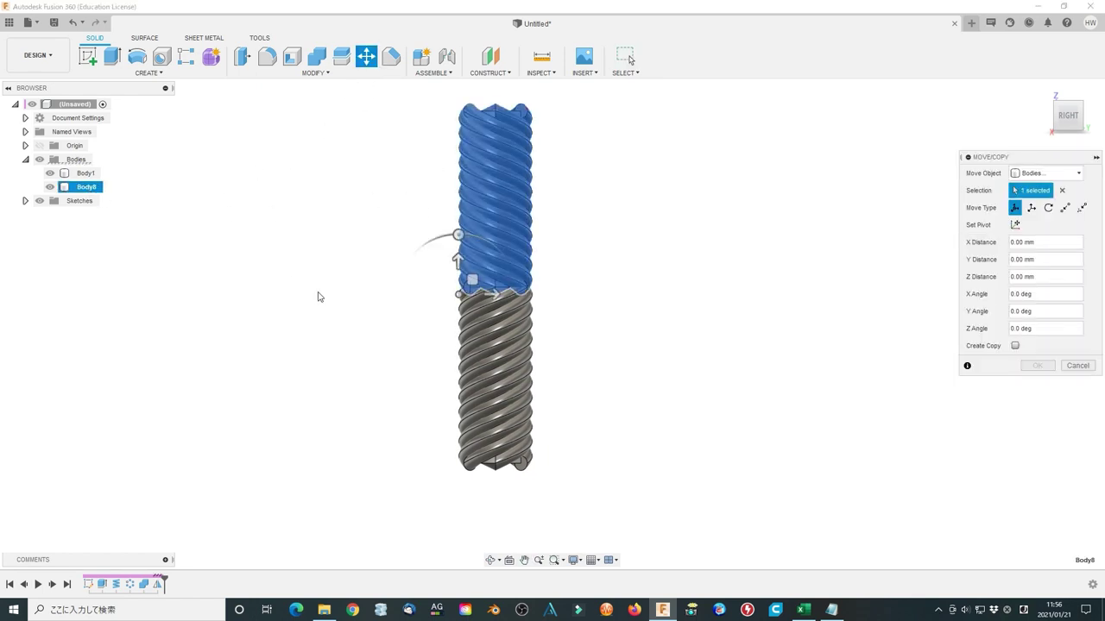
left_click_drag(458, 259, 456, 436)
left_click(1043, 371)
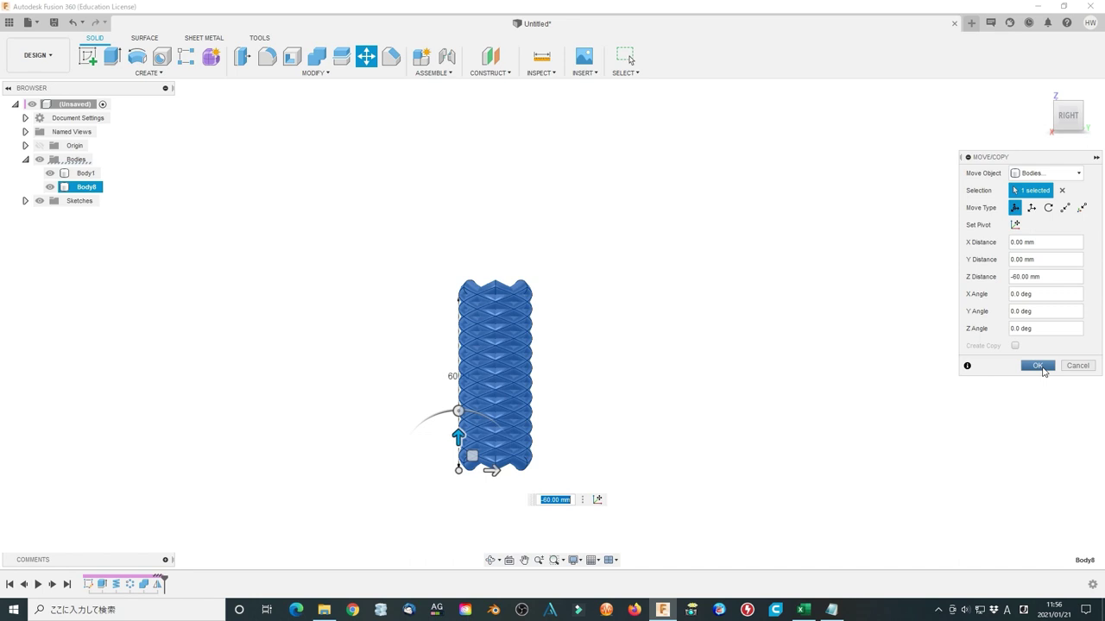
left_click(1042, 371)
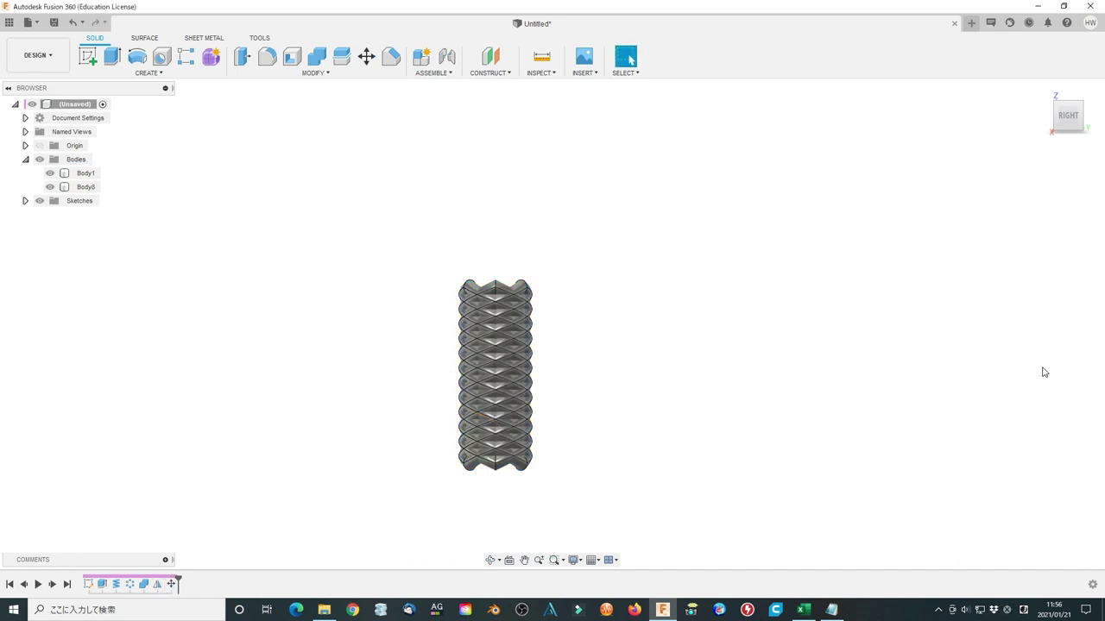
- Combine target Body1 with tool Body8 using Intersect, leaving one knurled cylinder
left_click(318, 57)
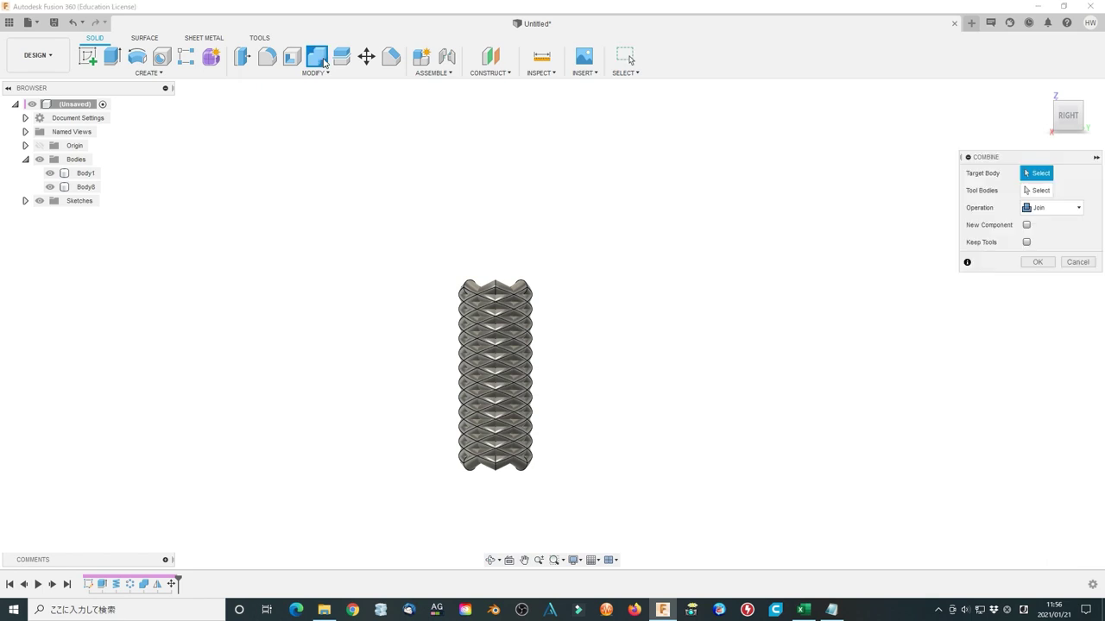
left_click(1048, 211)
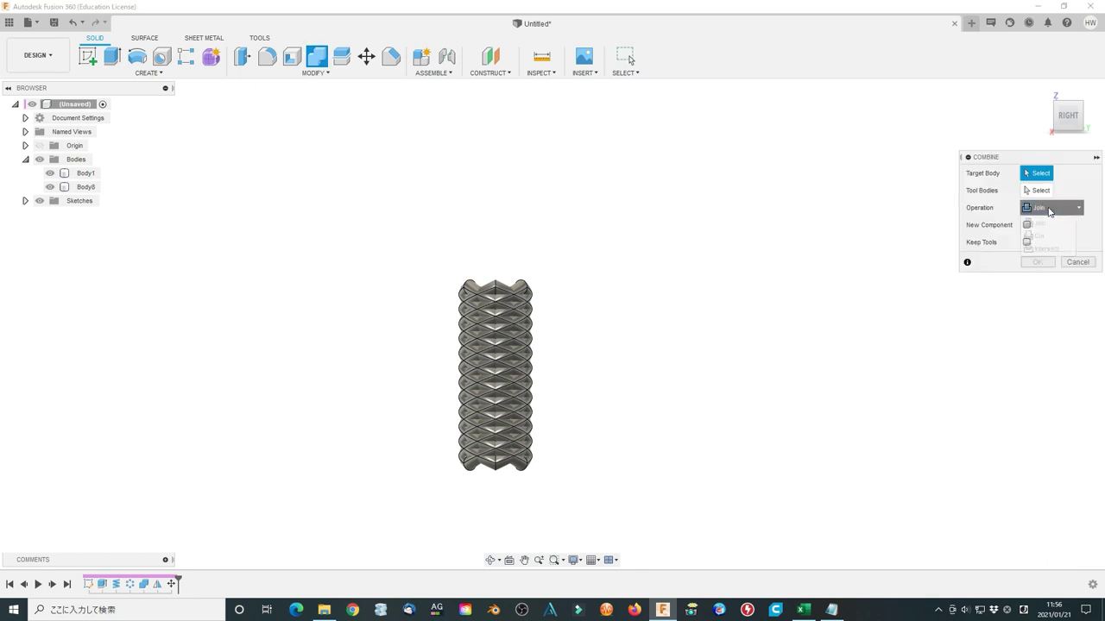
left_click(1046, 252)
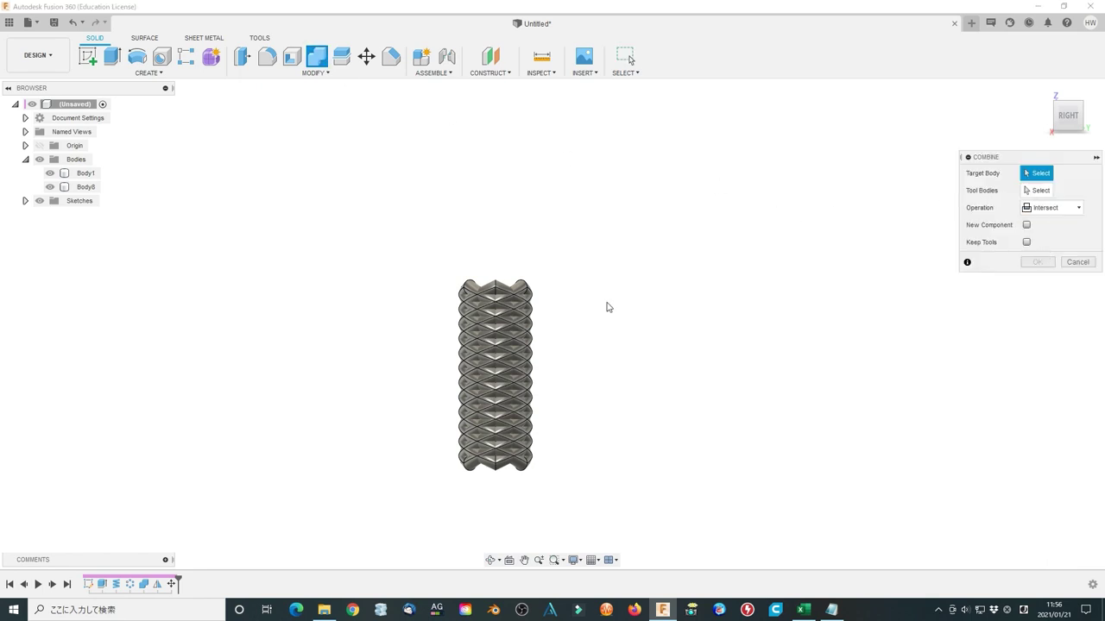
left_click(84, 173)
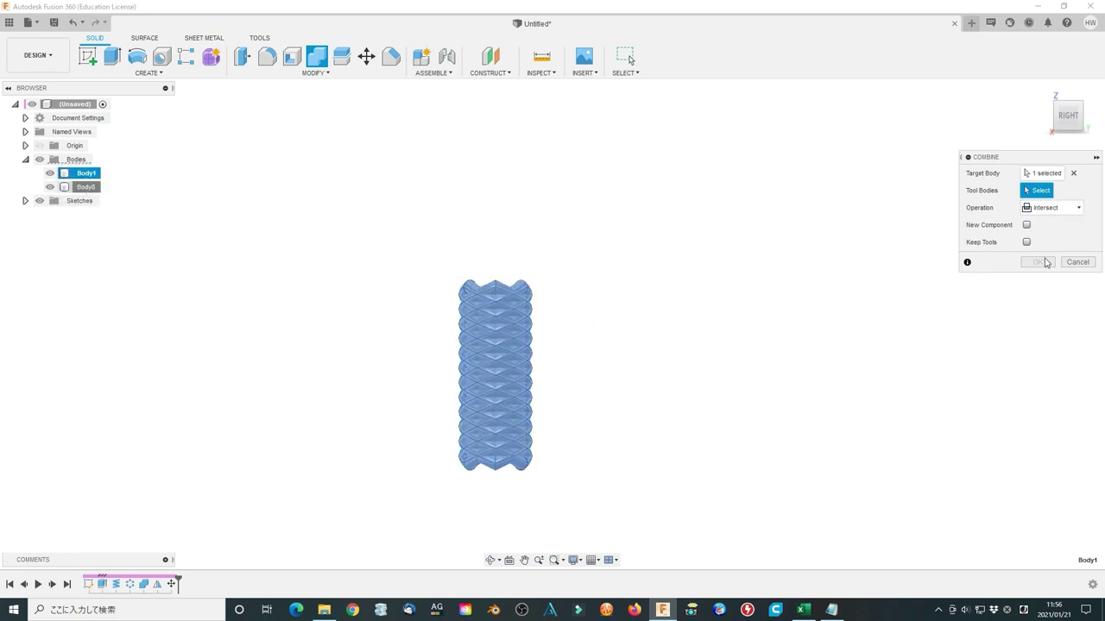
left_click(85, 186)
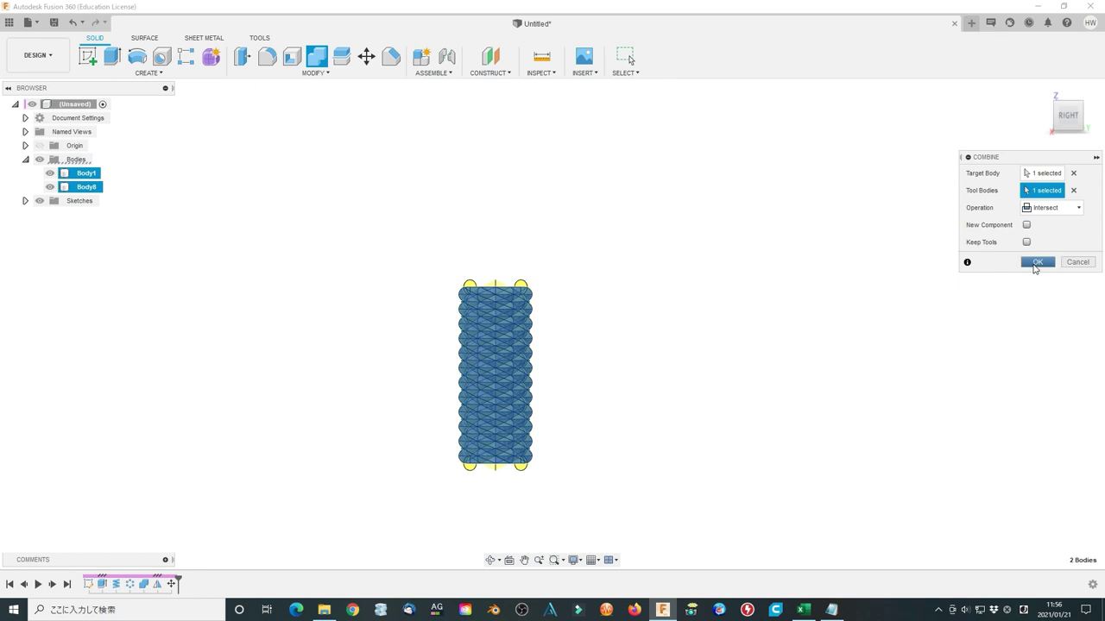
left_click(1035, 263)
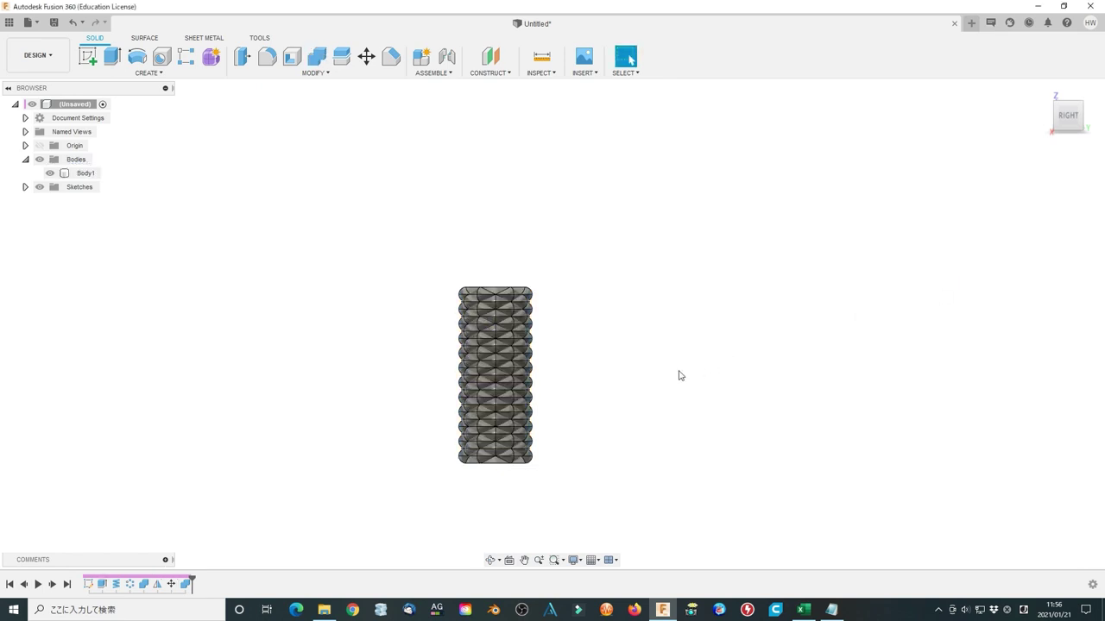
scroll(616, 368, "up", 2)
middle_click_drag(596, 366, 599, 394, "shift")
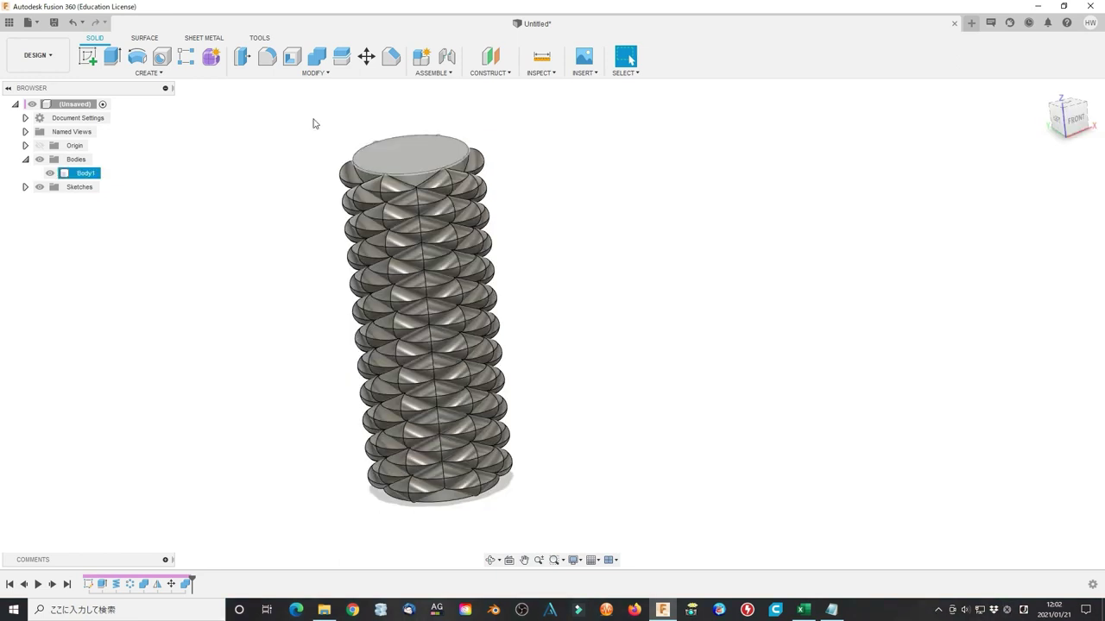
- In Change Parameters, try Number values of 5 and then 4
left_click(315, 72)
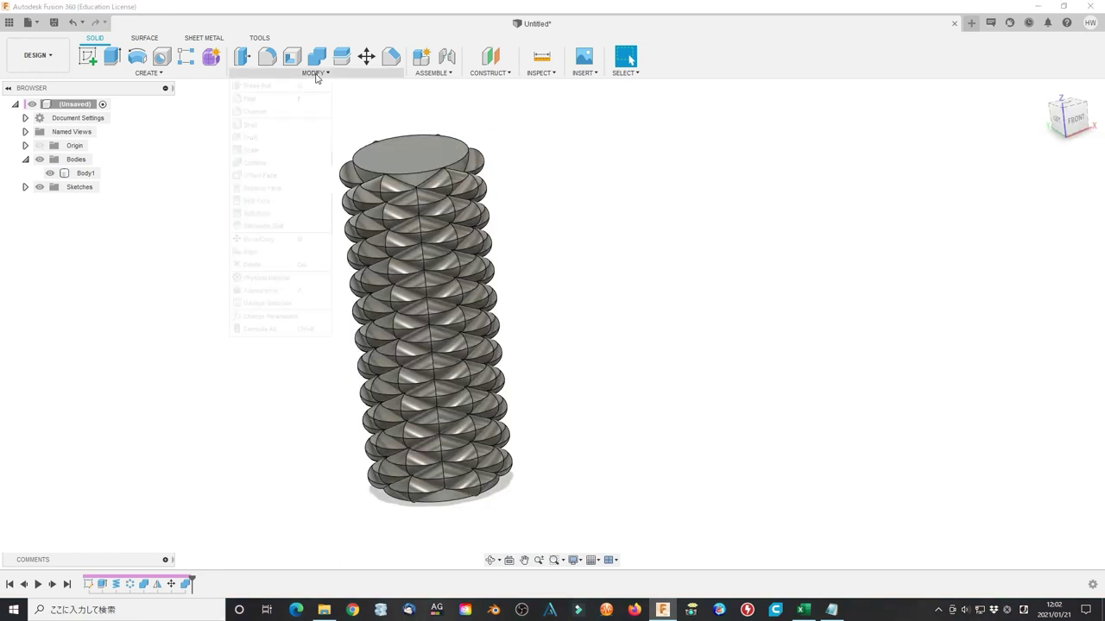
left_click(270, 317)
double_click(736, 143)
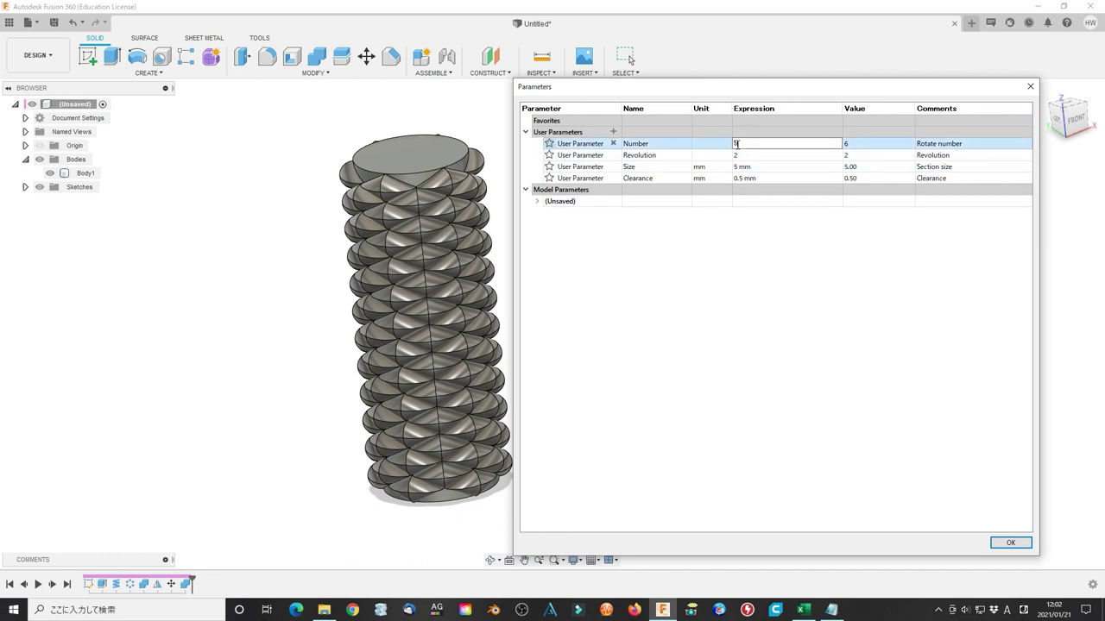
key("Return")
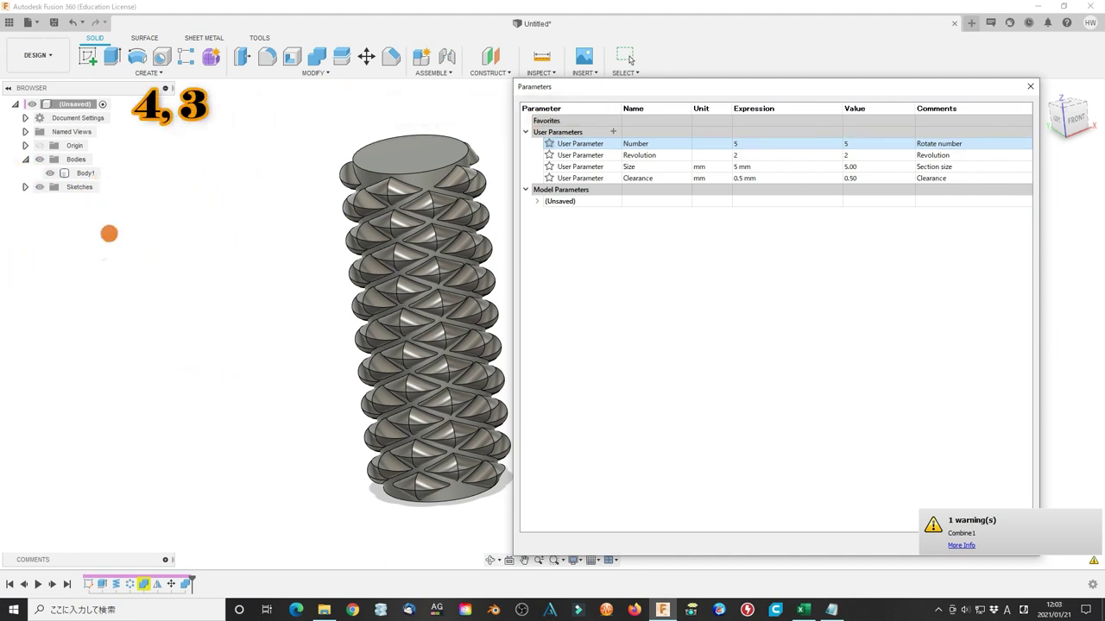
left_click(740, 144)
type("4")
key("Return")
- Try Number 3, then settle on 8 for eight twisted threads
left_click(739, 143)
type("3")
key("Return")
left_click(736, 144)
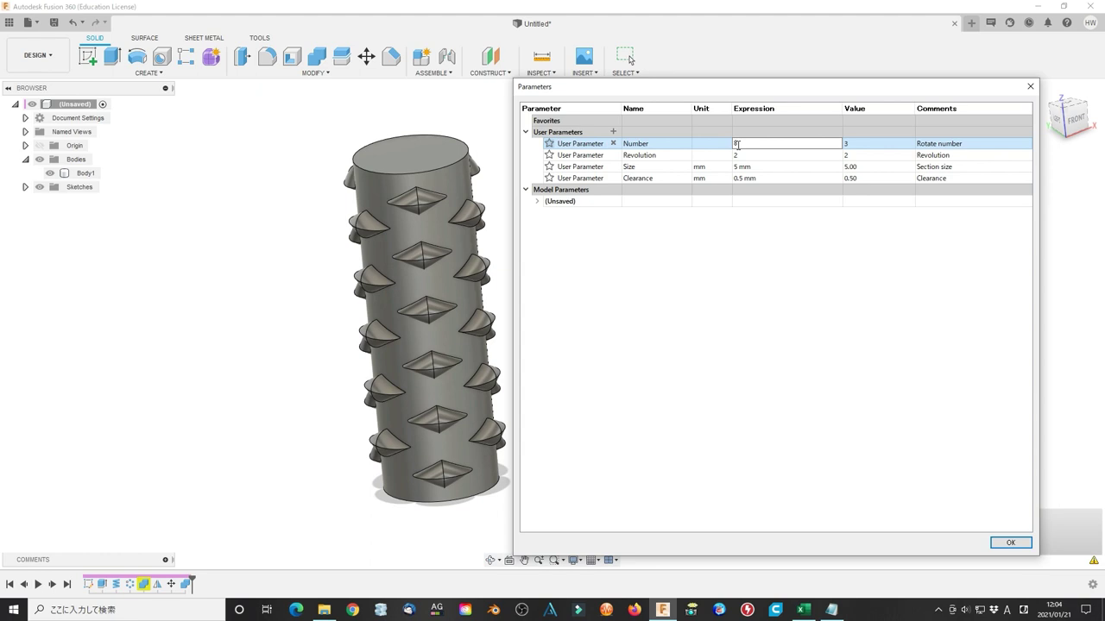
type("8")
key("Return")
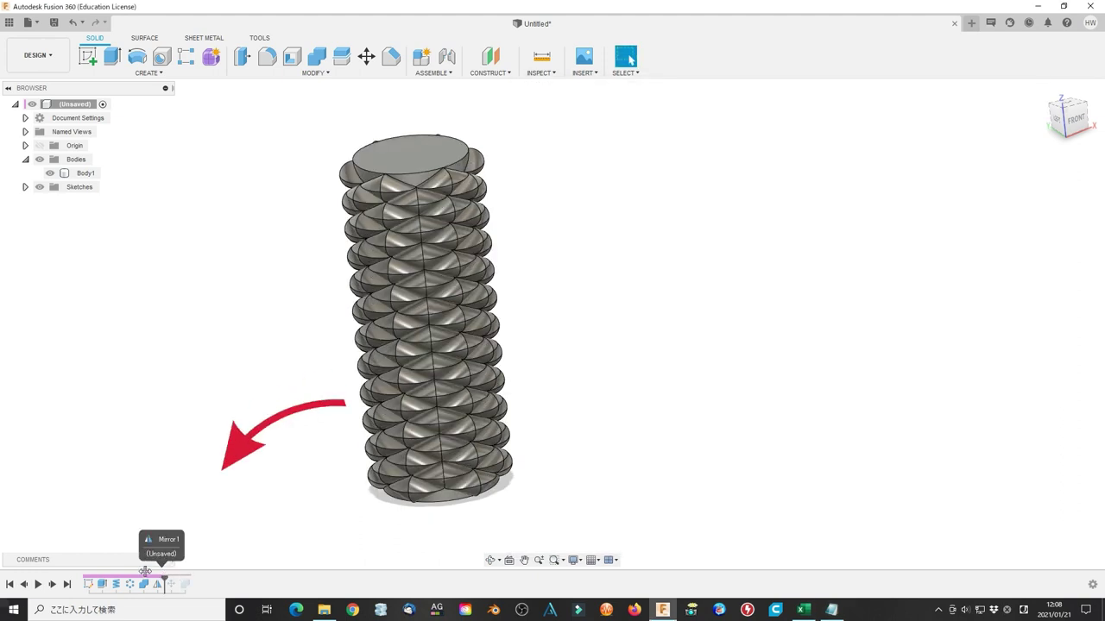
- Roll the timeline to the start and set the Number parameter to 20
left_click_drag(160, 576, 81, 577)
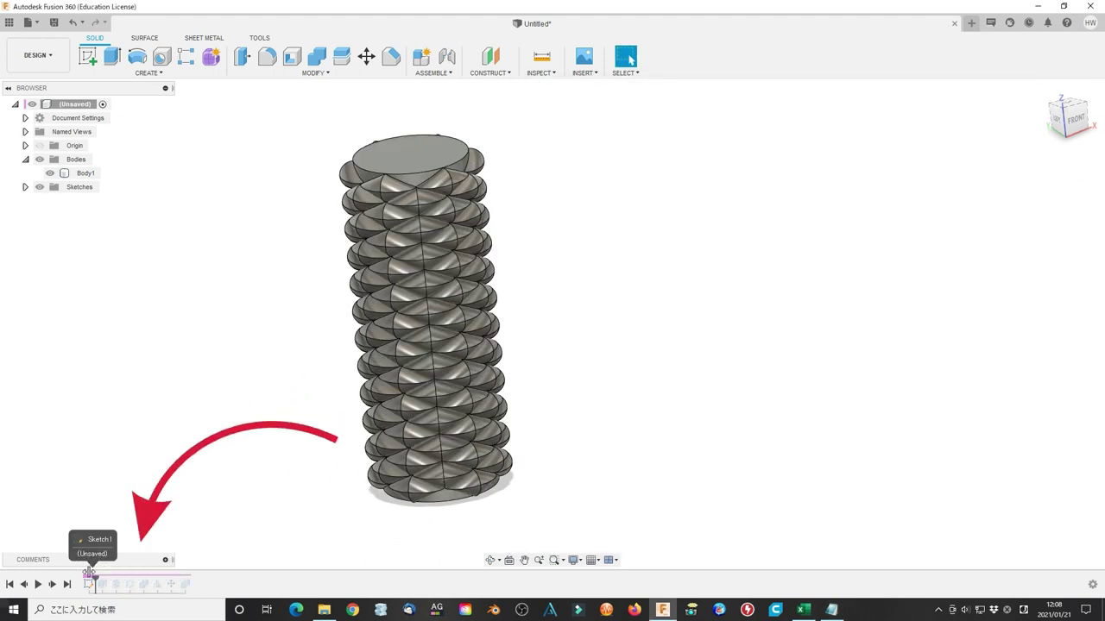
left_click(342, 76)
left_click(270, 316)
double_click(742, 143)
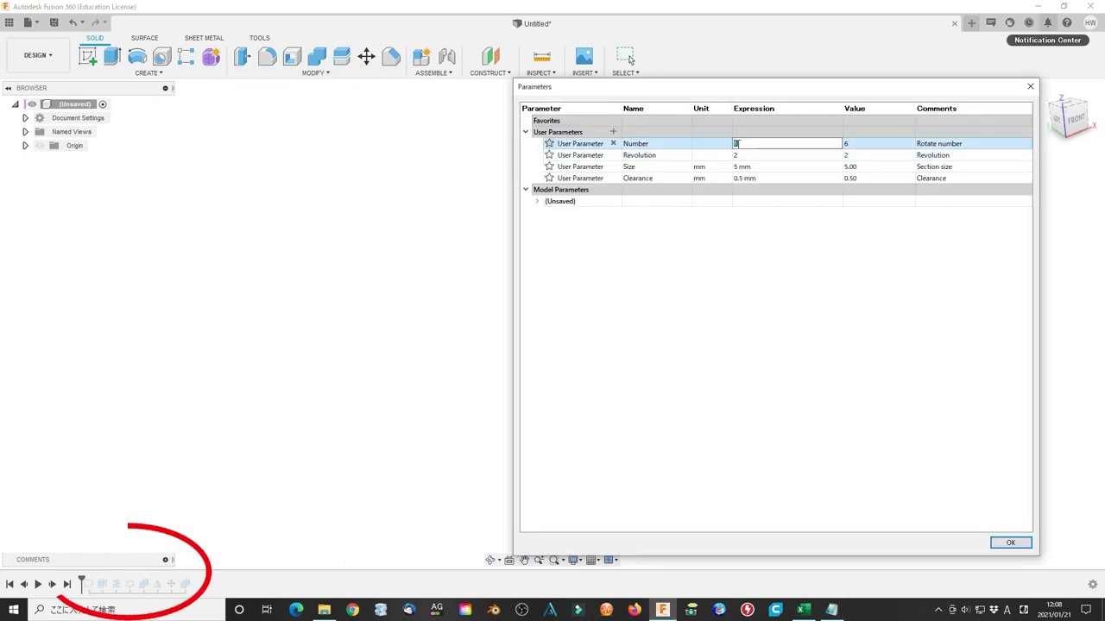
type("20")
key("Return")
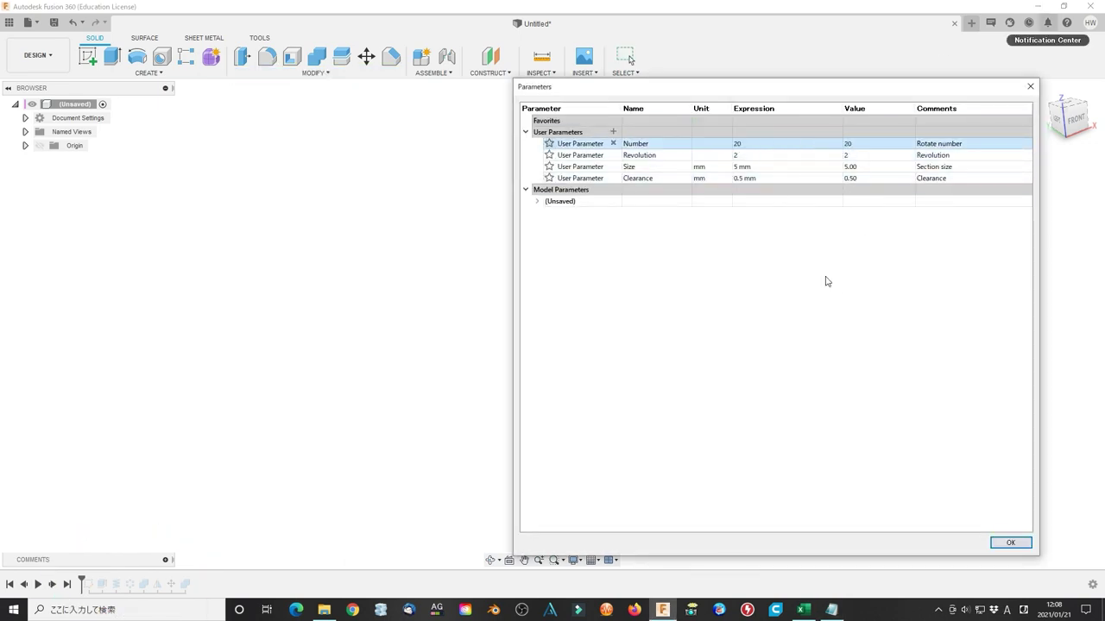
left_click(1009, 542)
- Replay the full history, then roll the marker back to just past Combine1
left_click_drag(79, 584, 192, 584)
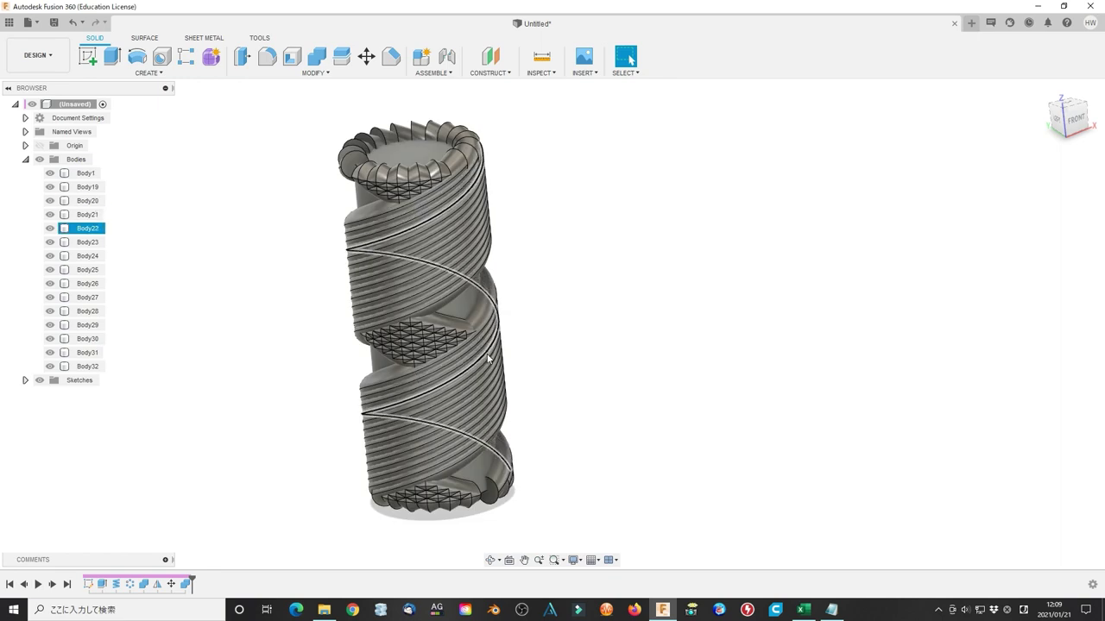
mouse_move(190, 579)
left_mouse_down()
mouse_move(92, 584)
mouse_move(115, 580)
left_mouse_up()
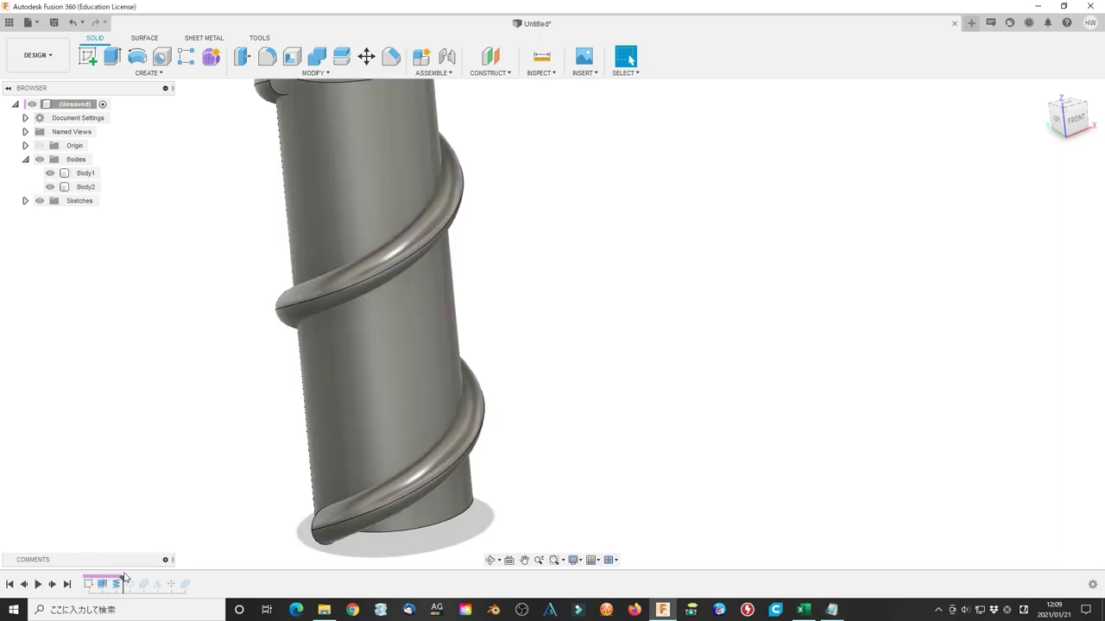
scroll(272, 419, "down", 4)
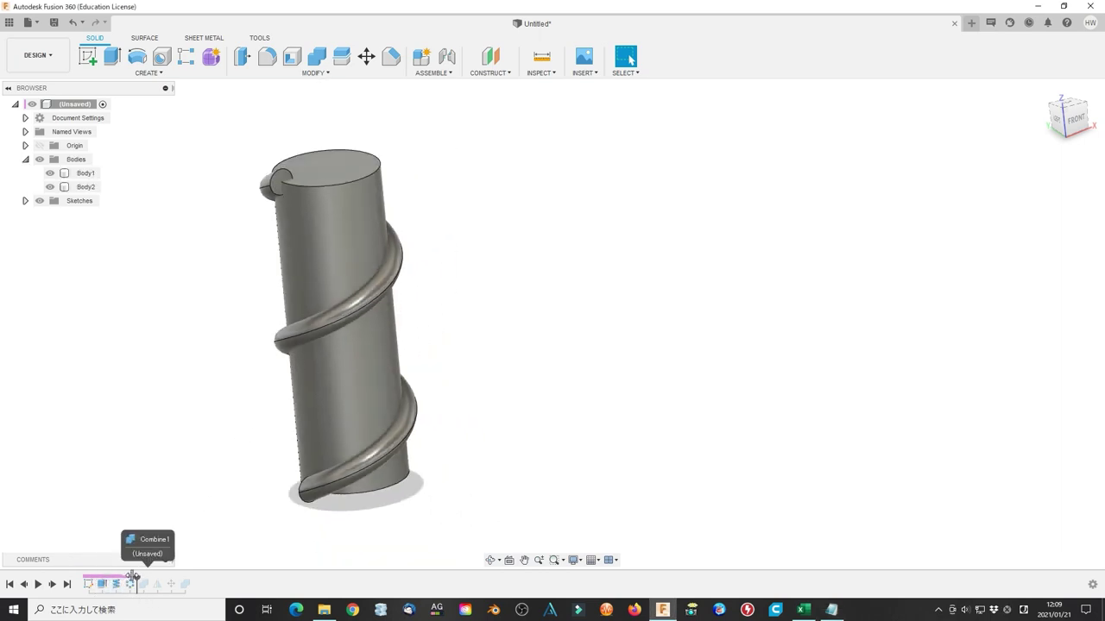
left_click_drag(132, 575, 135, 579)
- Join all the other bodies into Body1 with Combine
left_click(316, 56)
left_click(1051, 208)
left_click(1040, 224)
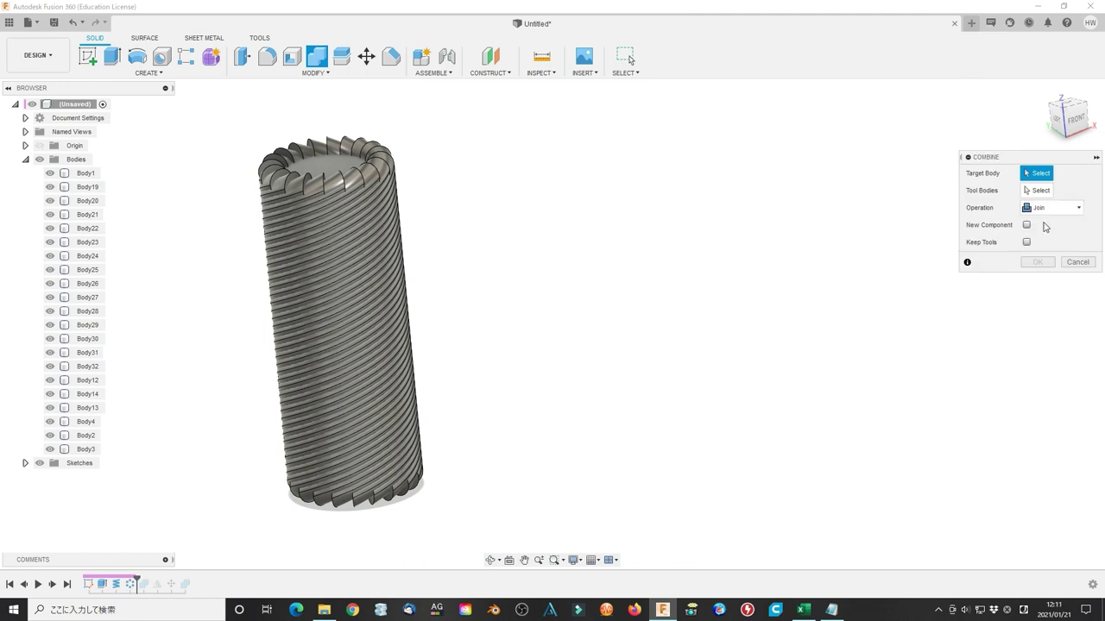
left_click(85, 173)
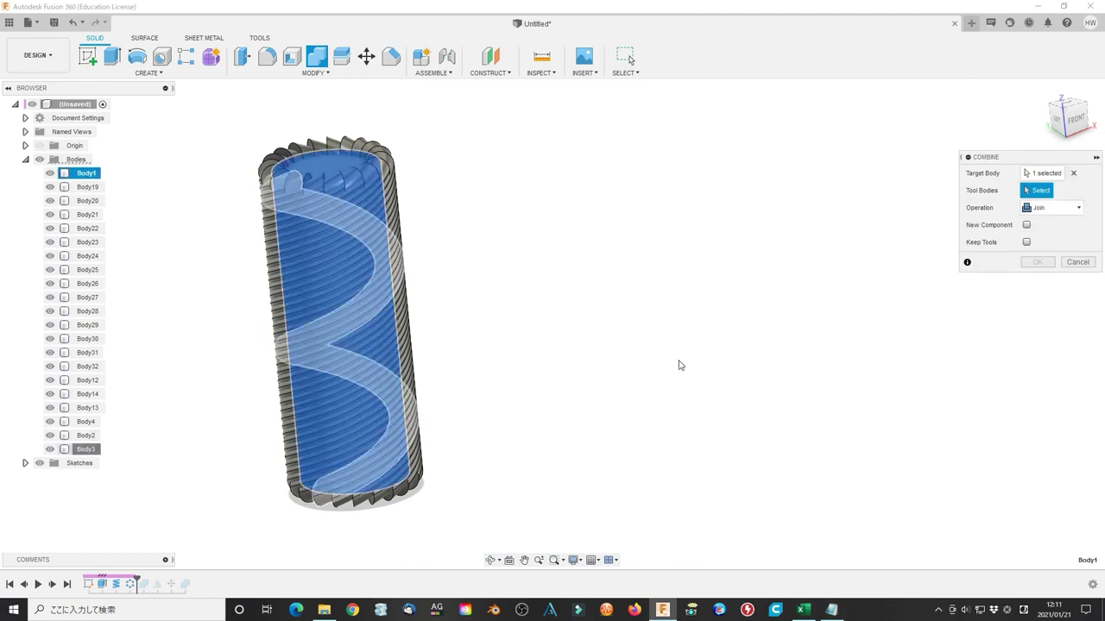
key("ctrl+a")
left_click(1038, 261)
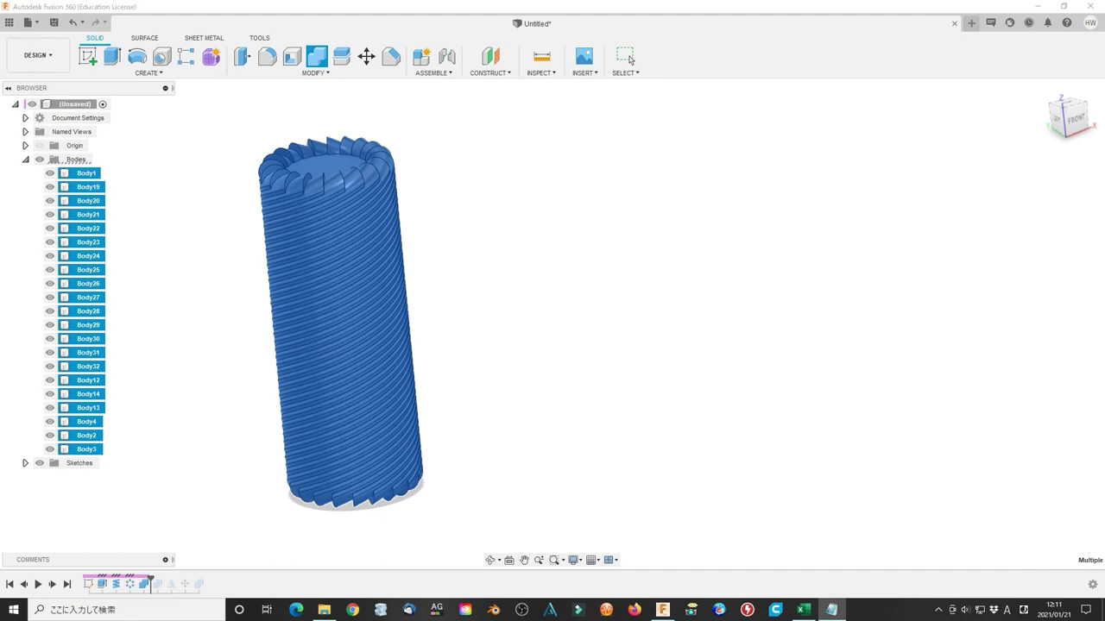
- Mirror Body1 about its top face as a new body, Body33
left_click(148, 73)
left_click(152, 345)
left_click(87, 173)
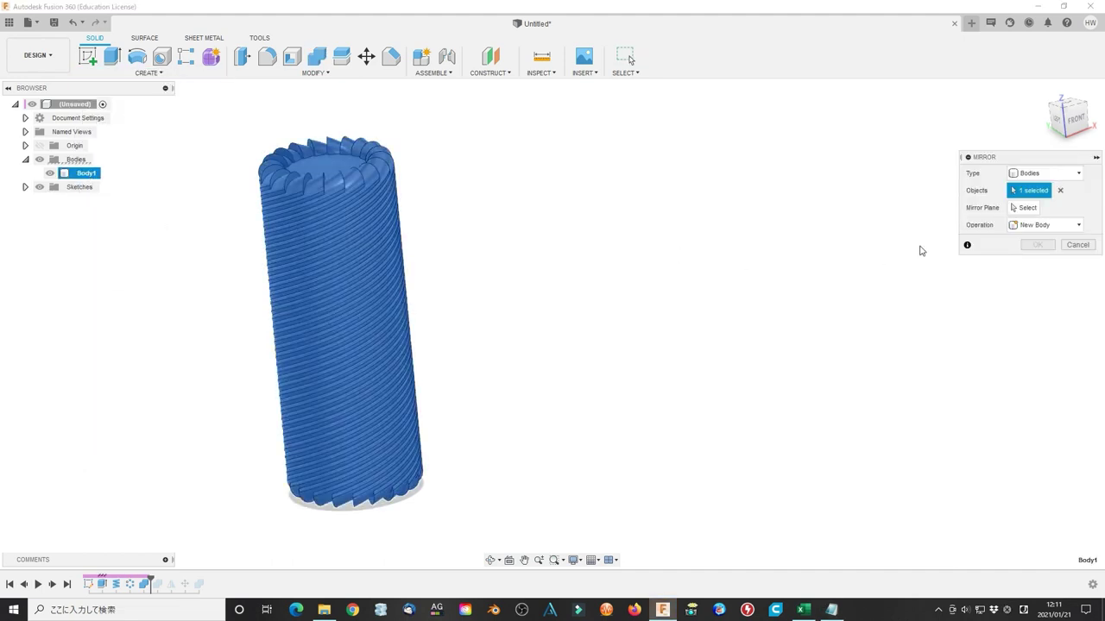
left_click(328, 164)
left_click(1048, 224)
left_click(1036, 248)
left_click(1037, 245)
- Move Body33 60 mm down along Z
key("m")
left_click(87, 187)
left_click_drag(375, 301, 359, 505)
left_click(1038, 366)
- Intersect target Body1 with tool Body33 to form the knurled cylinder
left_click(316, 56)
left_click(1051, 207)
left_click(1051, 251)
left_click(97, 177)
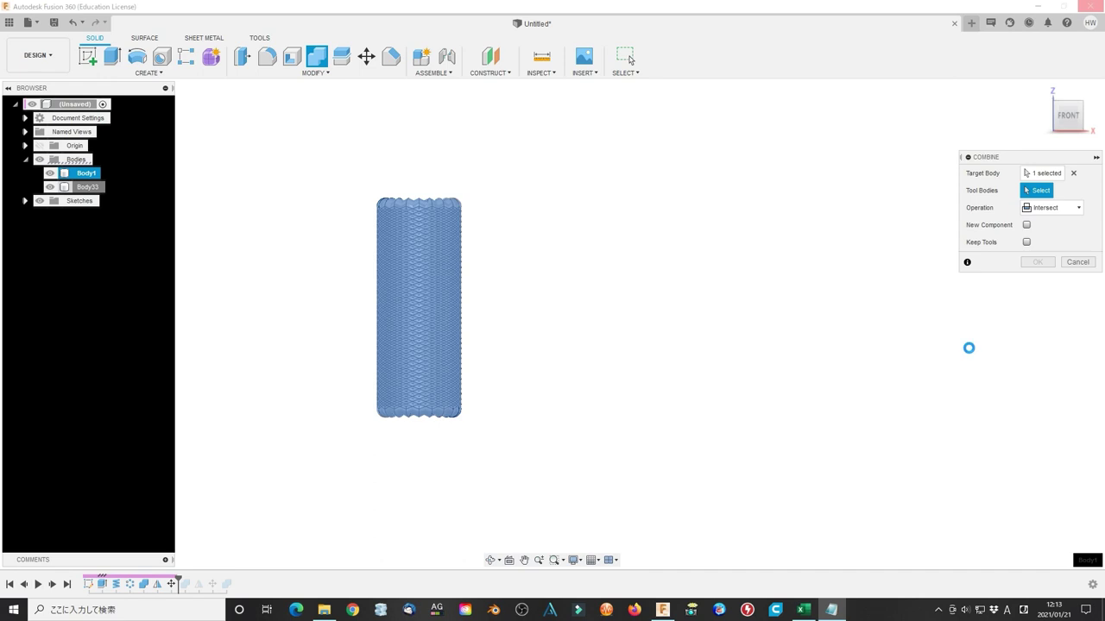
left_click(87, 187)
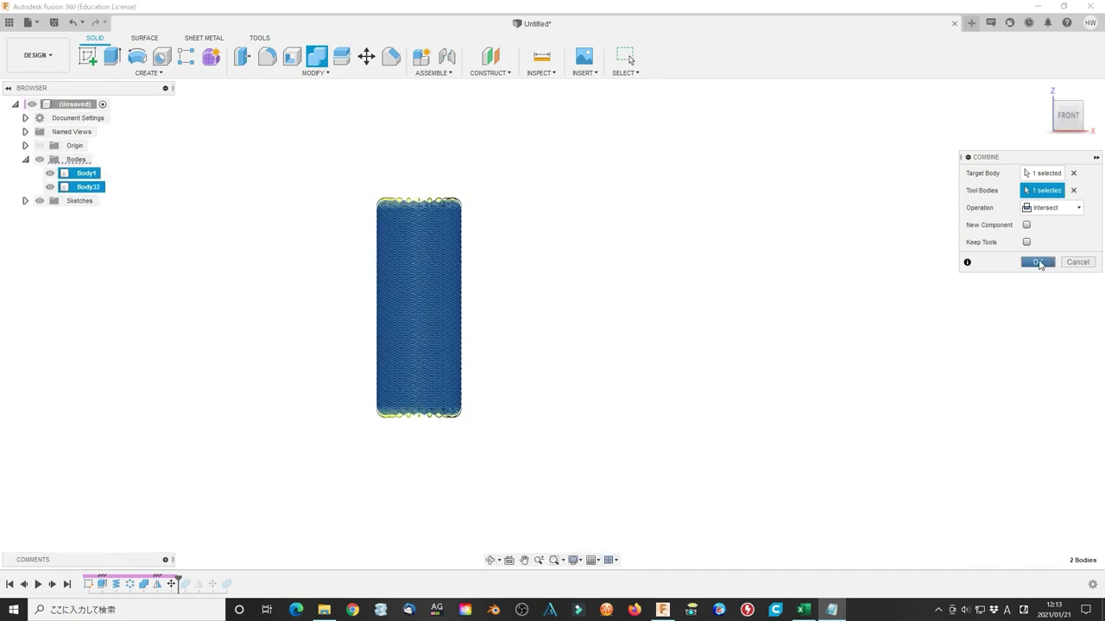
key("Return")
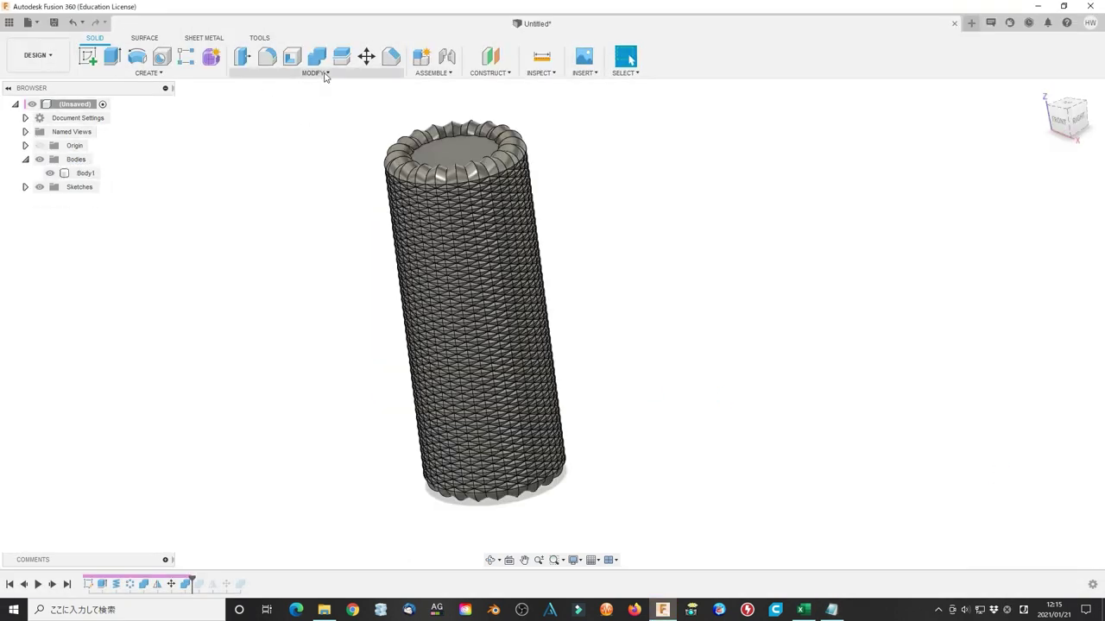
- In the parameters table, change Number from 8 to 16
left_click(319, 73)
left_click(296, 320)
middle_click_drag(365, 359, 255, 348)
left_click(742, 143)
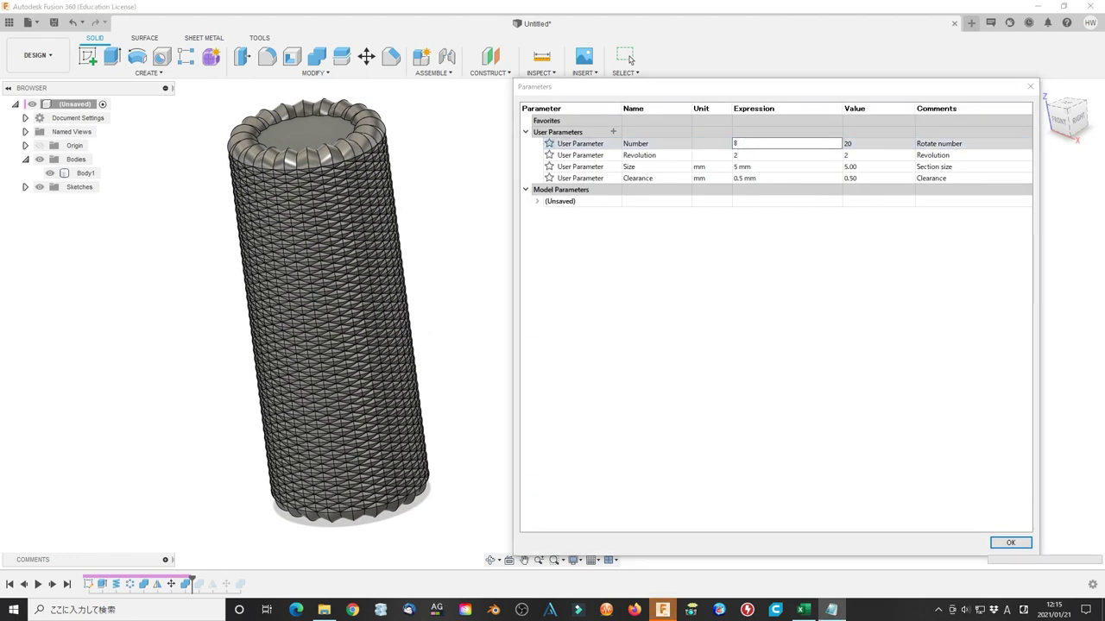
key("Return")
double_click(736, 144)
type("16")
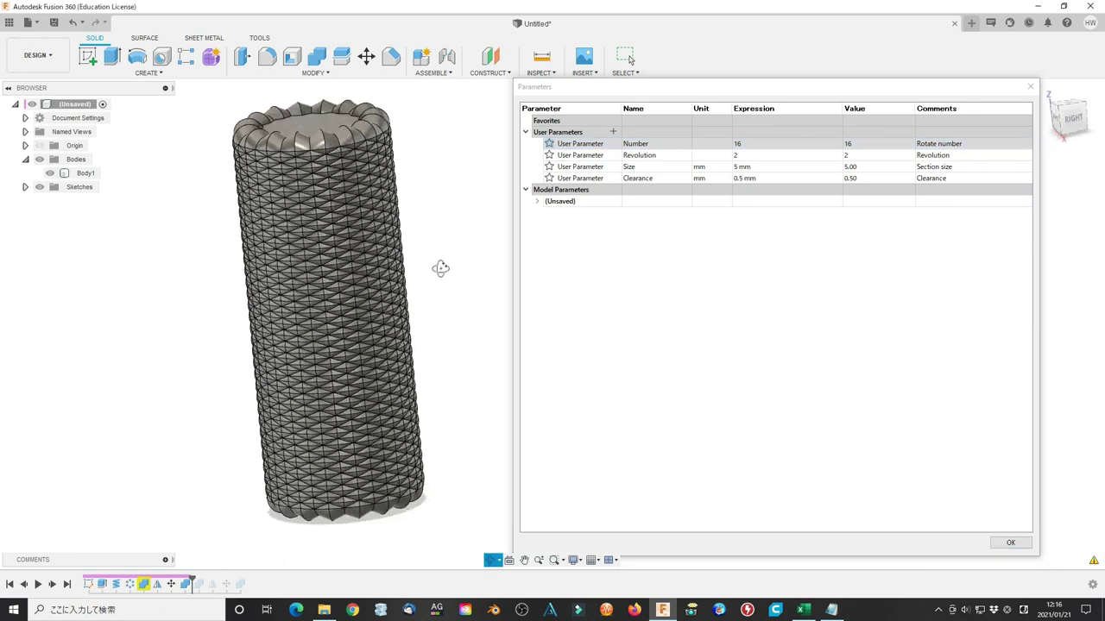
- Set Revolution to 1 and Size to 3 mm
double_click(736, 155)
type("1")
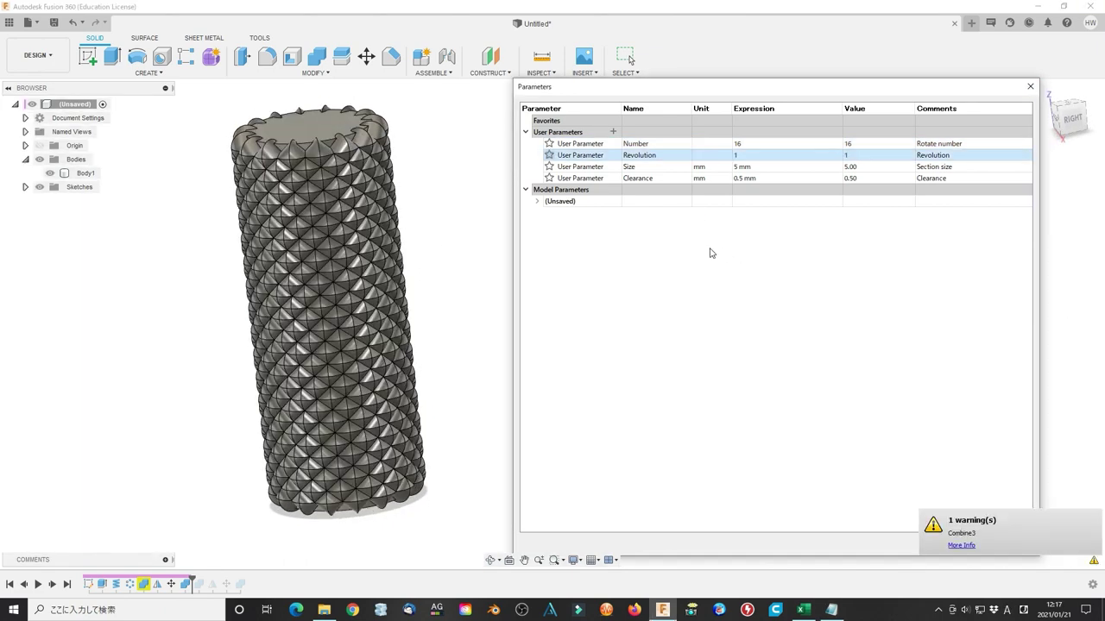
left_click(630, 59)
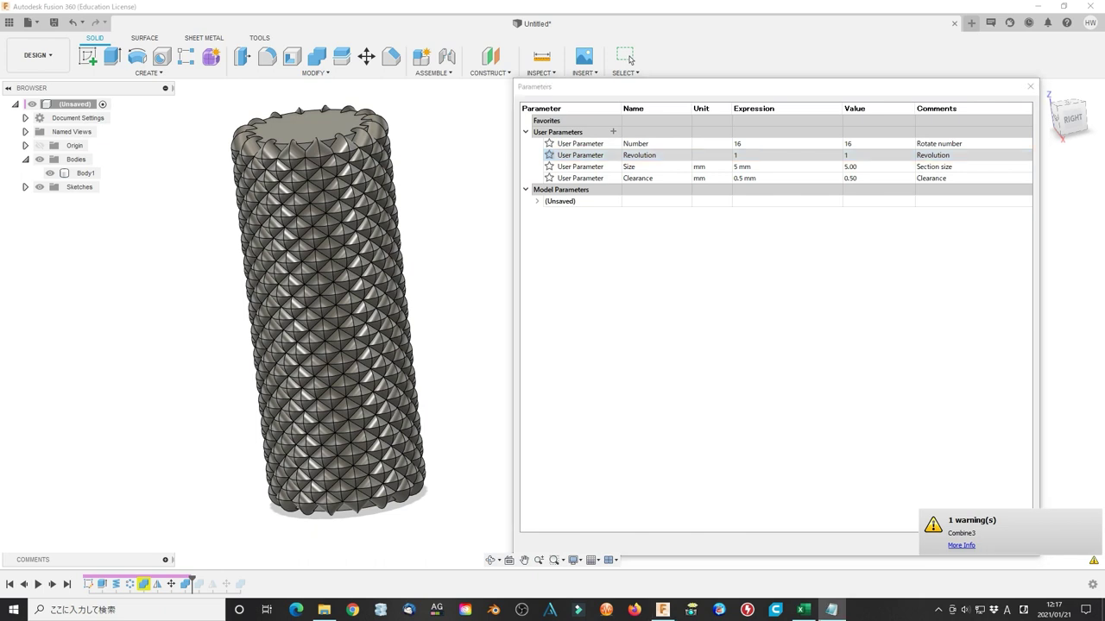
double_click(761, 167)
type("3")
key("Return")
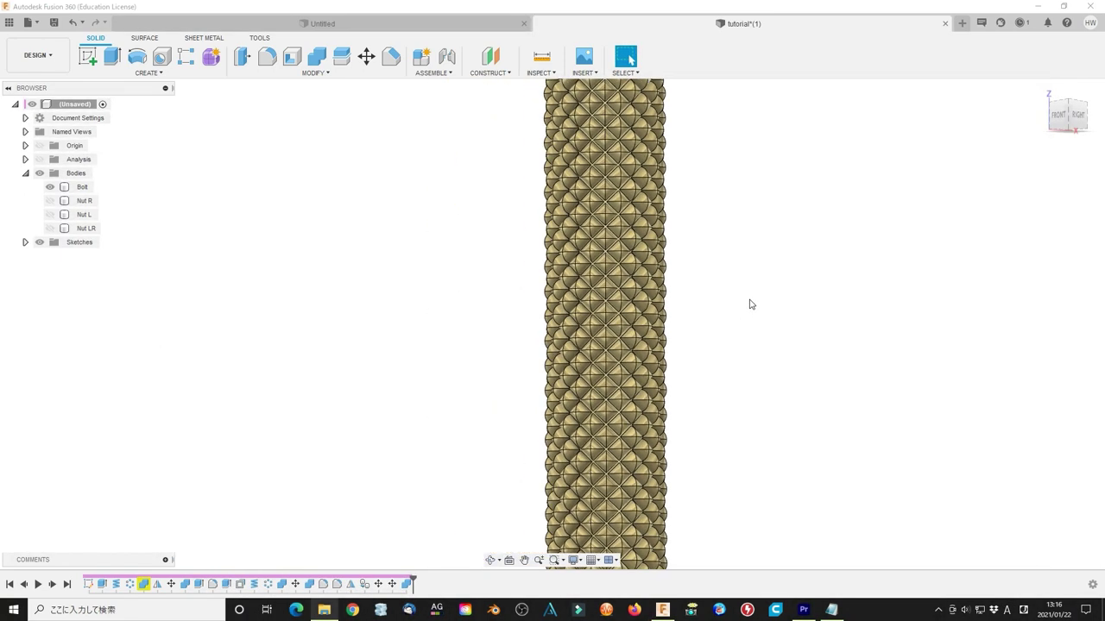
middle_click_drag(750, 304, 690, 320)
- Delete all features after the Combine1 history marker in the timeline
scroll(663, 322, "up", 10)
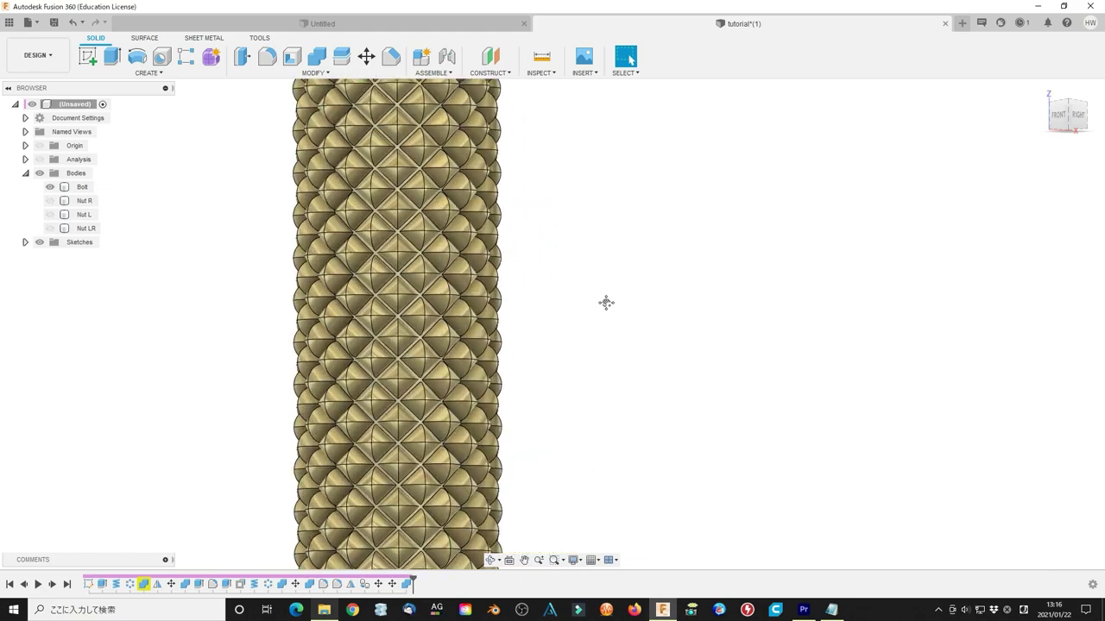
middle_click_drag(815, 370, 828, 340, "shift")
scroll(852, 357, "up", 3)
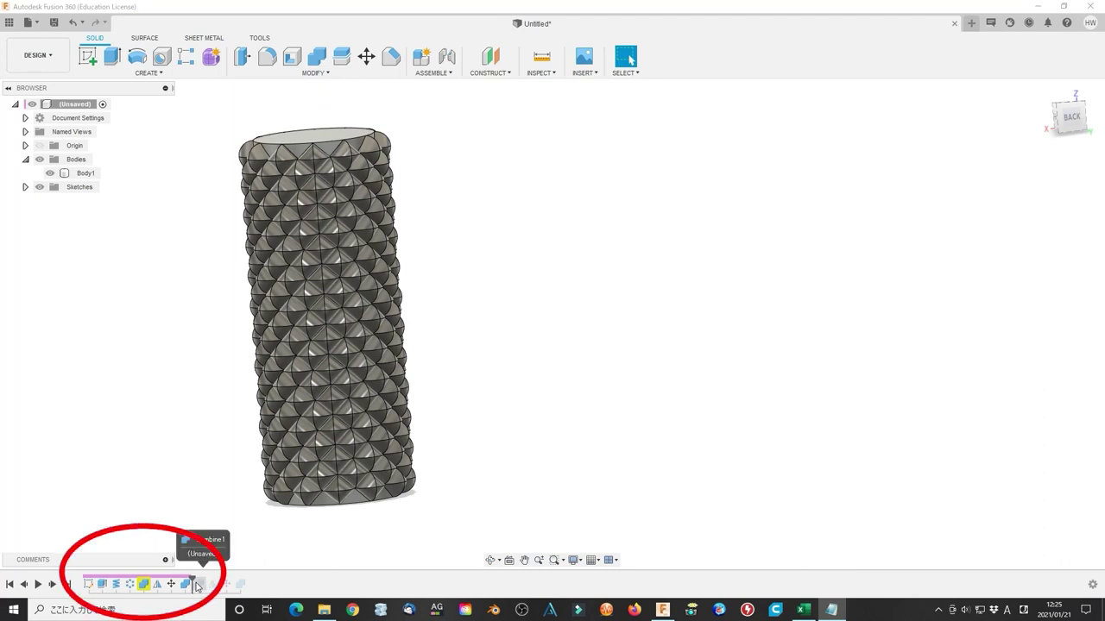
right_click(197, 586)
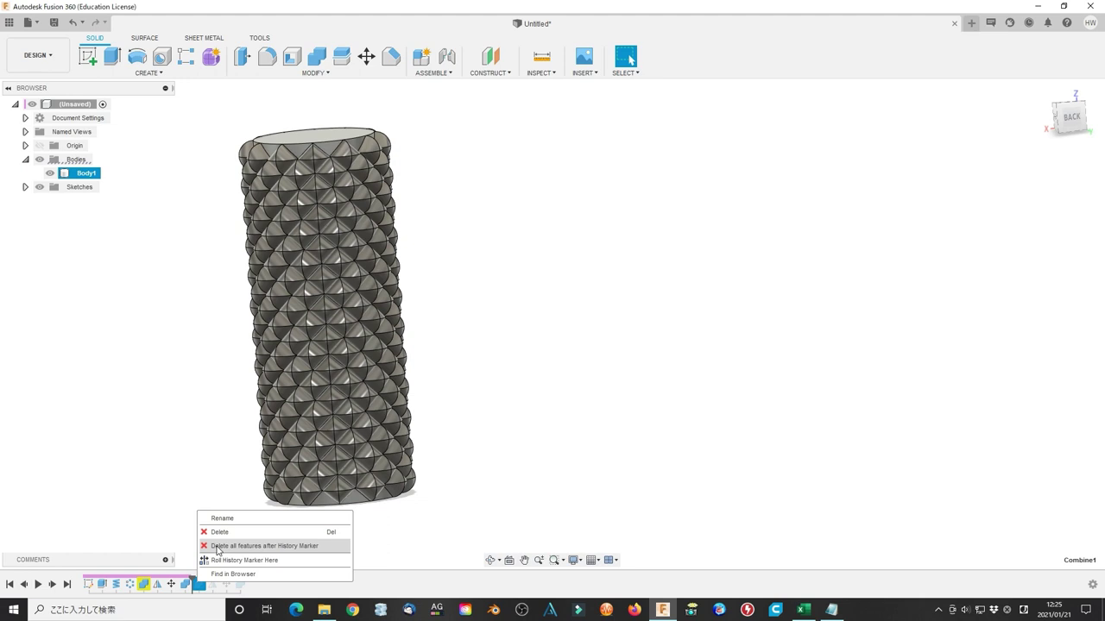
left_click(218, 547)
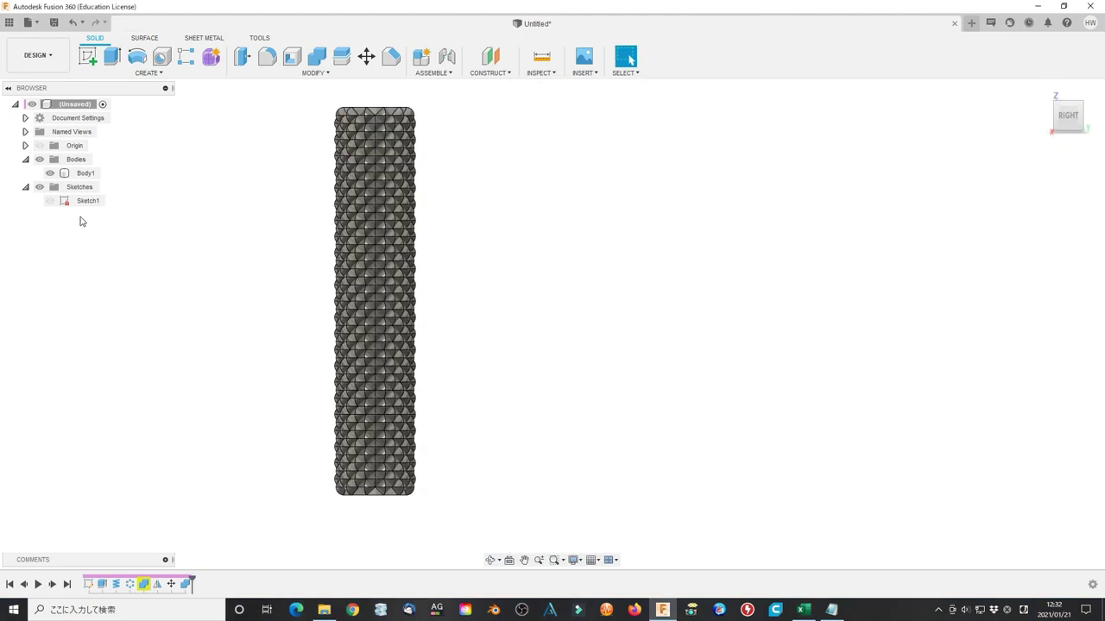
- Show Sketch1 and extrude both base profiles -8 mm as a joined head
left_click(50, 201)
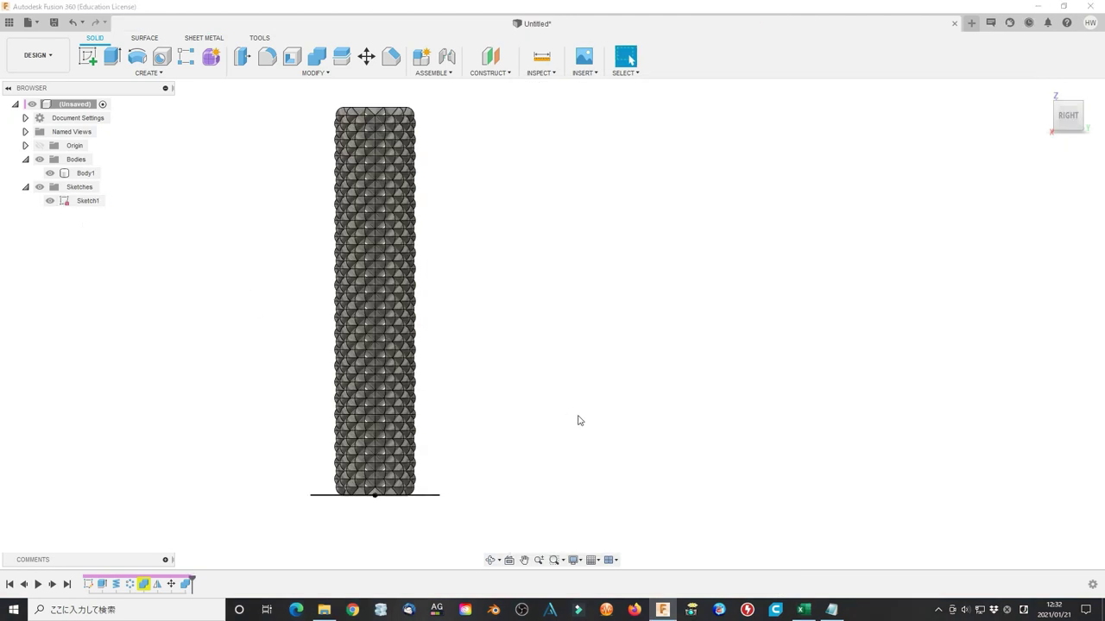
middle_click_drag(578, 420, 557, 438, "shift")
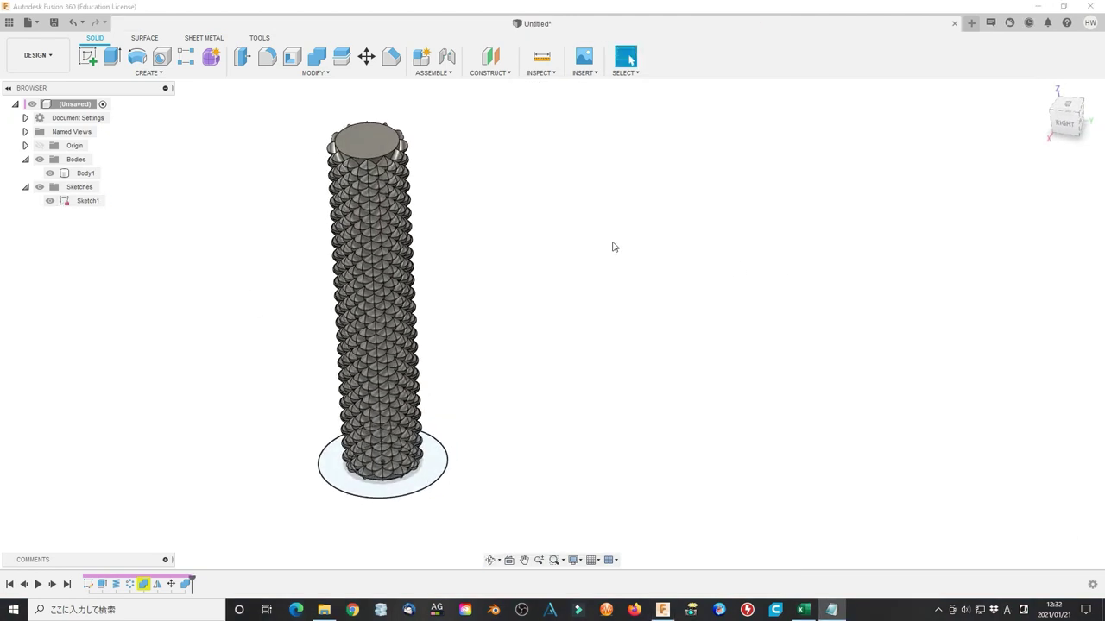
middle_click_drag(613, 247, 517, 285, "shift")
left_click(385, 473)
key("e")
left_click(382, 458)
left_click_drag(383, 458, 387, 506)
left_click(978, 259)
type("-8")
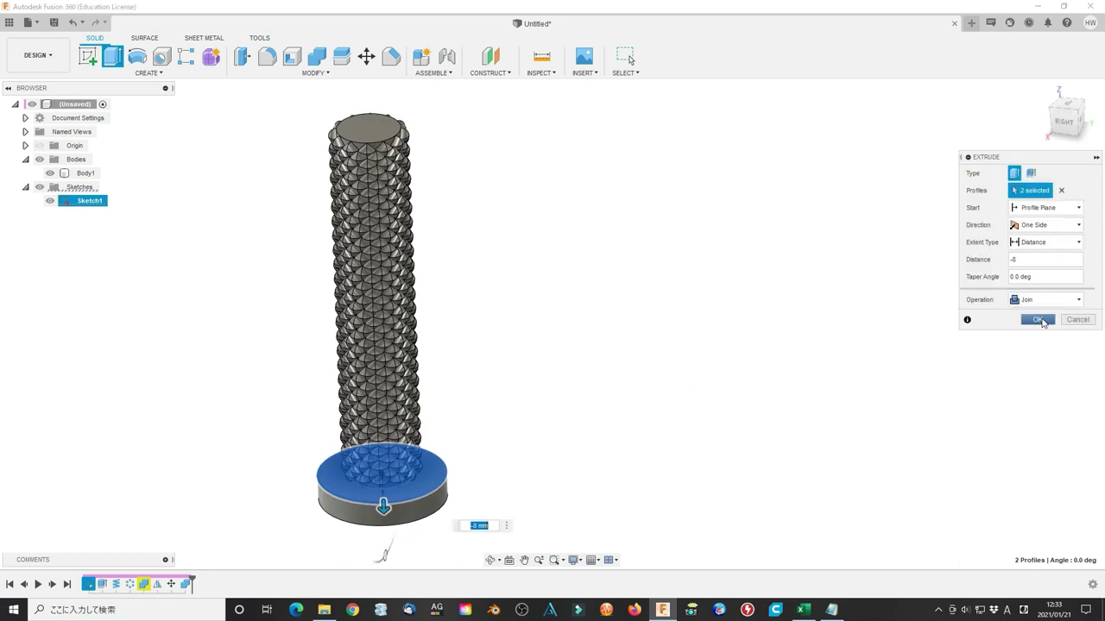
left_click(1038, 319)
- Fillet the two head edges with a 1 mm radius
key("f")
middle_click_drag(673, 419, 510, 432, "shift")
left_click(482, 426)
left_click(485, 462)
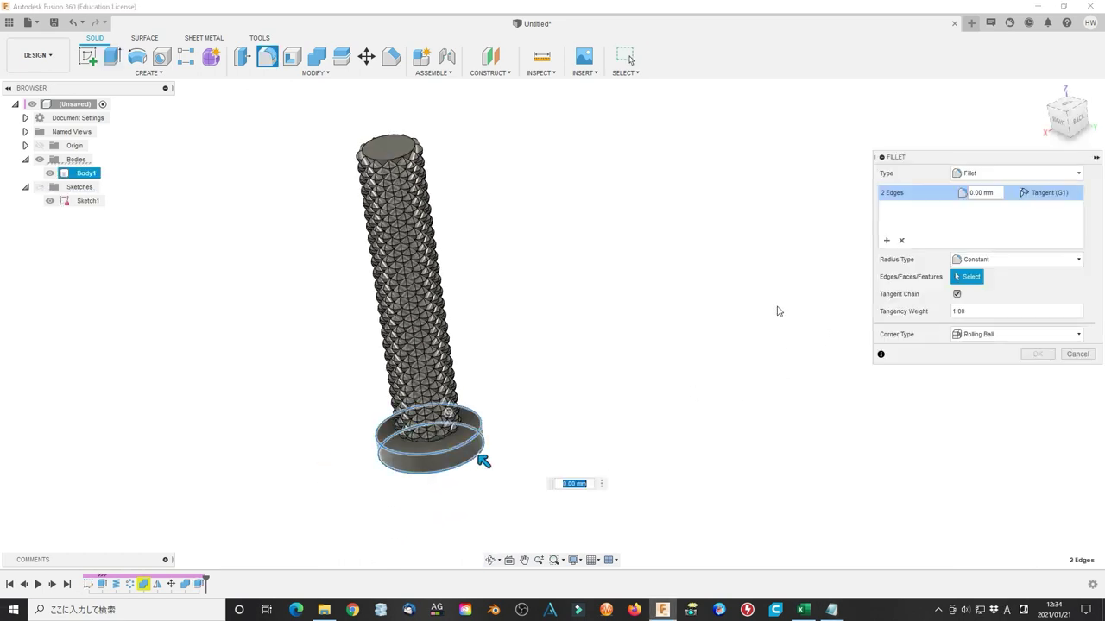
left_click(984, 193)
type("1")
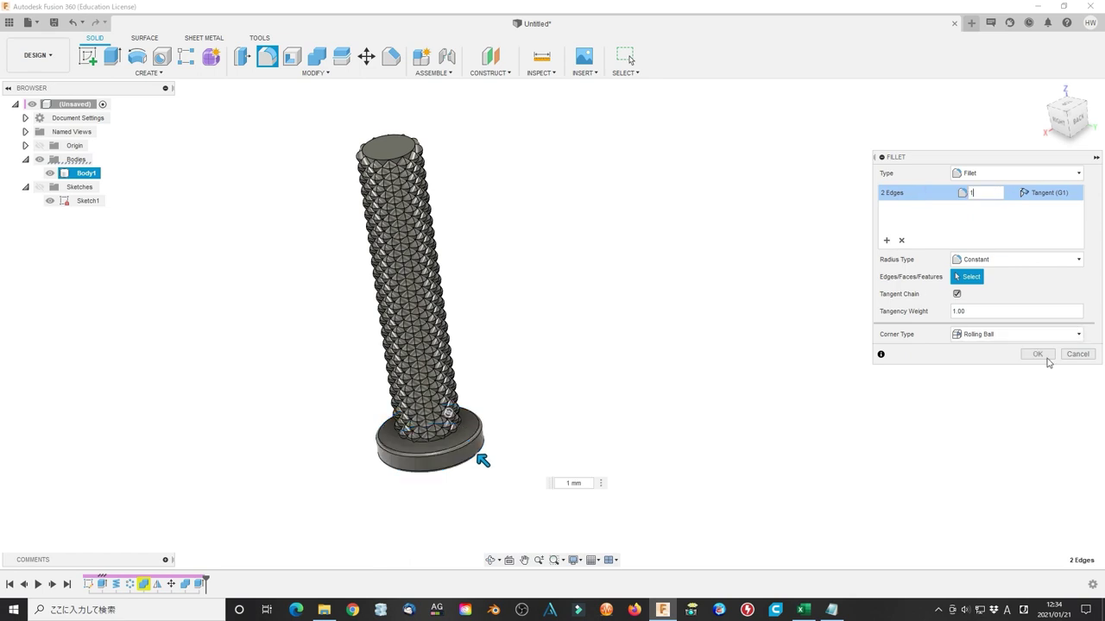
left_click(1037, 353)
- Apply the Gold - Polished metal appearance to the bolt
key("a")
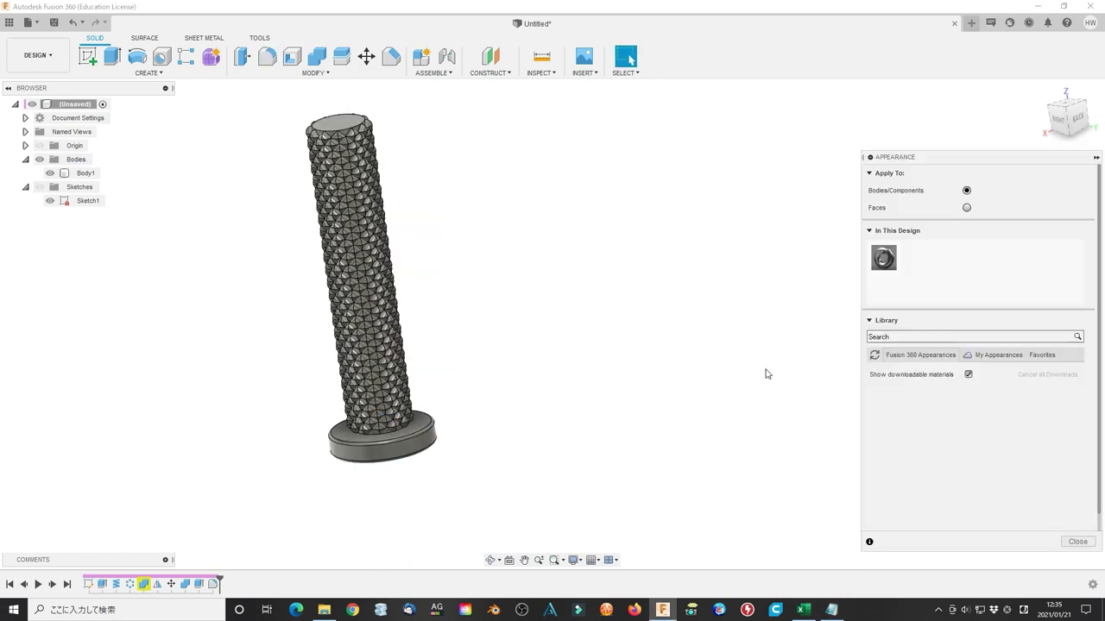
scroll(921, 484, "down", 1)
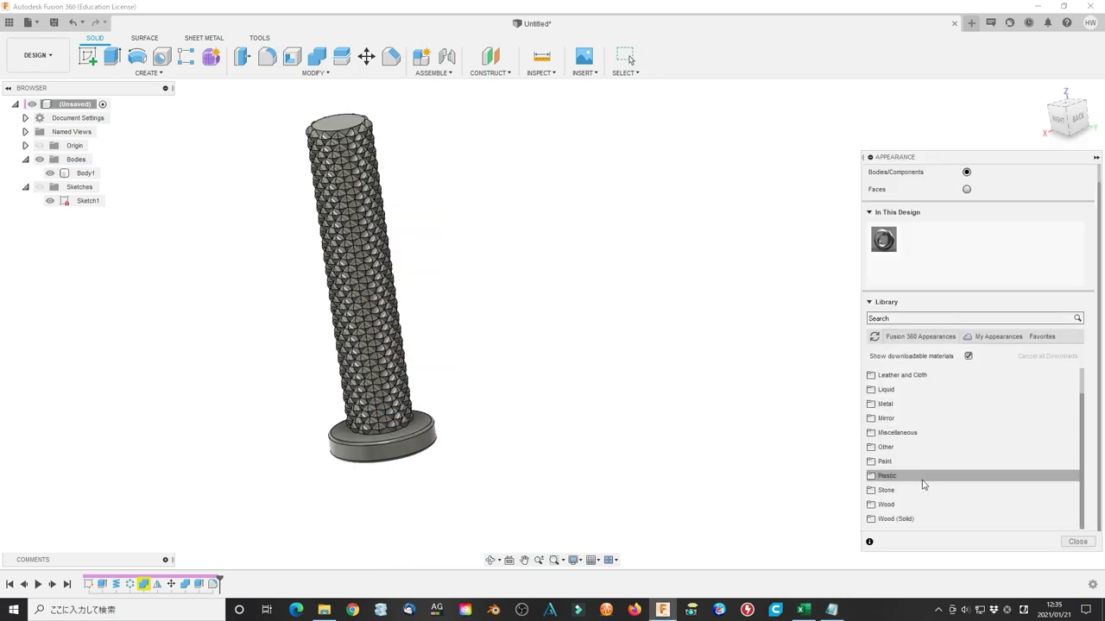
scroll(922, 483, "up", 2)
left_click(920, 451)
scroll(923, 473, "down", 2)
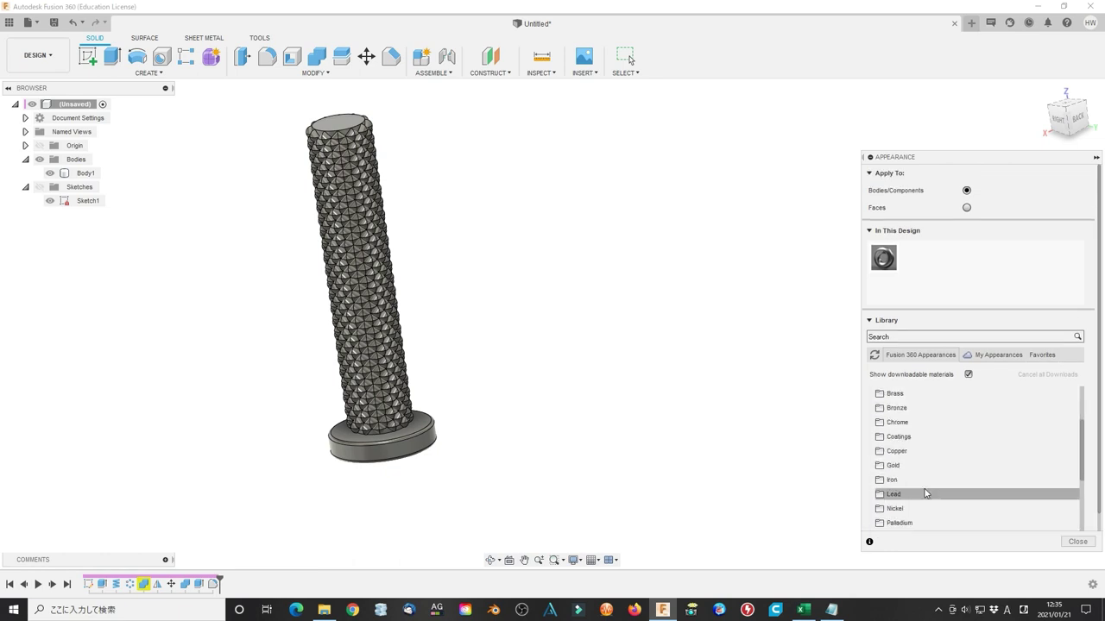
left_click(893, 465)
left_click_drag(889, 488, 365, 321)
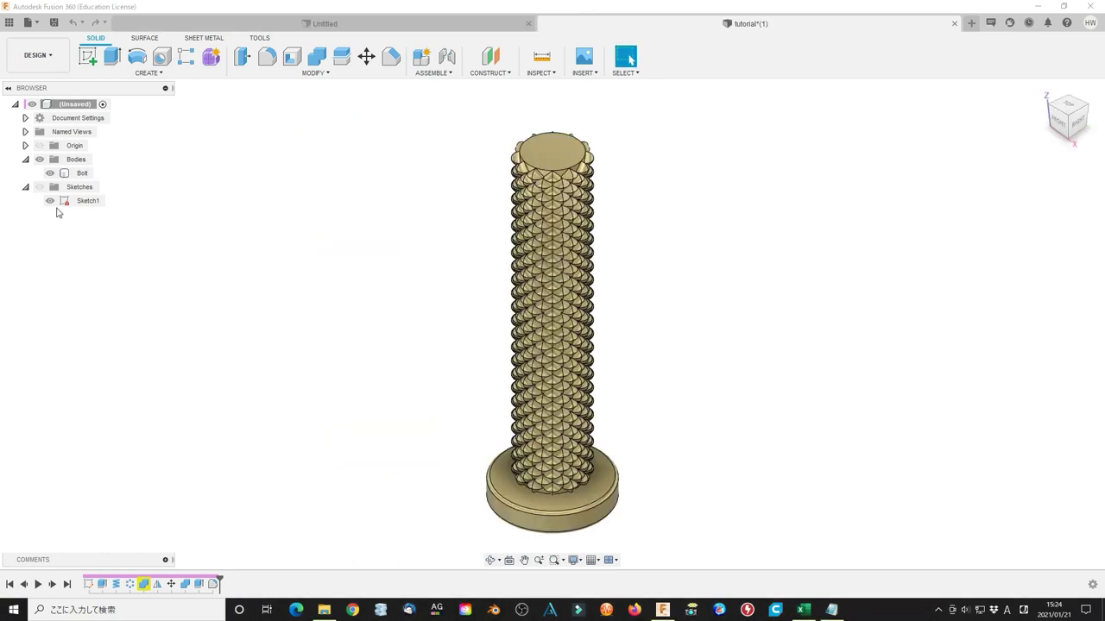
- Hide the Bolt, show sketches, and extrude the ring profile 15 mm as a new body
left_click(45, 171)
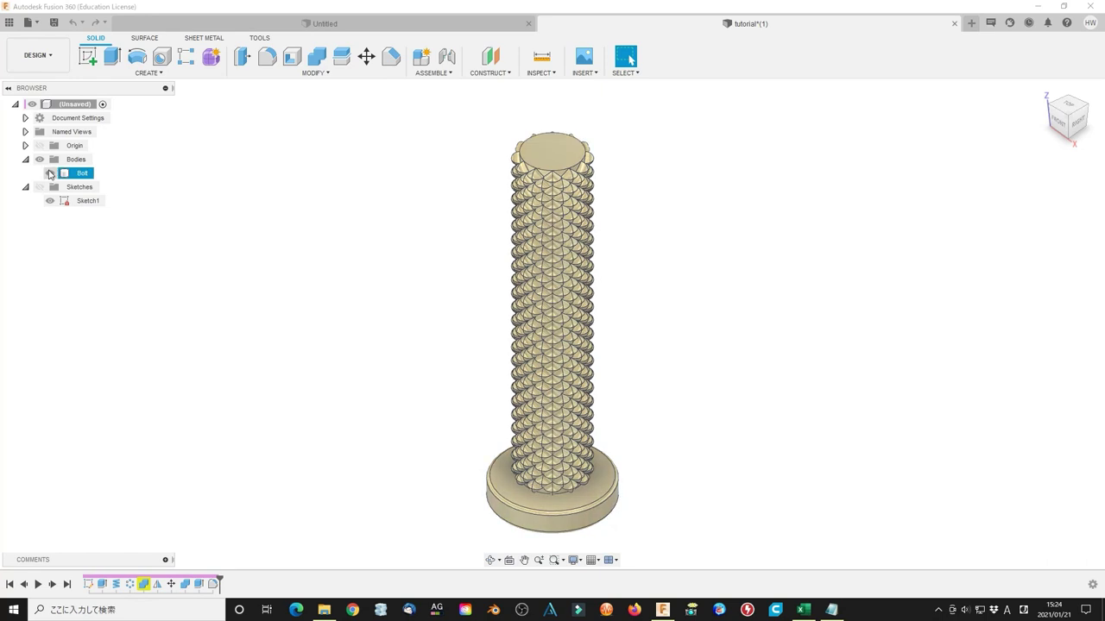
left_click(49, 173)
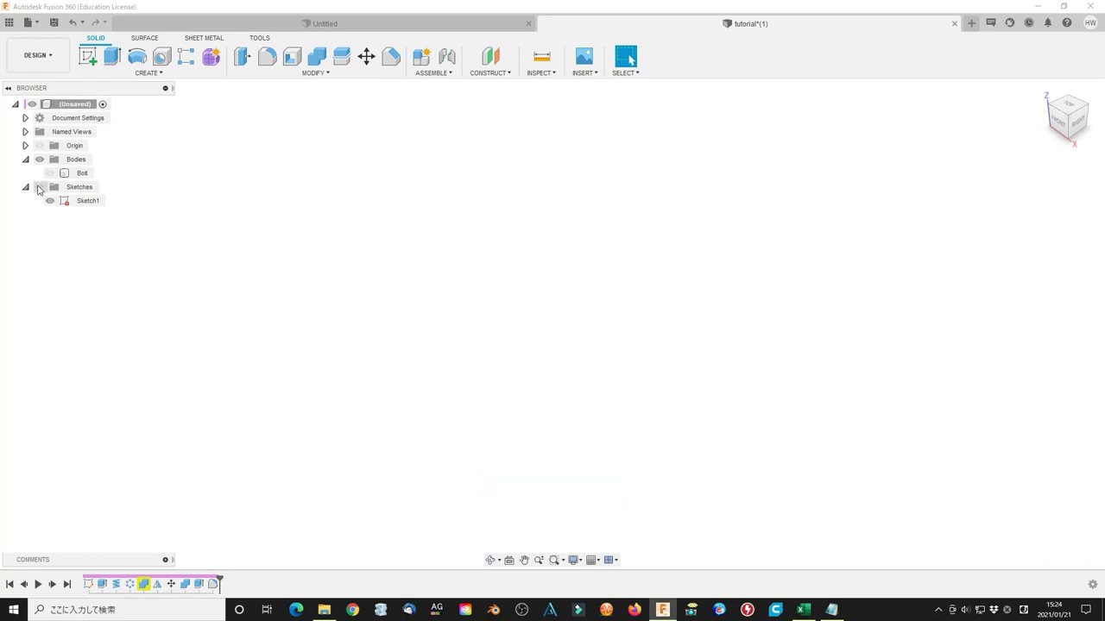
left_click(39, 187)
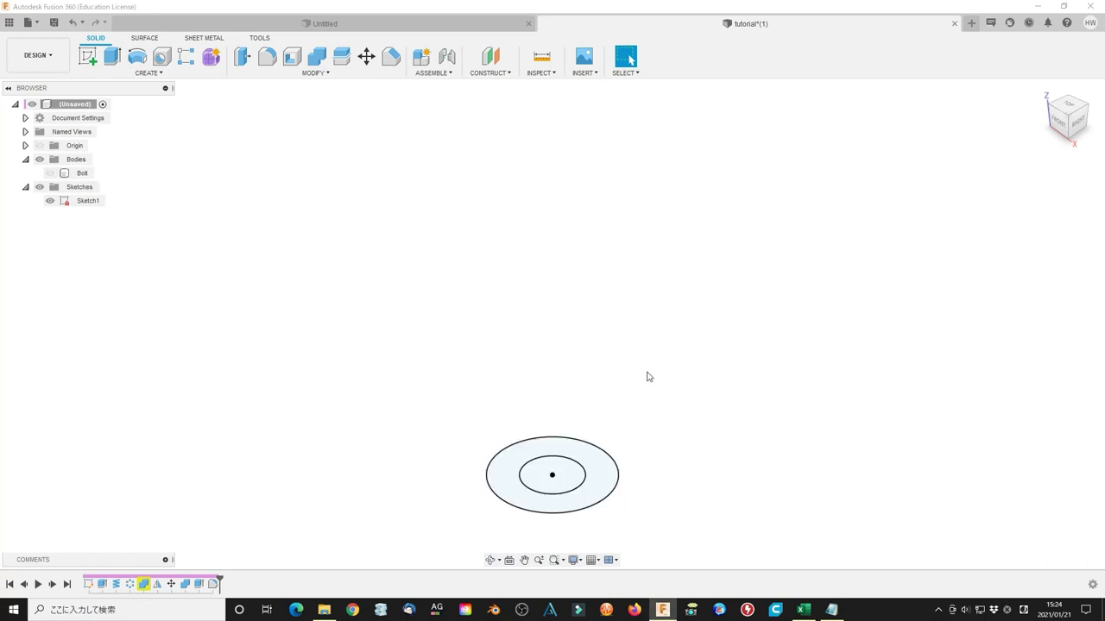
left_click(609, 485)
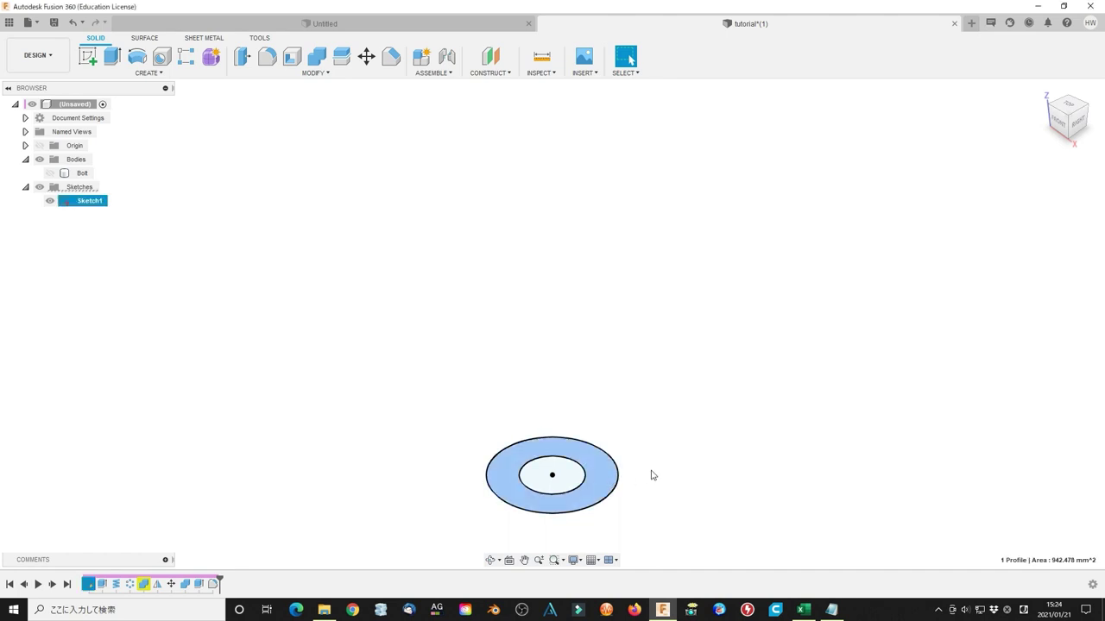
left_click(112, 56)
left_click_drag(575, 476, 575, 440)
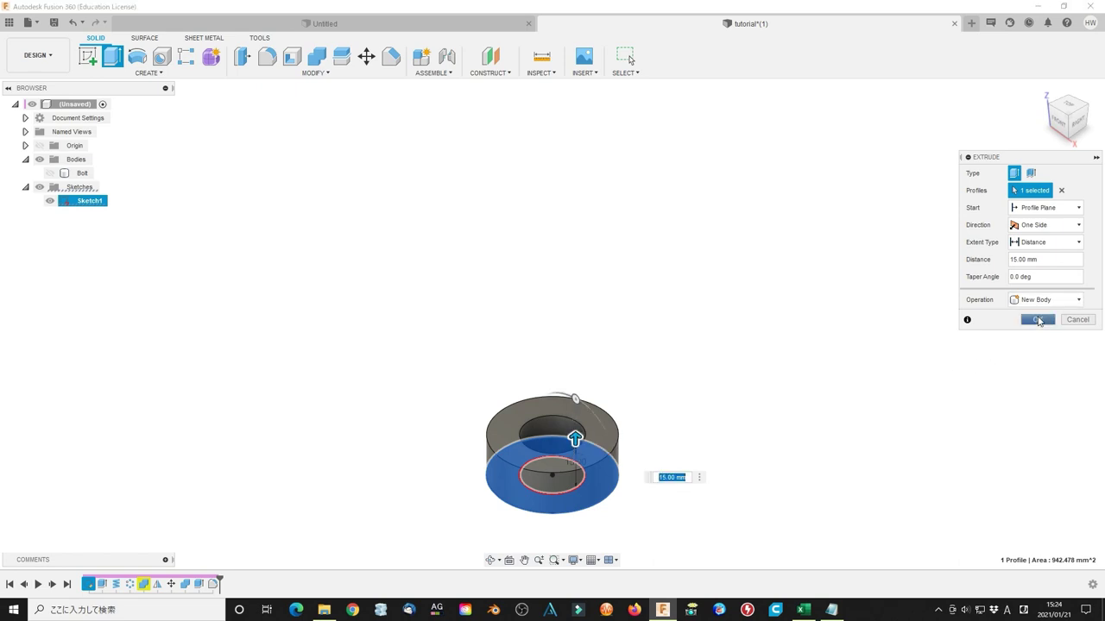
left_click(1037, 320)
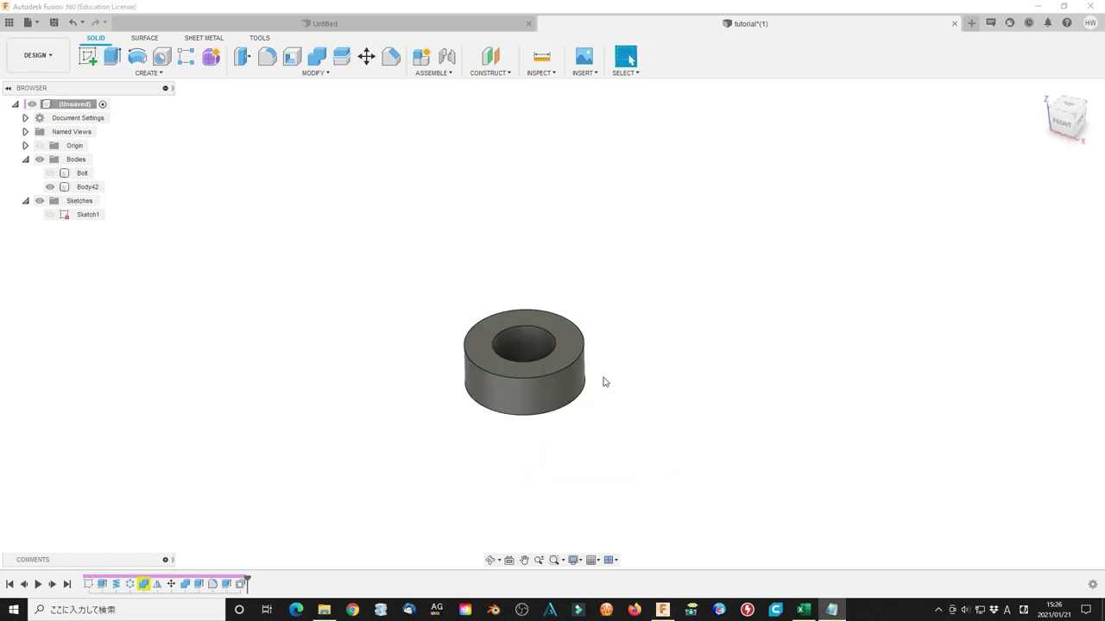
- Offset the nut's inner hole face by the Clearance parameter
left_click(540, 355)
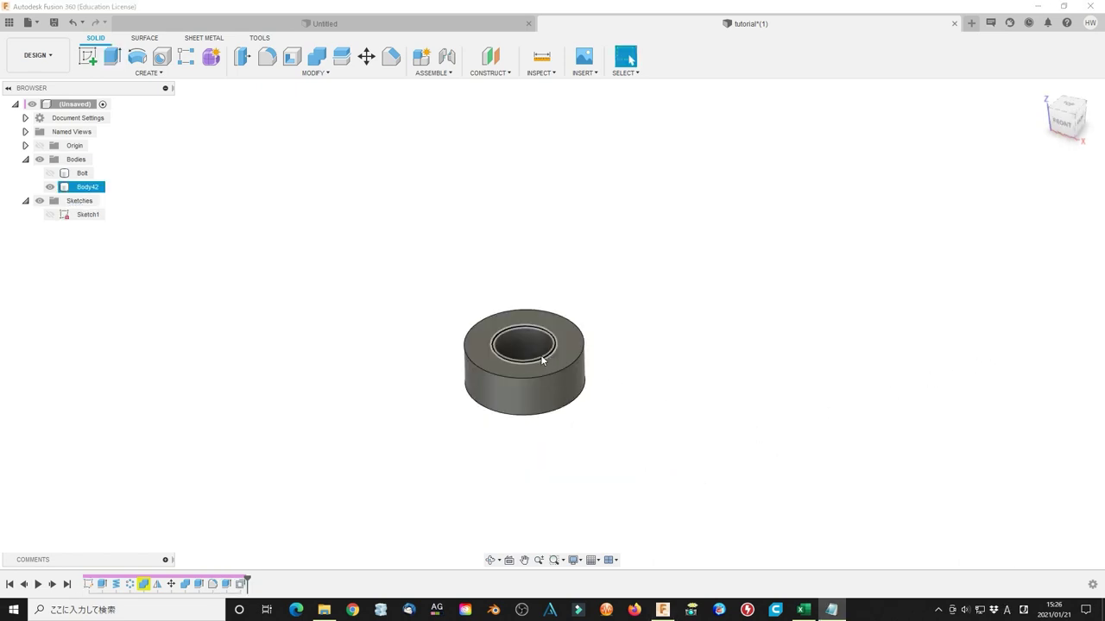
left_click(526, 345)
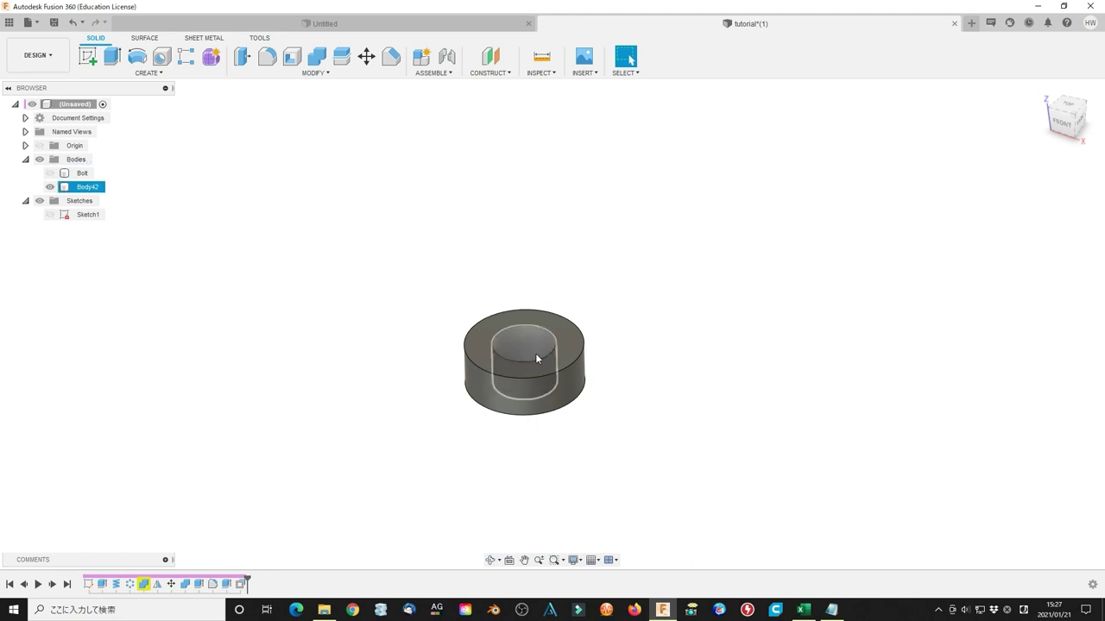
left_click(241, 56)
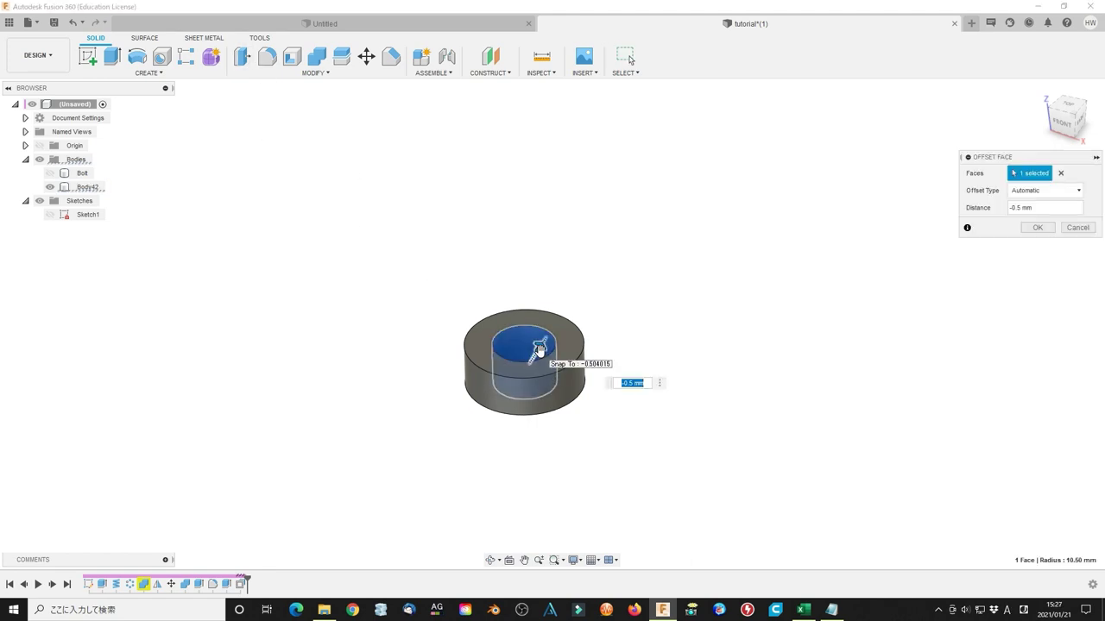
type("c")
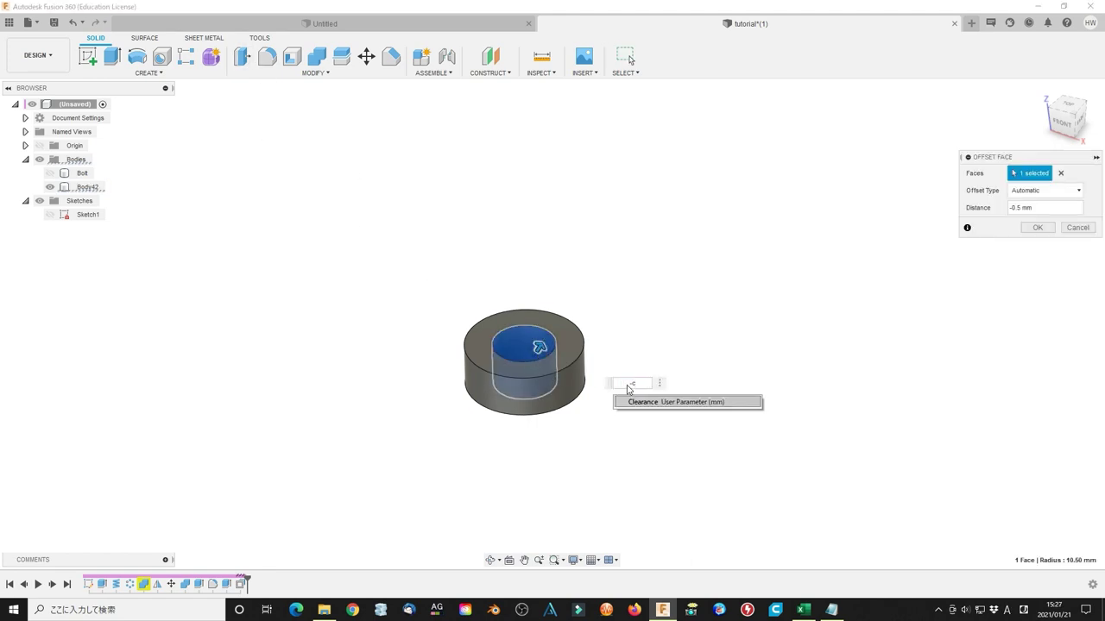
left_click(649, 402)
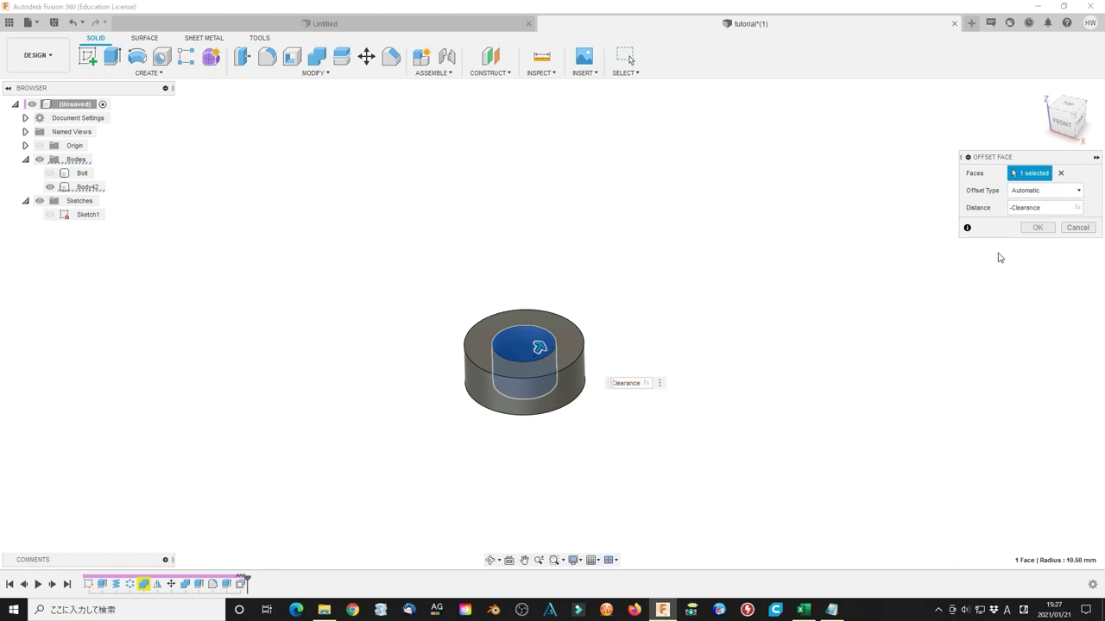
left_click(1038, 228)
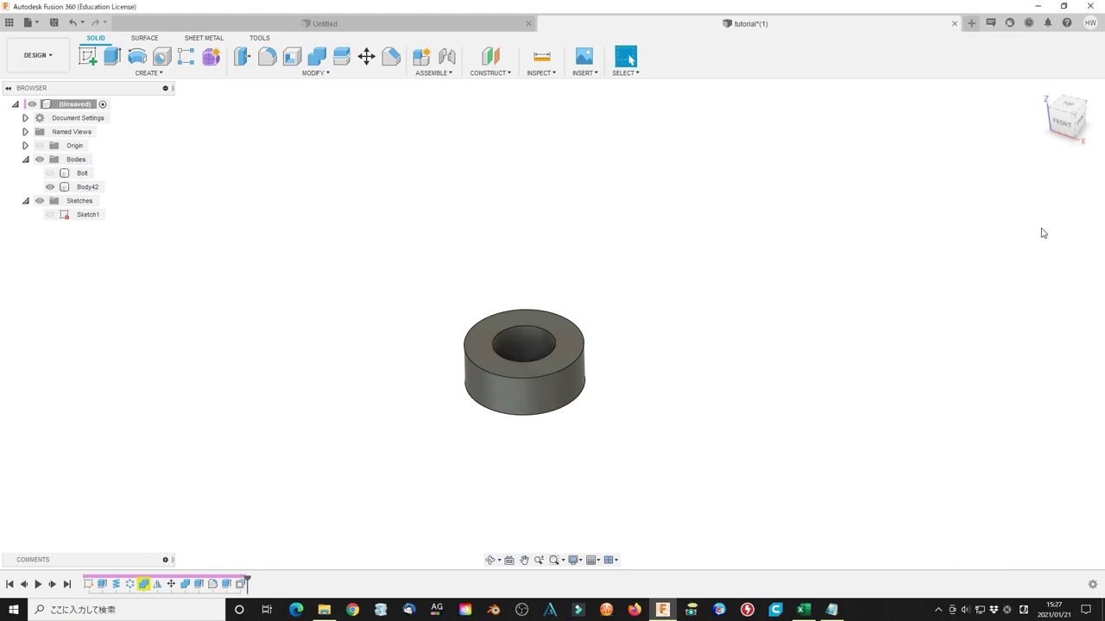
- Start a coil on a plane at the nut's hole
left_click(148, 73)
left_click(124, 305)
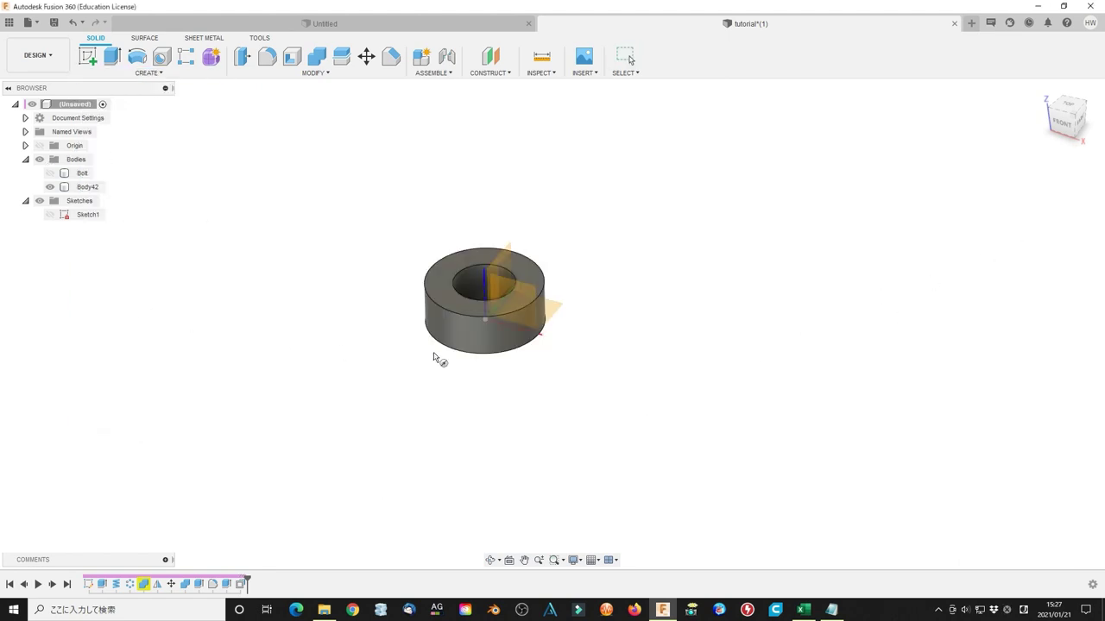
left_click(488, 292)
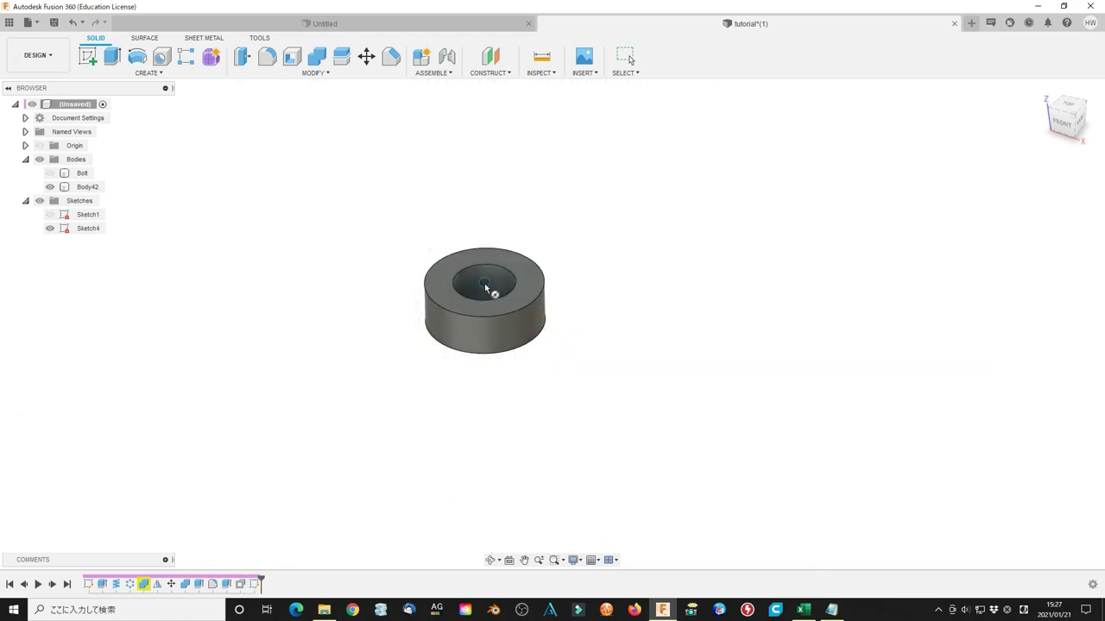
- Create a coil centred on the hole with Revolution turns and section size Size+Clearance/2
left_click(486, 288)
left_click(512, 292)
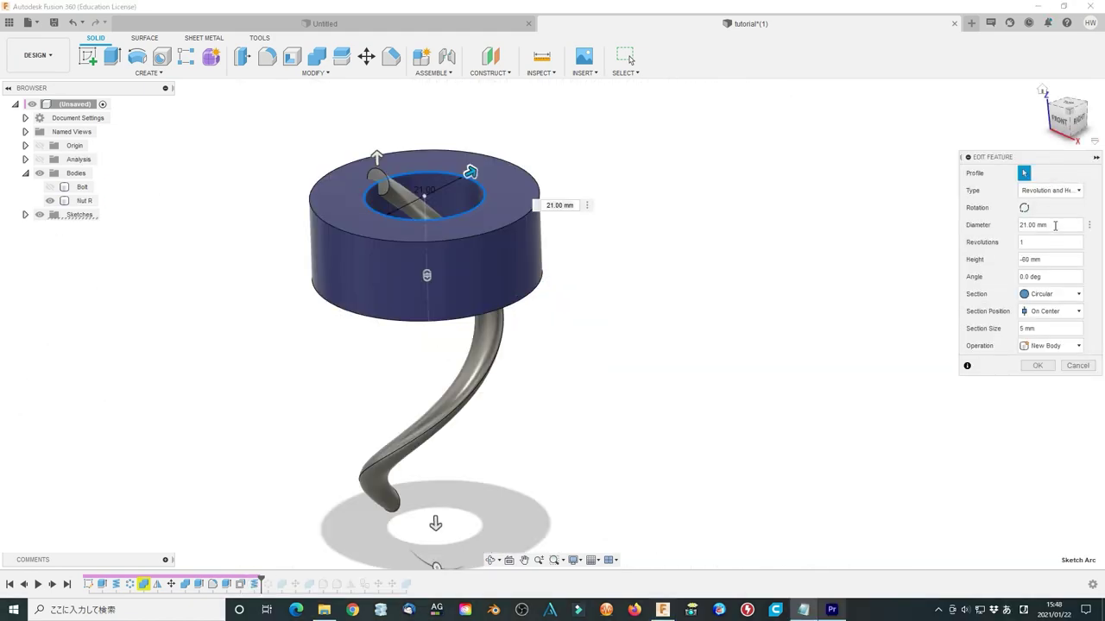
left_click(1054, 226)
left_click(1033, 243)
type("Revolution")
key("Return")
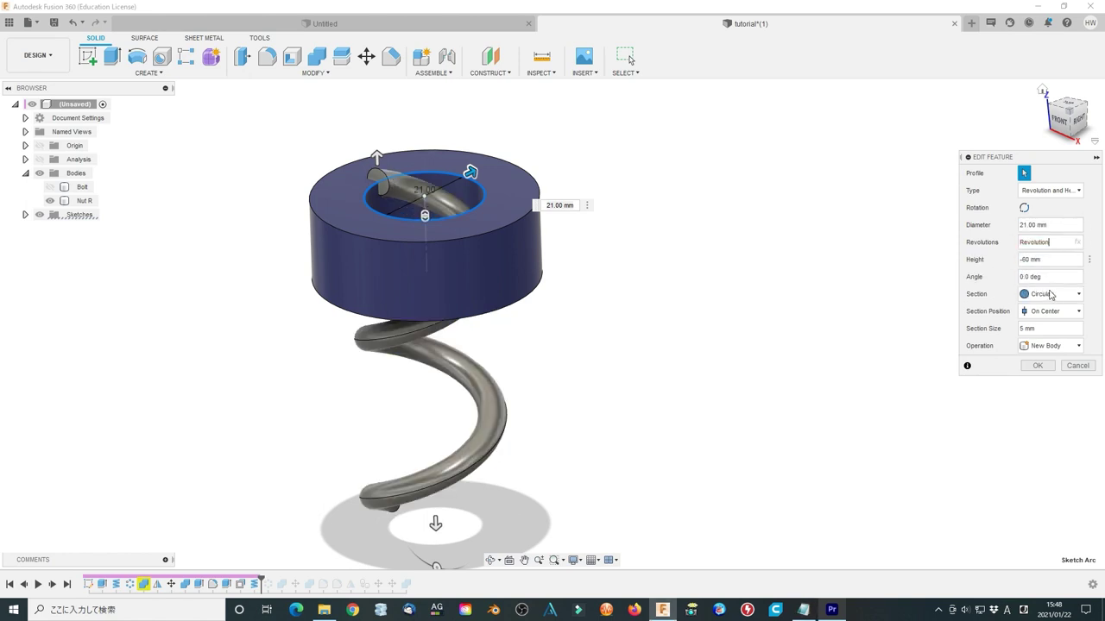
double_click(1044, 328)
type("Size")
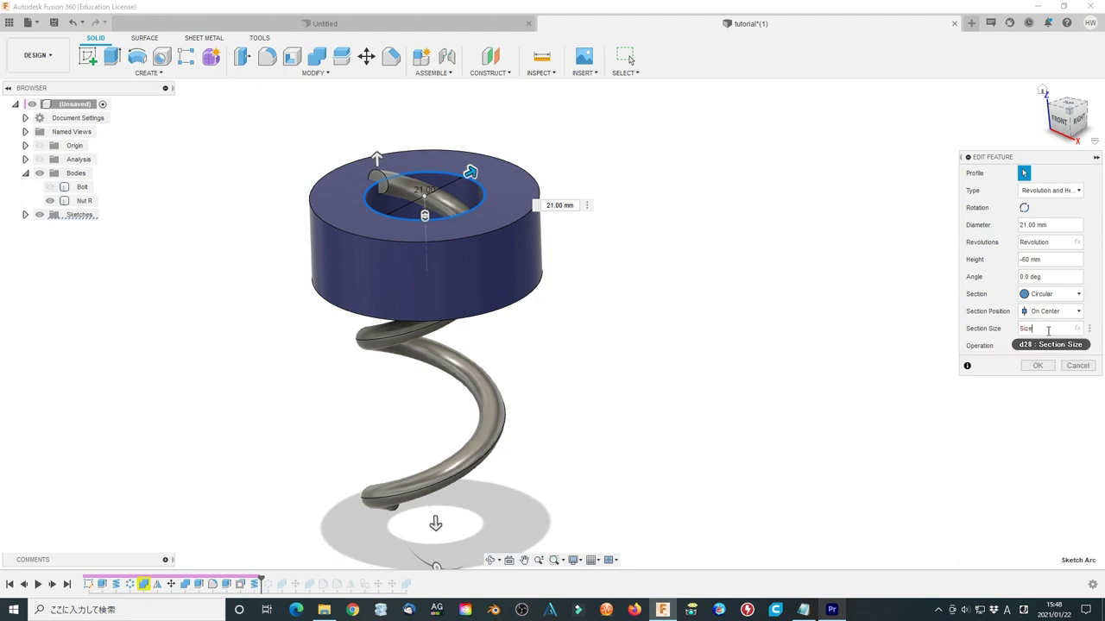
type("+Clearance/2")
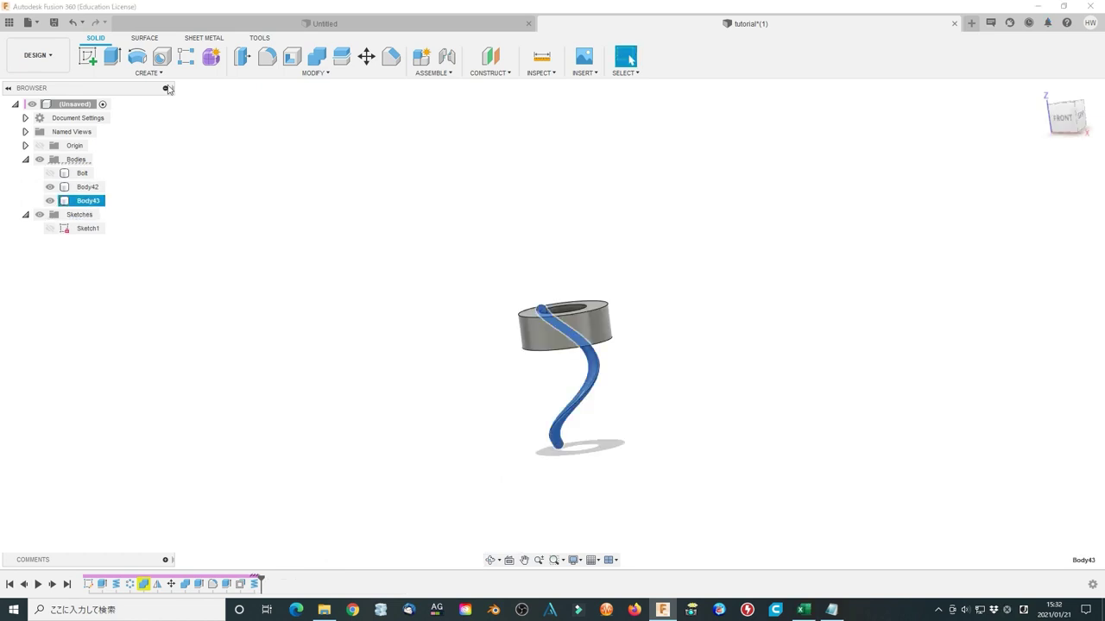
left_click(148, 73)
- Start a circular pattern of the coil around the bolt's centre axis
mouse_move(135, 327)
left_click(228, 341)
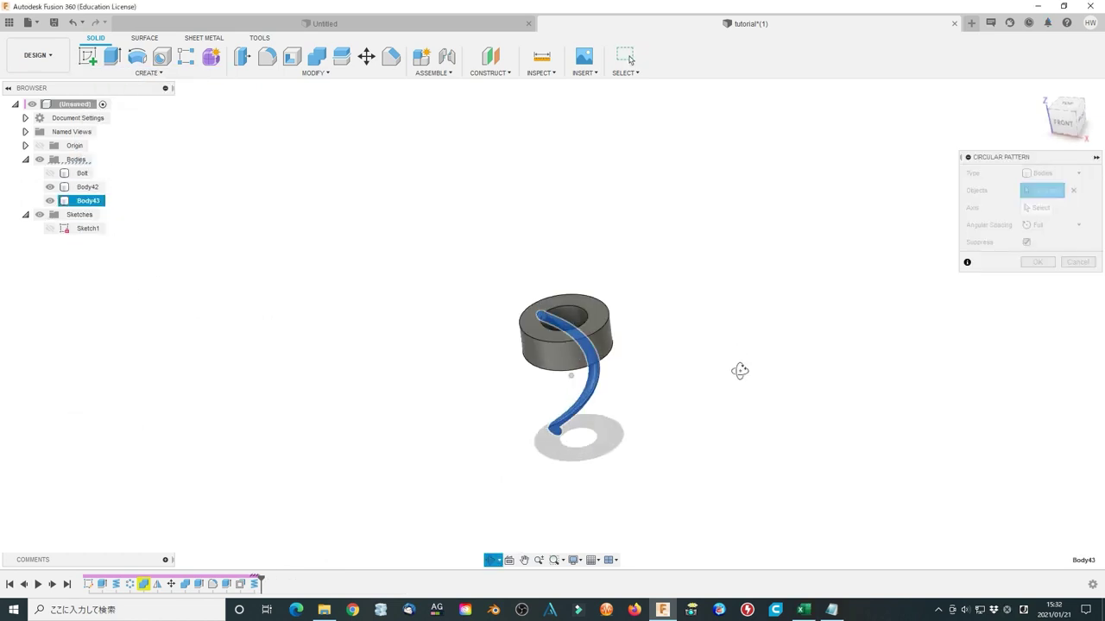
left_click(568, 337)
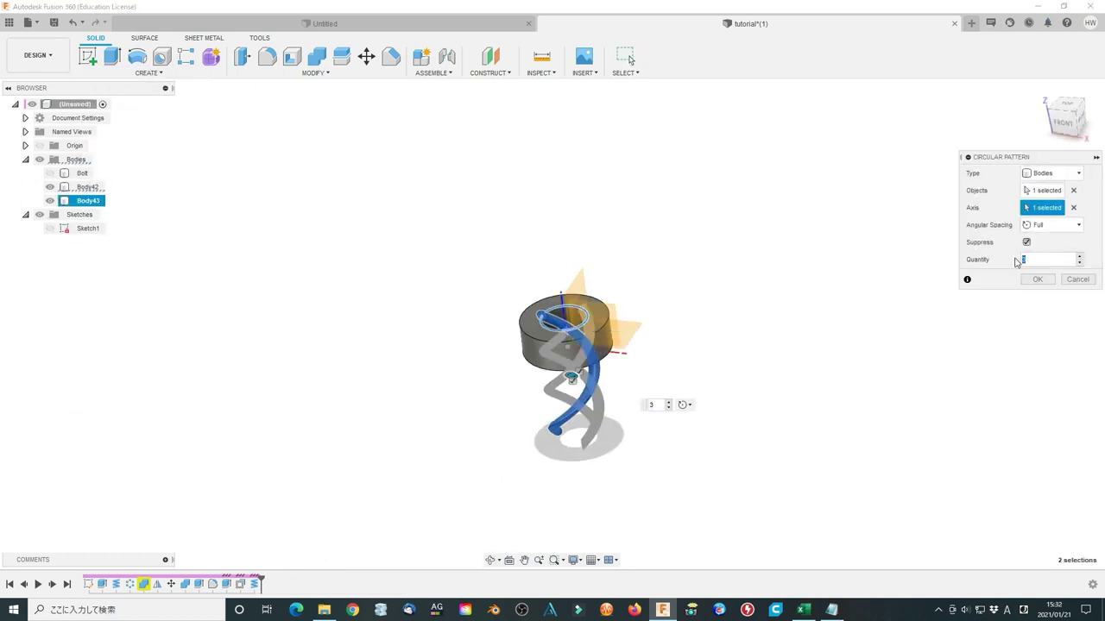
- Finish the thread pattern and join the thread copies Body44–54 into Body43
type("Number")
left_click(1038, 280)
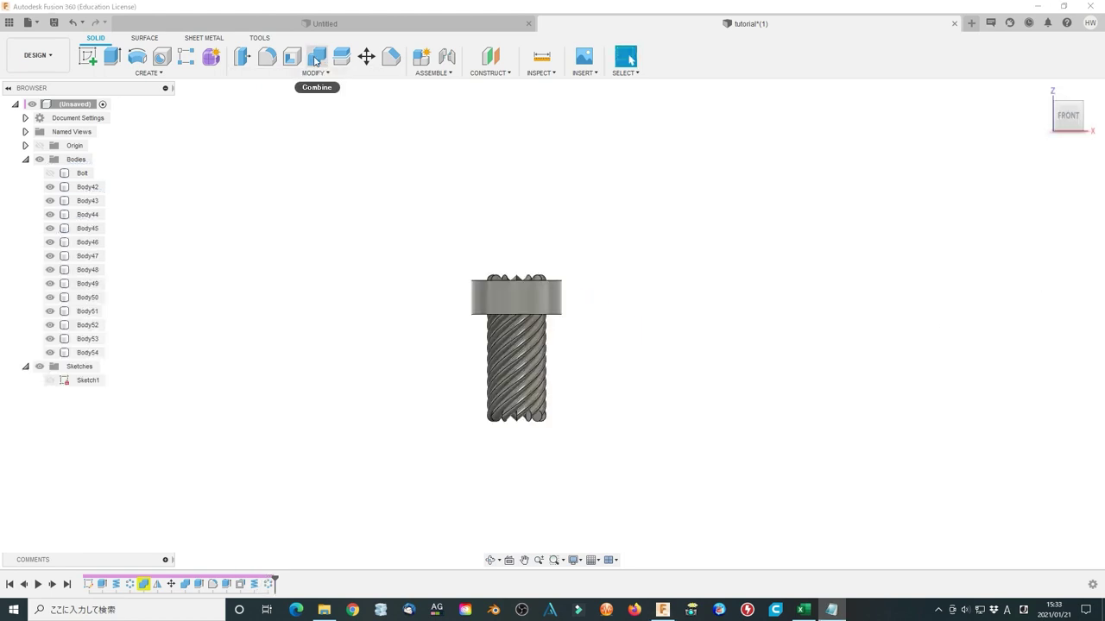
left_click(317, 56)
left_click(88, 200)
left_click(90, 355, "shift")
left_click(1037, 262)
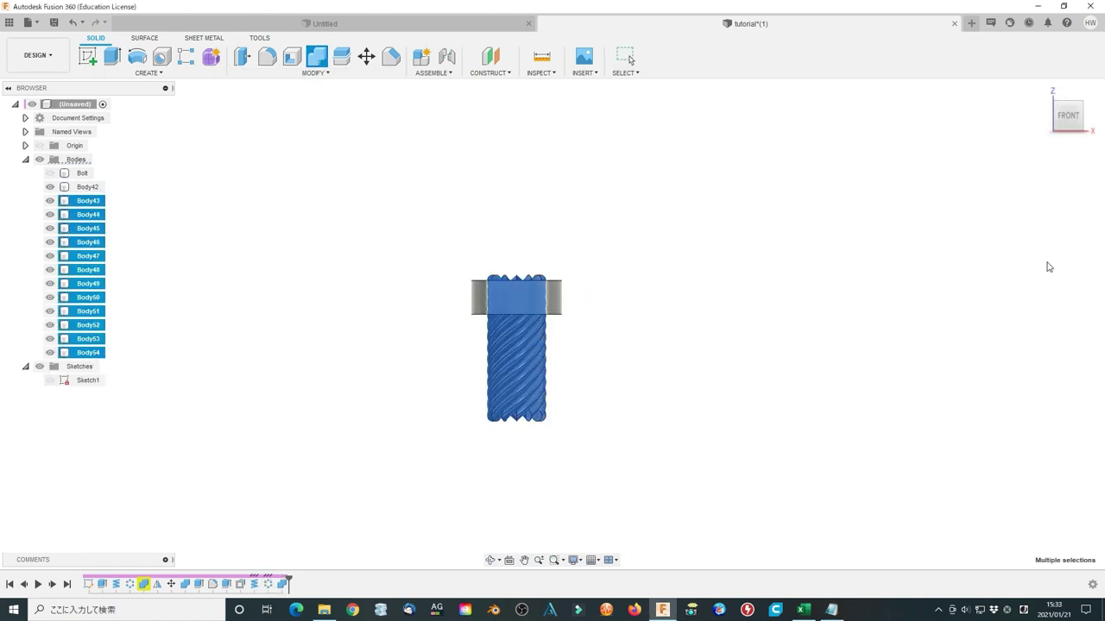
- Add a section analysis slicing the bolt on the XZ plane
left_click(544, 73)
left_click(585, 201)
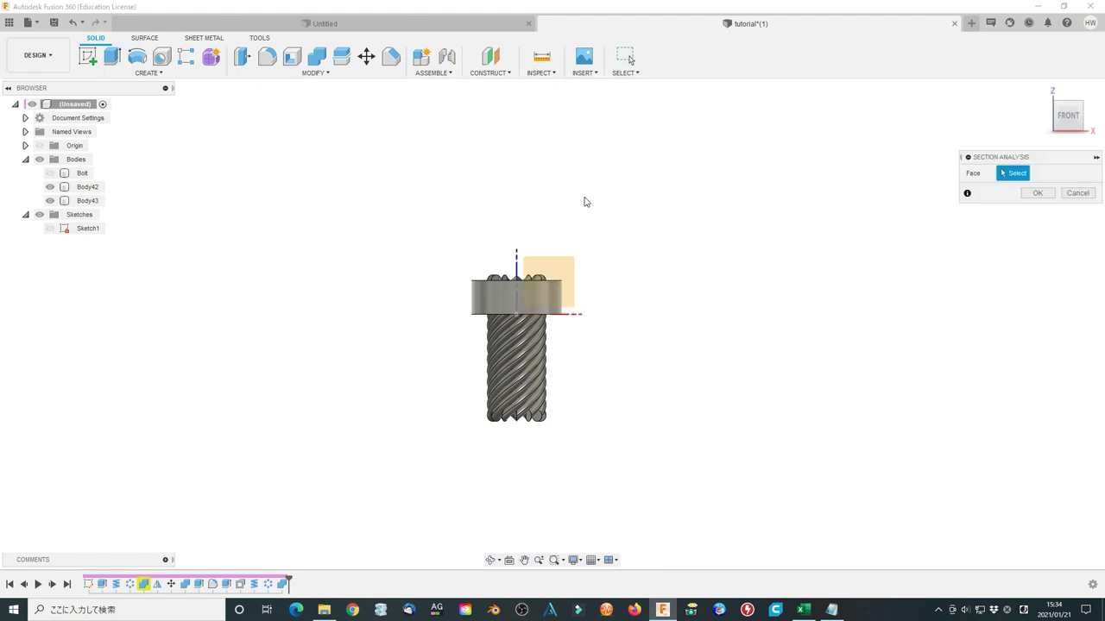
left_click(25, 145)
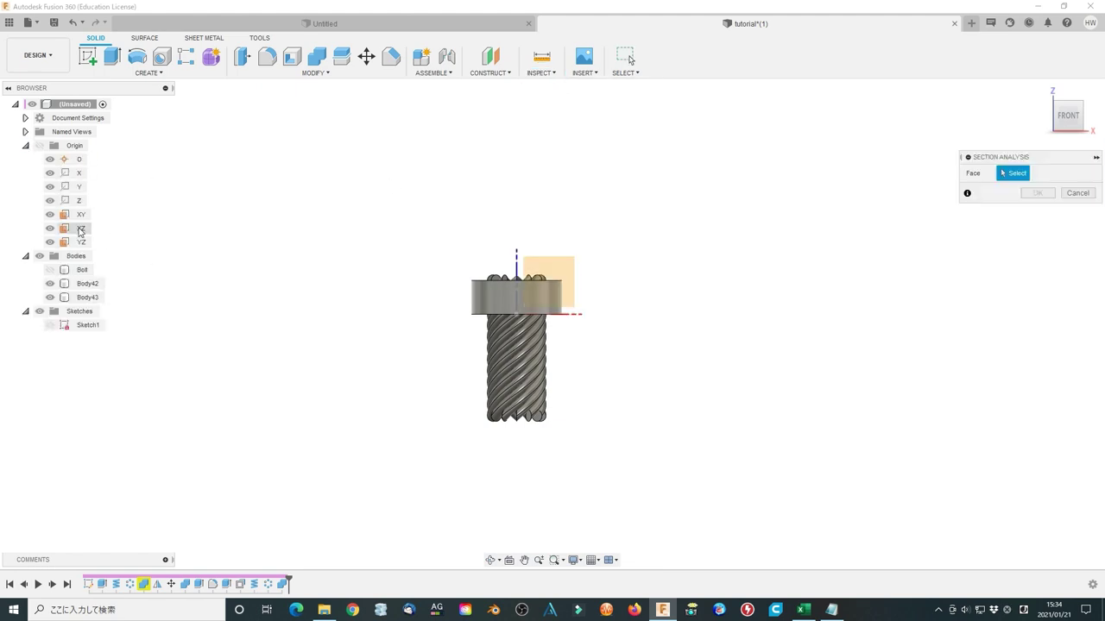
left_click(80, 228)
left_click(1038, 280)
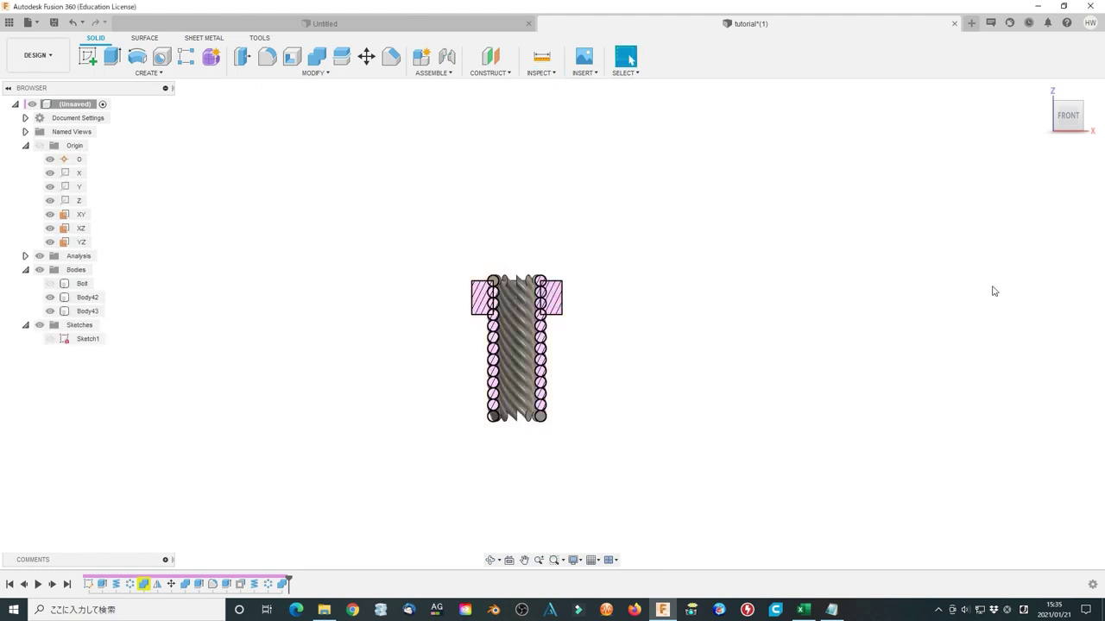
- Move Body43 up 10 mm along the Z axis
left_click(366, 56)
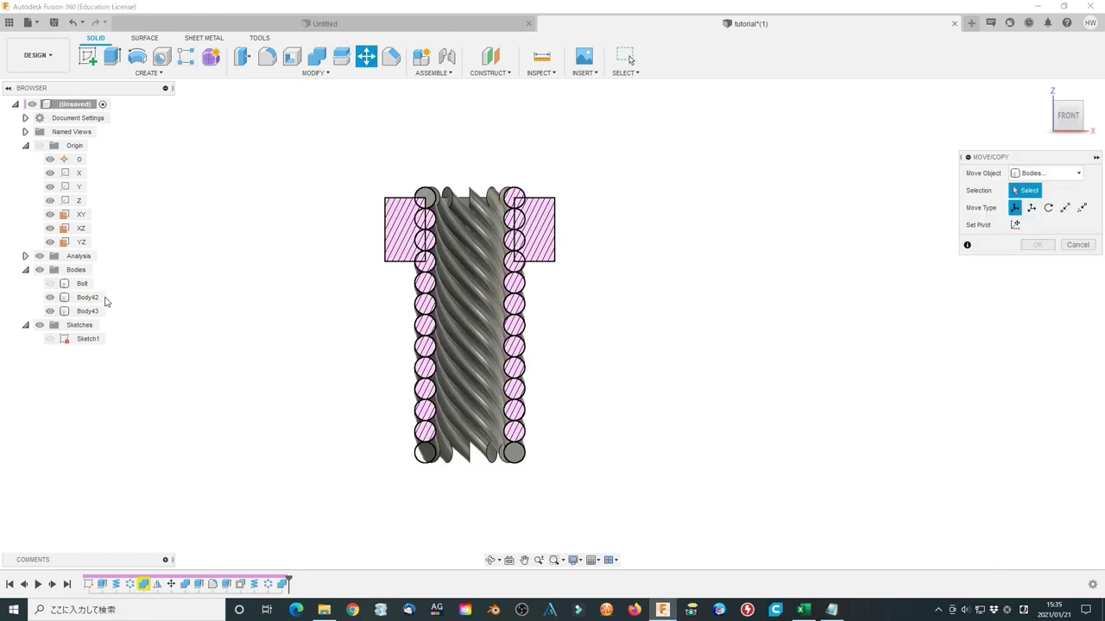
left_click(87, 311)
scroll(587, 446, "up", 2)
left_click_drag(390, 457, 385, 404)
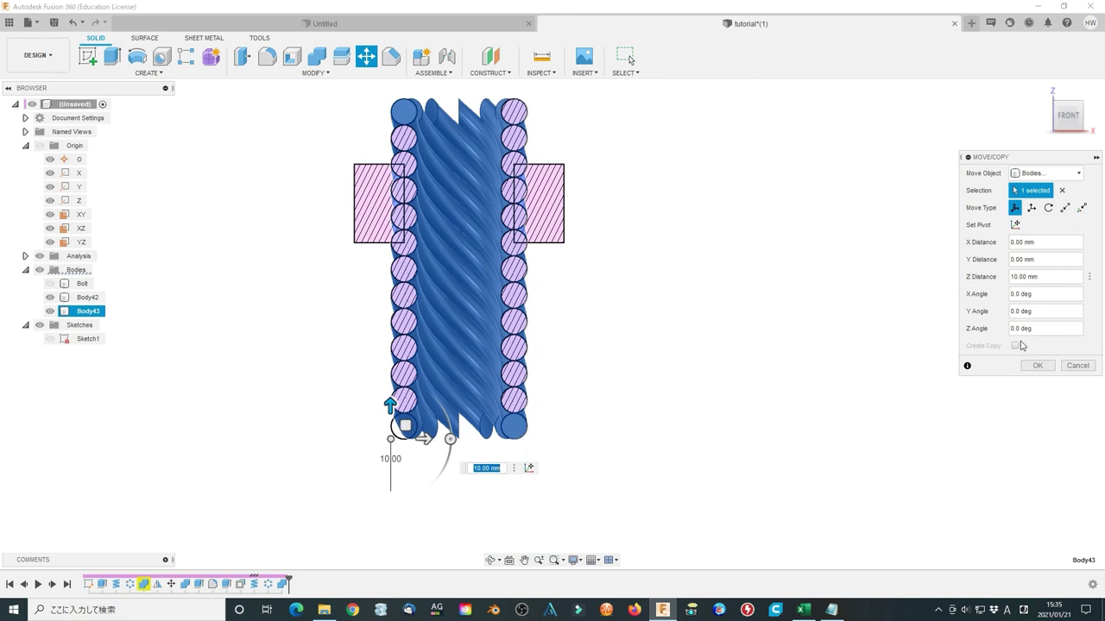
left_click(1035, 365)
- Start a new Combine with the operation set to Cut
scroll(302, 104, "up", 2)
left_click(316, 56)
left_click(1064, 212)
left_click(1039, 235)
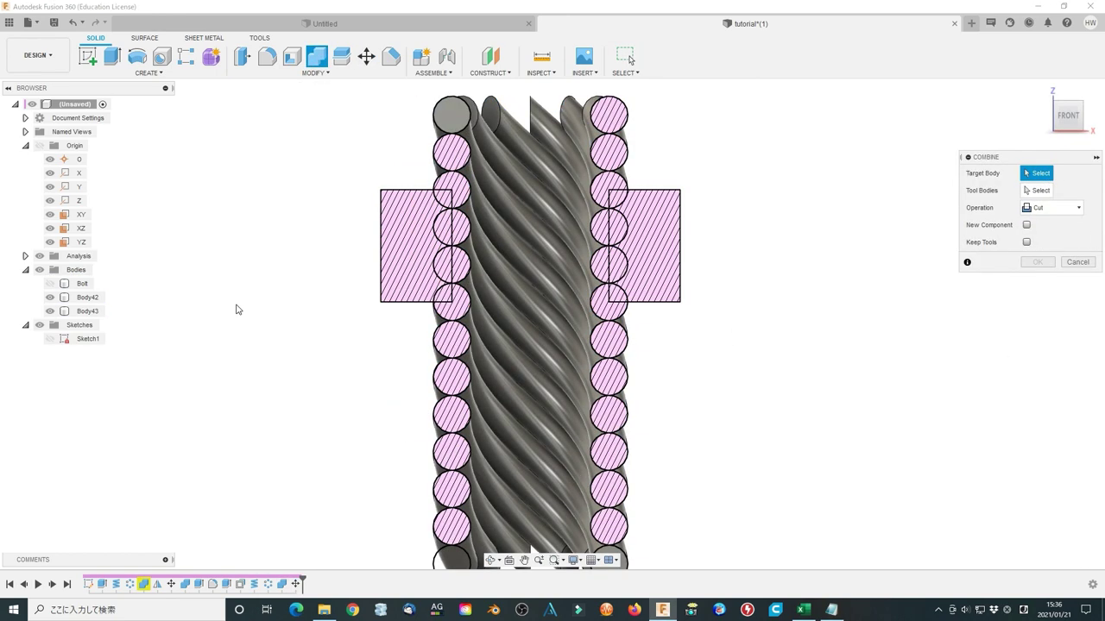
- Cut Body43 out of nut Body42 to form the thread grooves
left_click(86, 296)
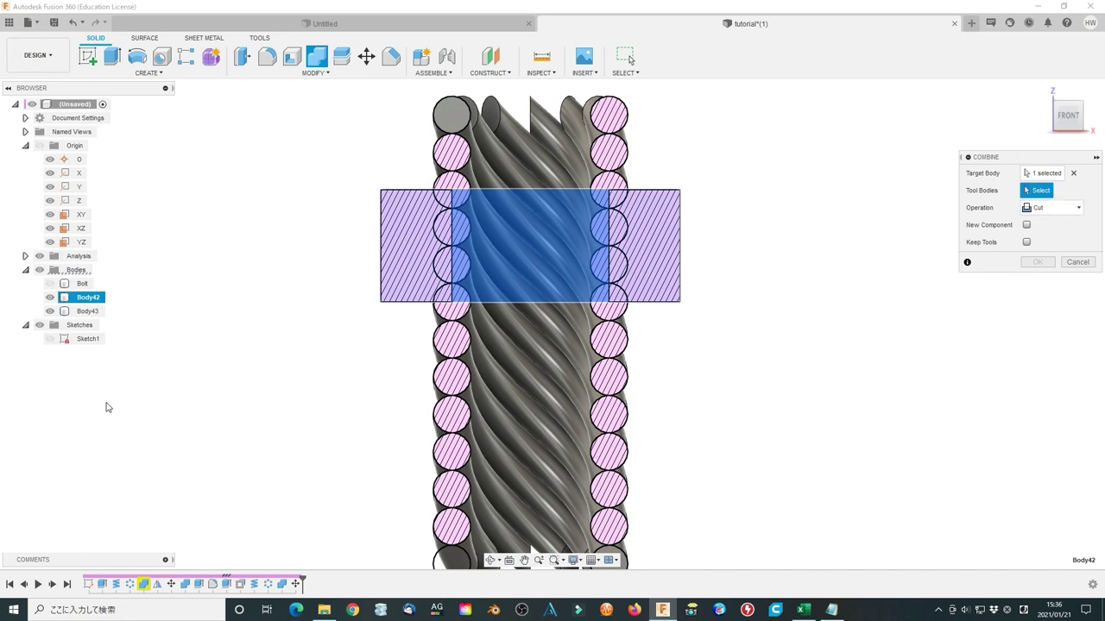
left_click(86, 311)
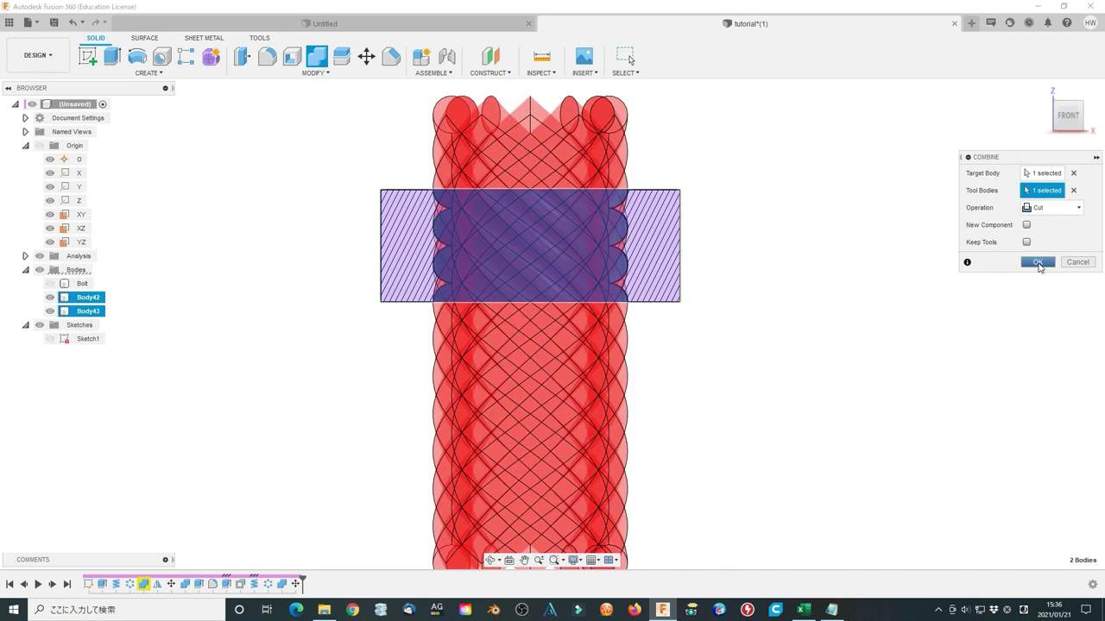
left_click(1036, 263)
- Fillet the thread faces and edges inside the nut's bore
key("f")
left_click(39, 257)
middle_click_drag(362, 328, 604, 405, "shift")
left_click(604, 389)
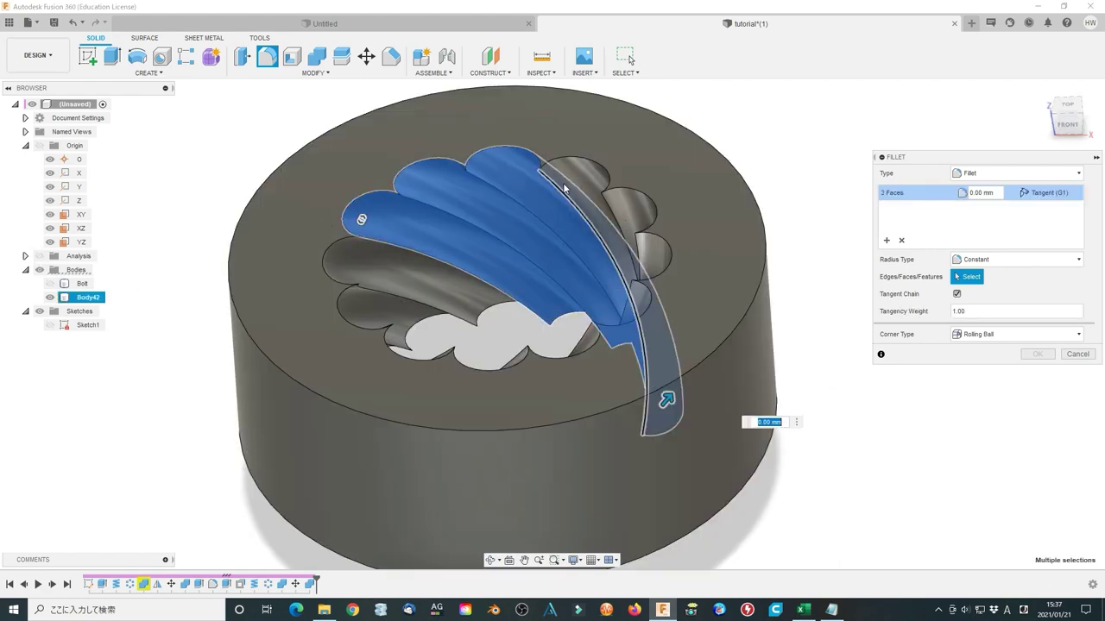
middle_click_drag(819, 420, 885, 323, "shift")
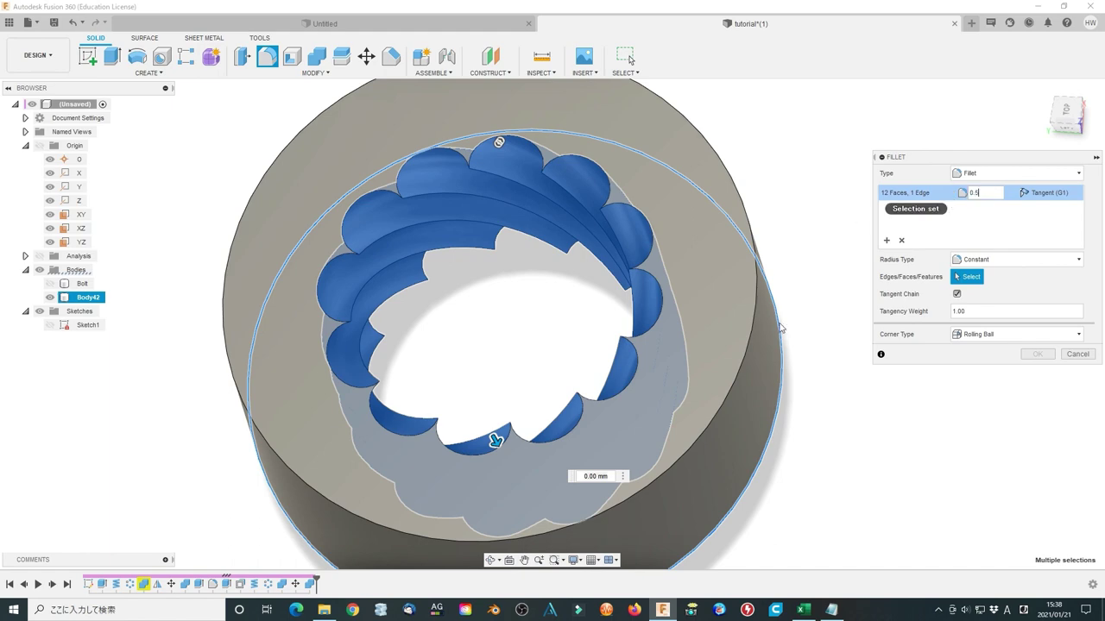
key("Return")
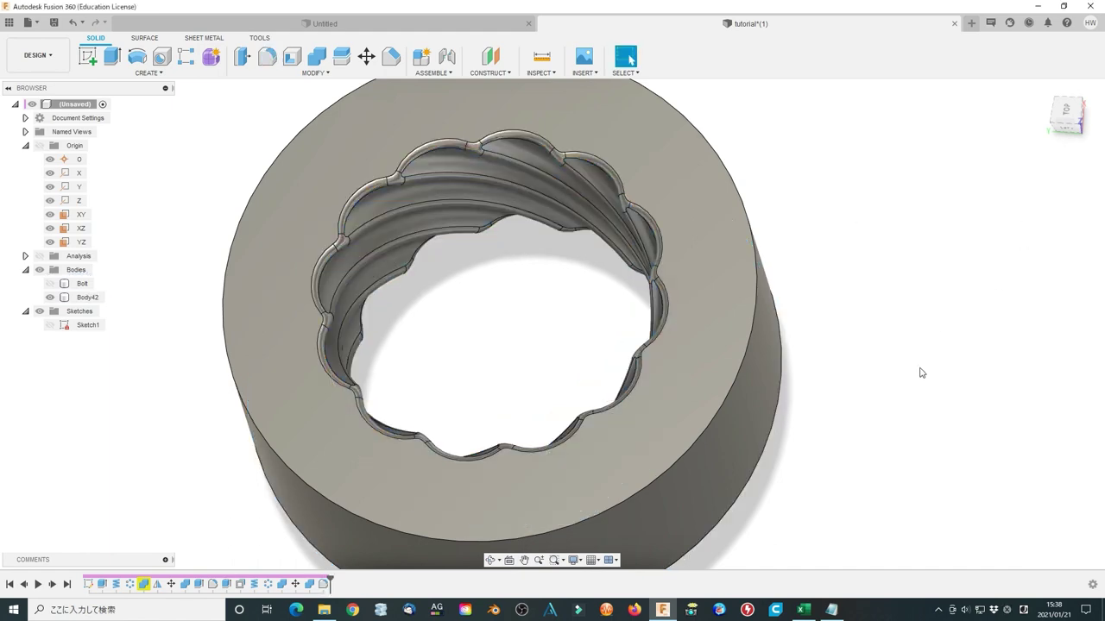
- Turn to the front view and show the Bolt body and the section view again
scroll(922, 373, "down", 3)
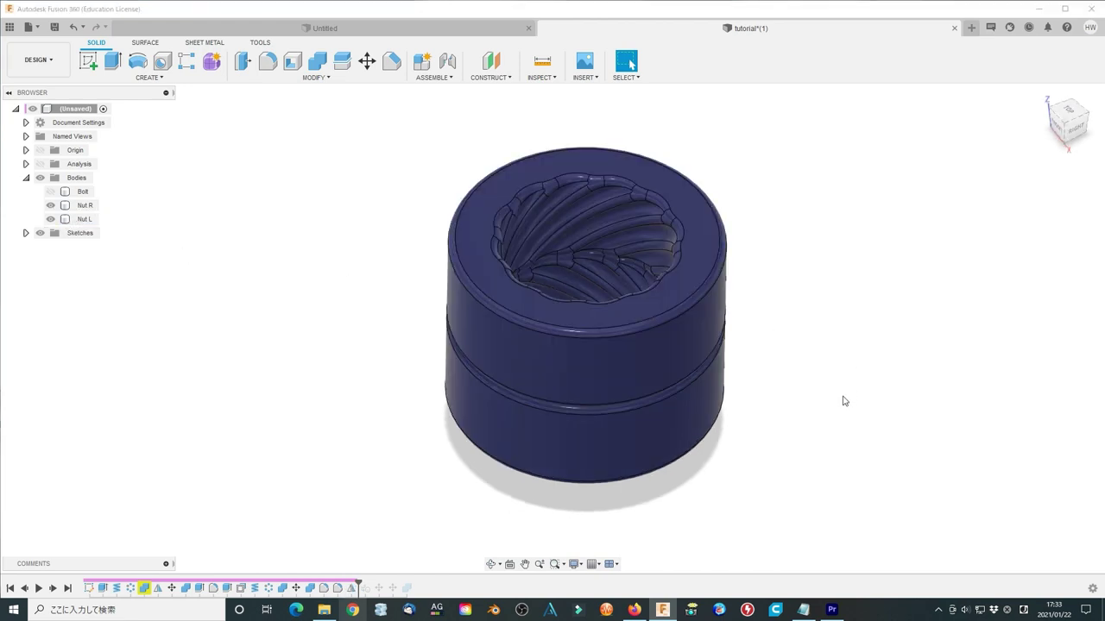
middle_click_drag(847, 422, 851, 375, "shift")
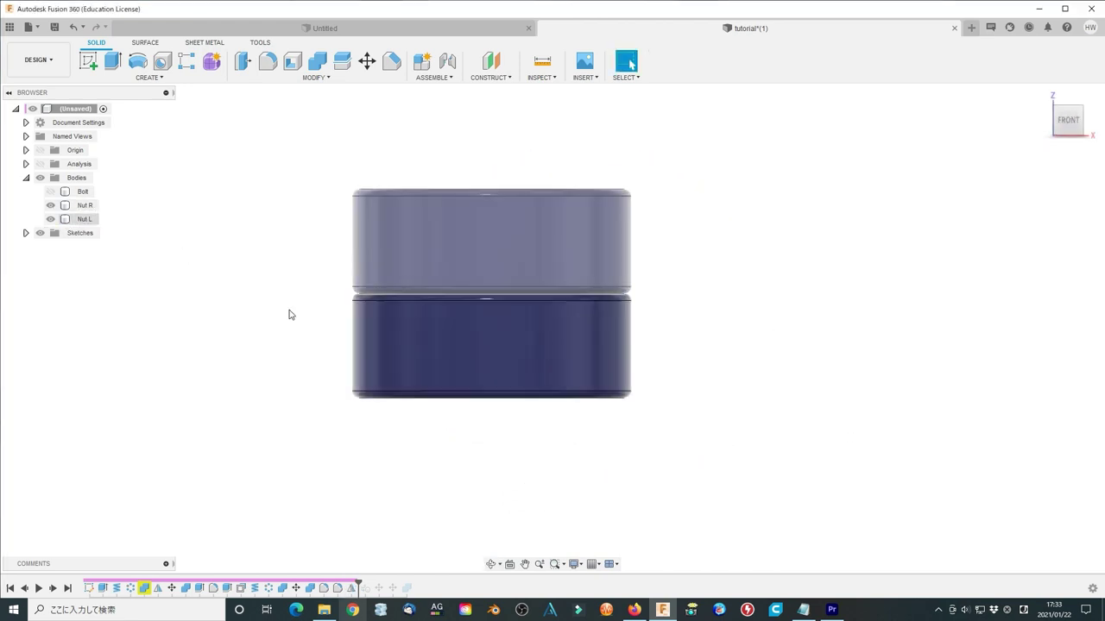
left_click(50, 192)
left_click(40, 163)
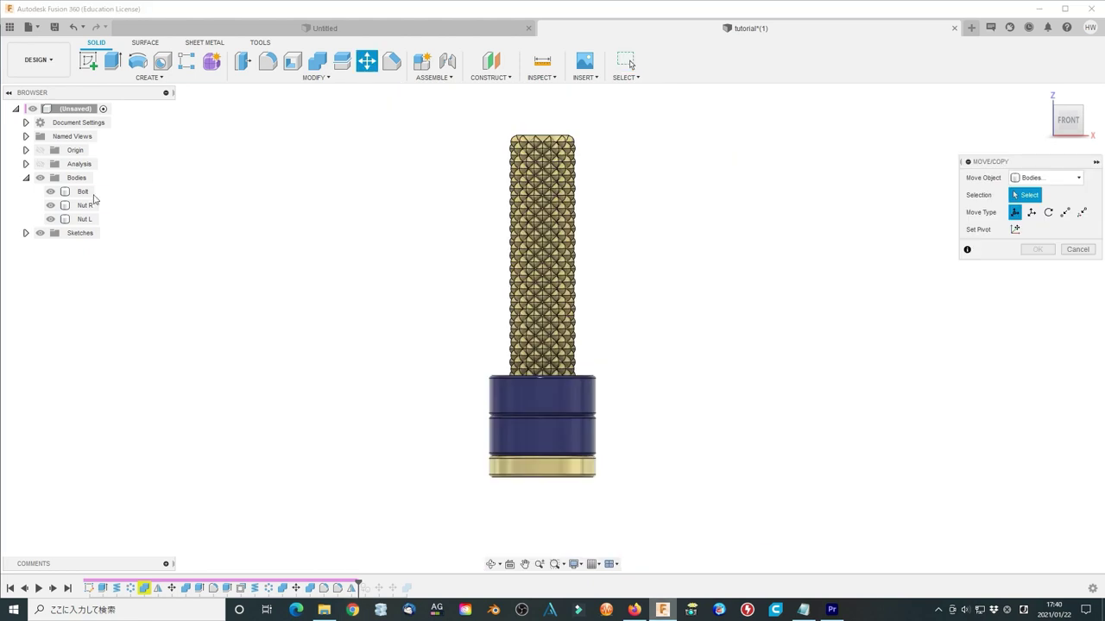
- Copy Nut R and Nut L and raise the copies up the bolt
left_click(85, 205)
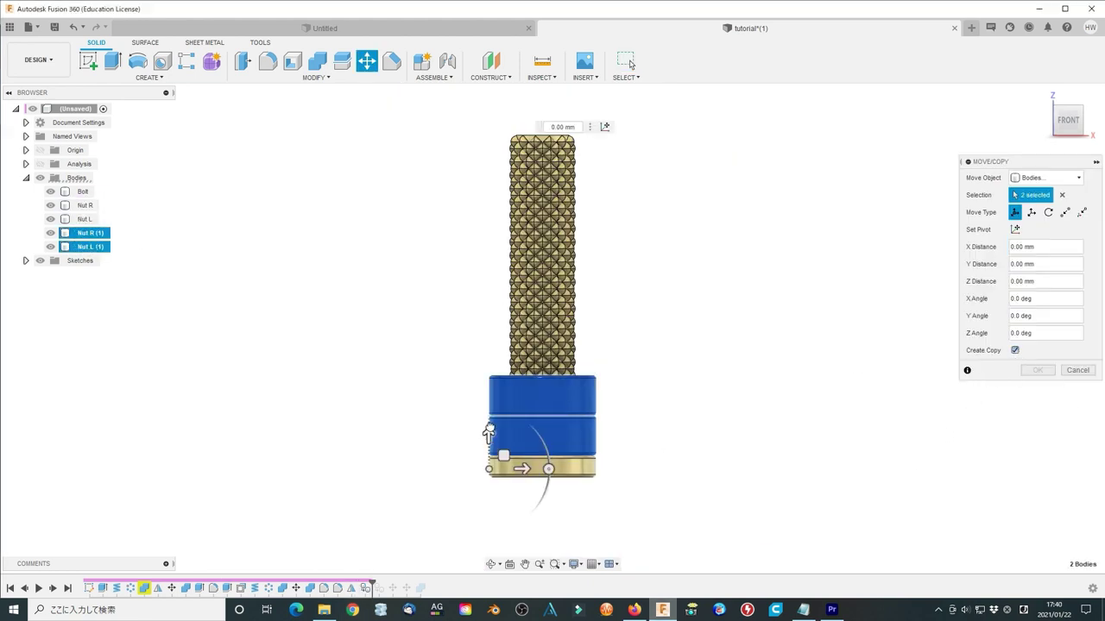
left_click_drag(486, 434, 486, 313)
left_click(1038, 370)
- Lower Nut L (1) by 15 mm so it overlaps Nut R (1)
left_click(366, 60)
left_click(85, 247)
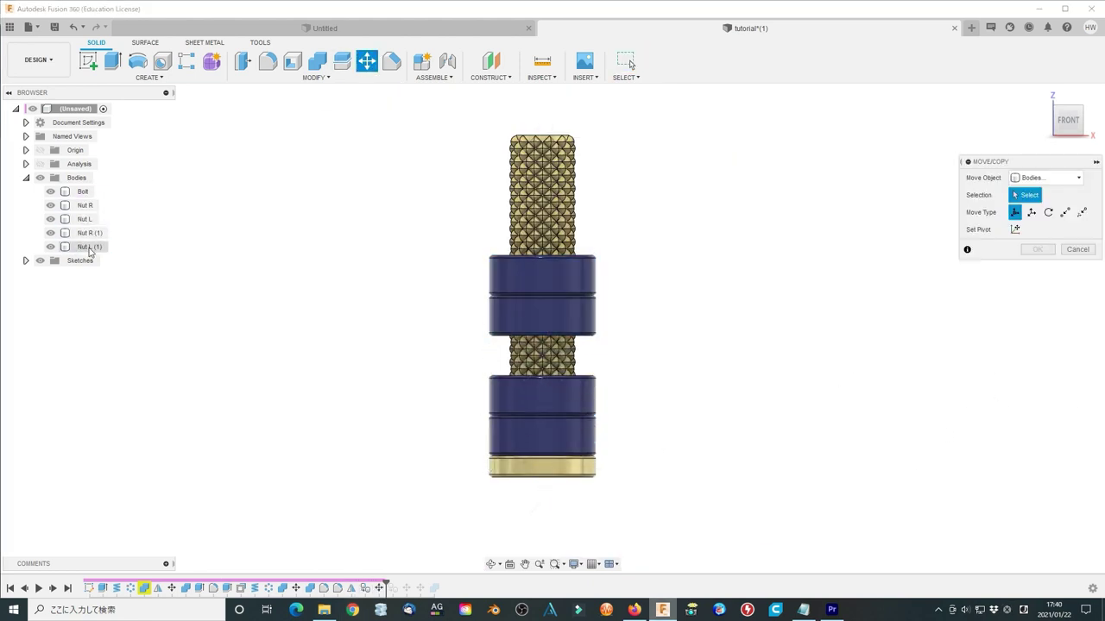
left_click_drag(489, 275, 488, 314)
left_click(1040, 372)
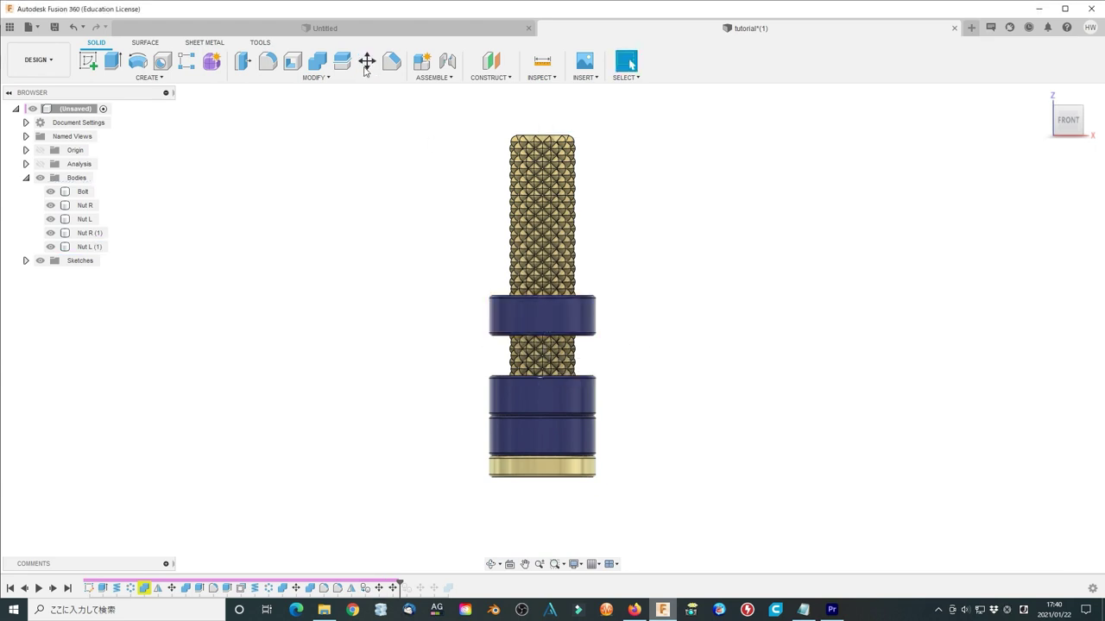
- Intersect Nut R (1) with Nut L (1) into a single nut
left_click(317, 60)
left_click(1053, 213)
left_click(1046, 254)
left_click(90, 234)
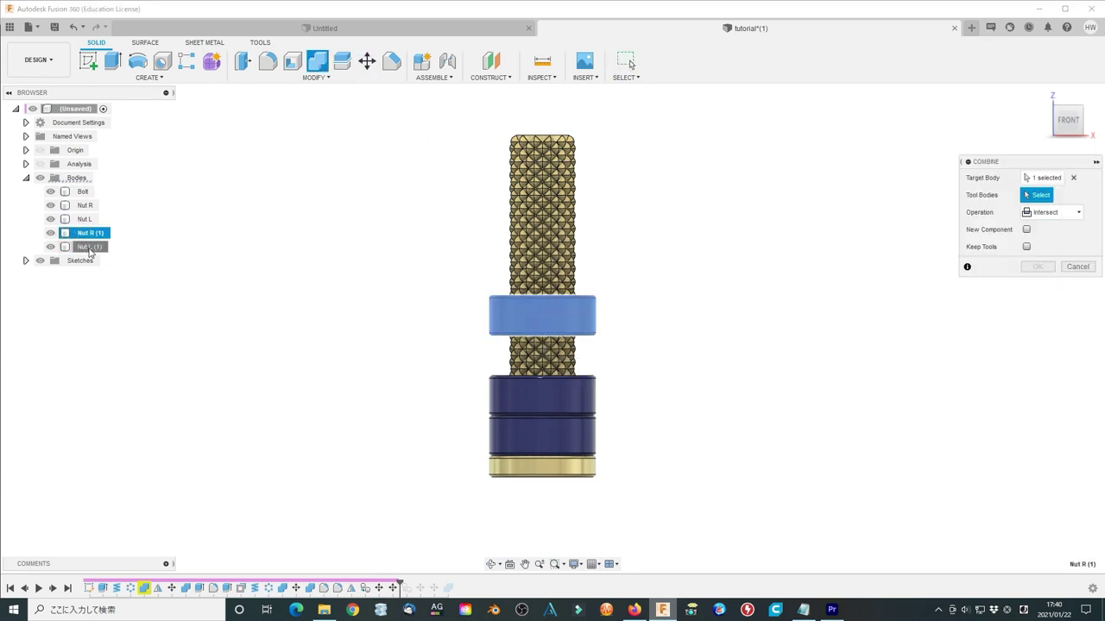
left_click(1042, 269)
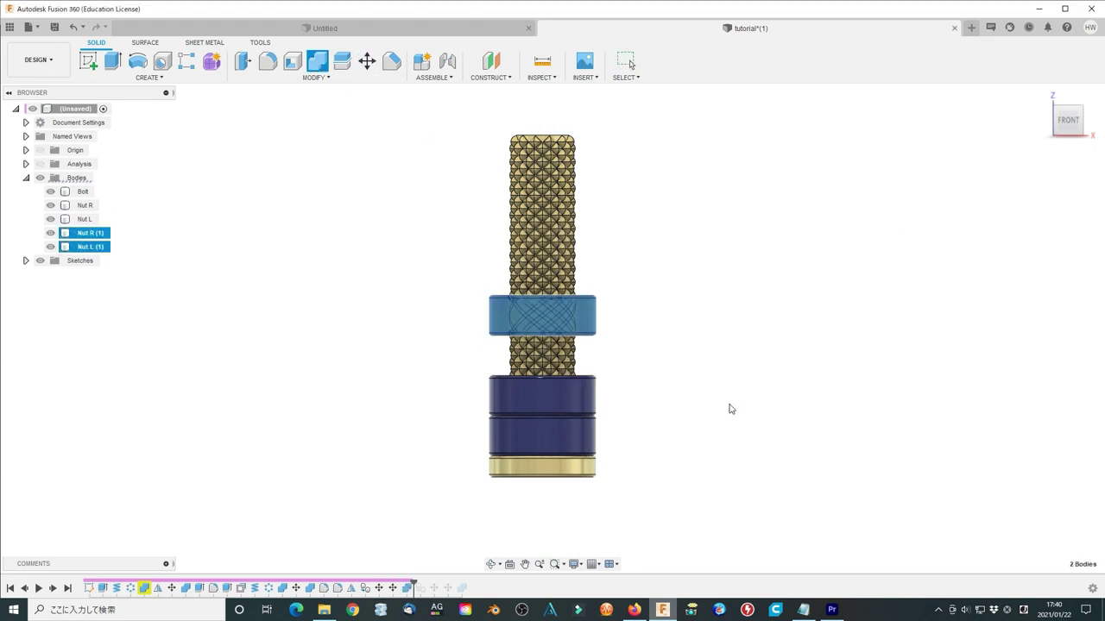
- Hide the Bolt, view the nuts at an angle, and select Nut R (1)
left_click(547, 352)
key("v")
middle_click_drag(547, 352, 661, 405, "shift")
scroll(661, 406, "up", 5)
left_click(90, 234)
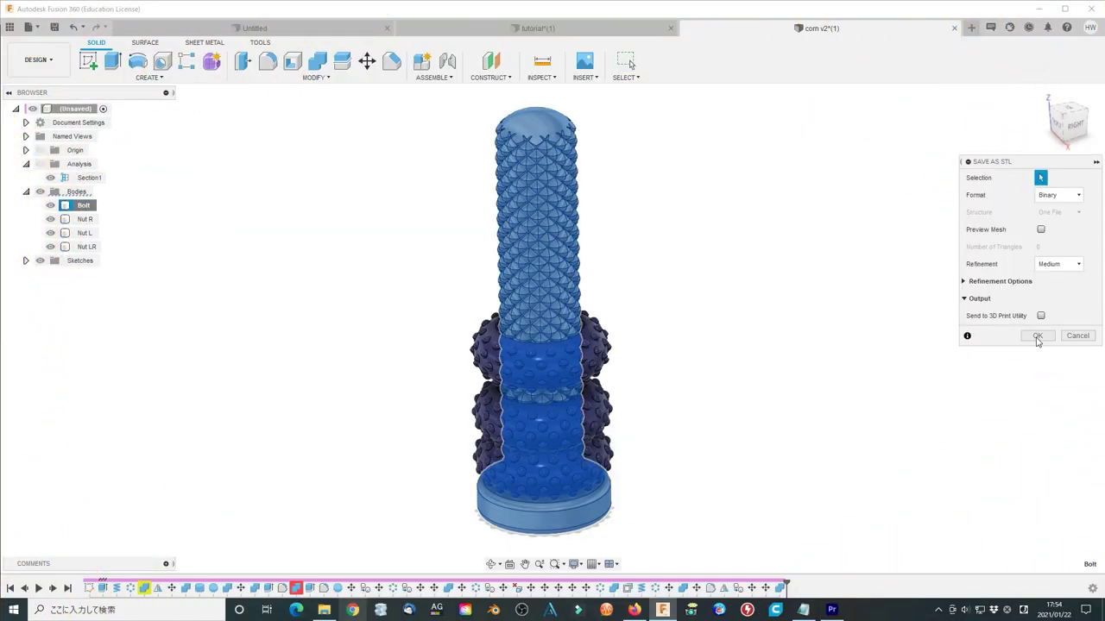
- Save the Bolt as STL, then open all four STL files in Cura
left_click(1038, 338)
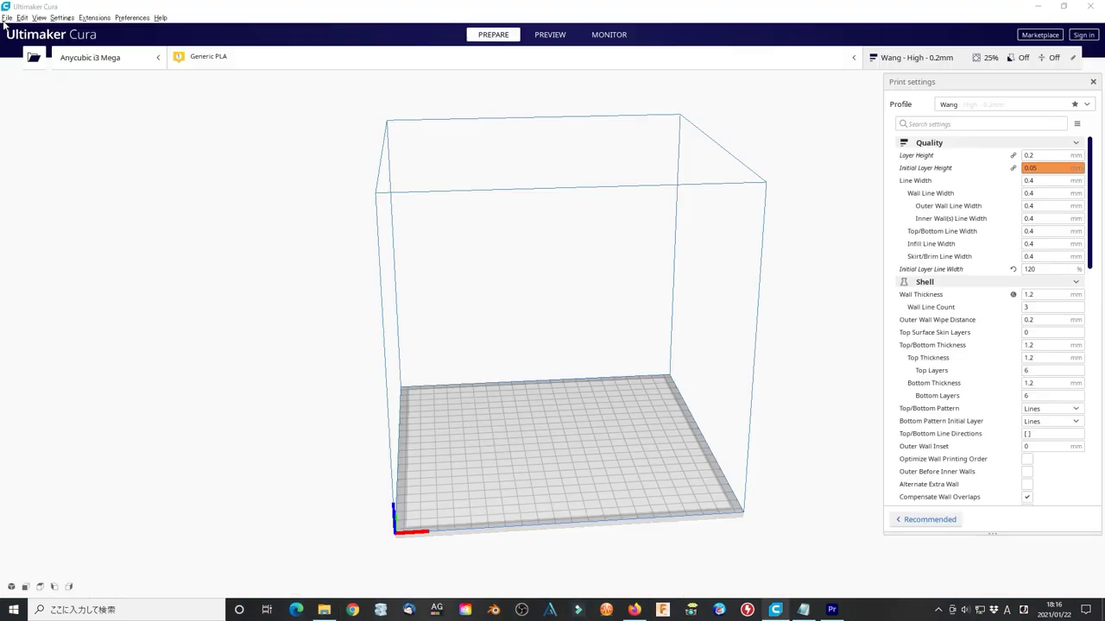
left_click(15, 17)
left_click(35, 26)
left_click(164, 97)
key("ctrl+a")
key("Return")
right_click(682, 466)
- Arrange all models, slice them (5 h 45 min, 60 g), and start exporting
left_click(712, 517)
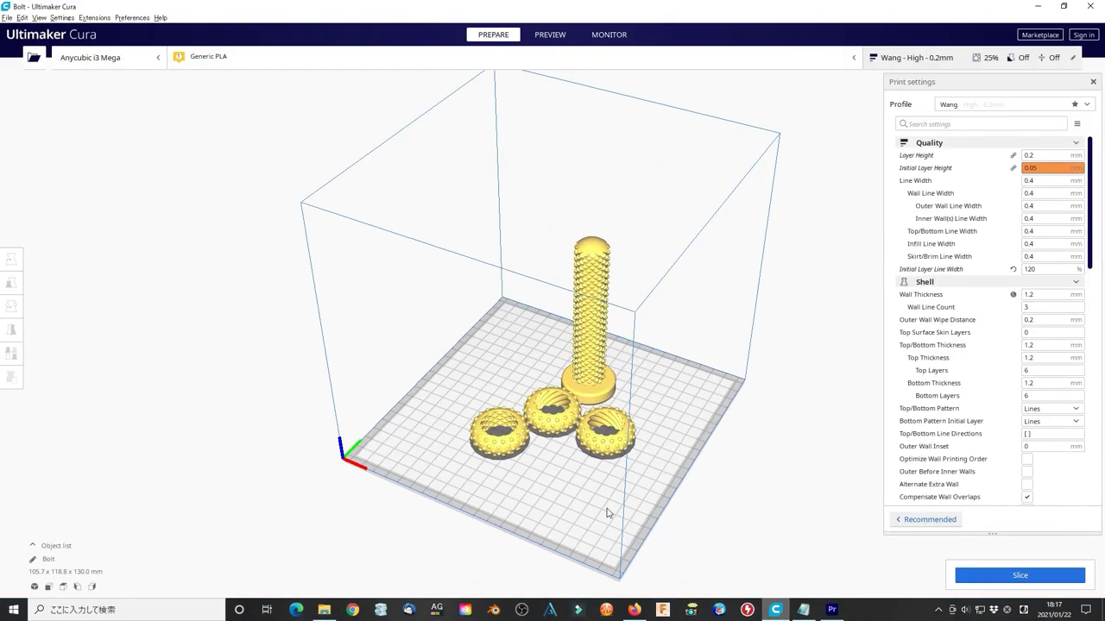
left_click(1026, 575)
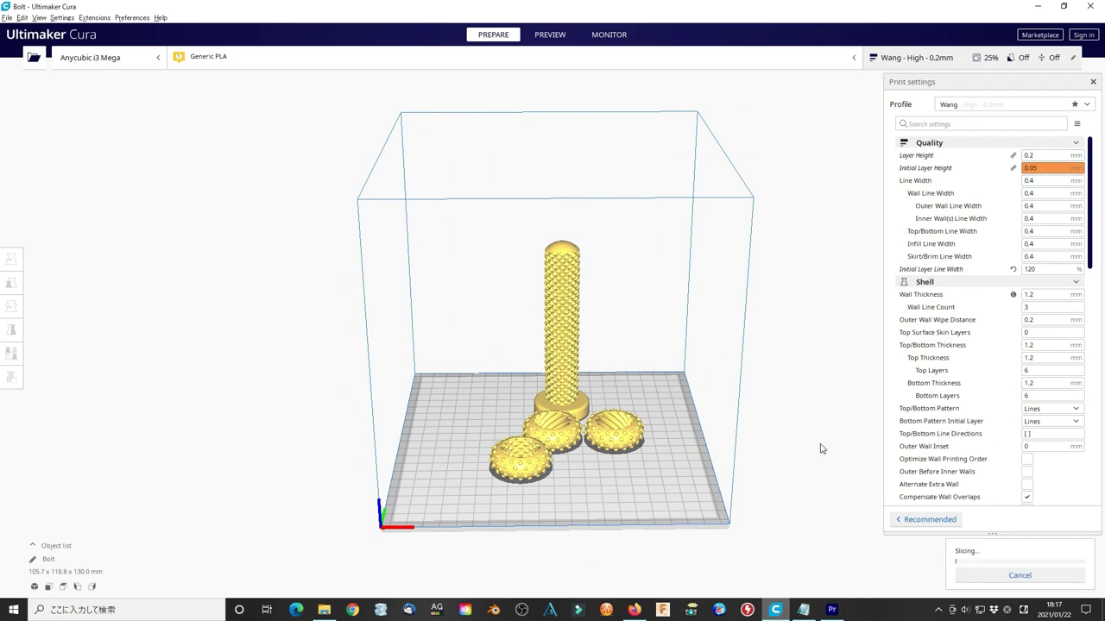
left_click(13, 19)
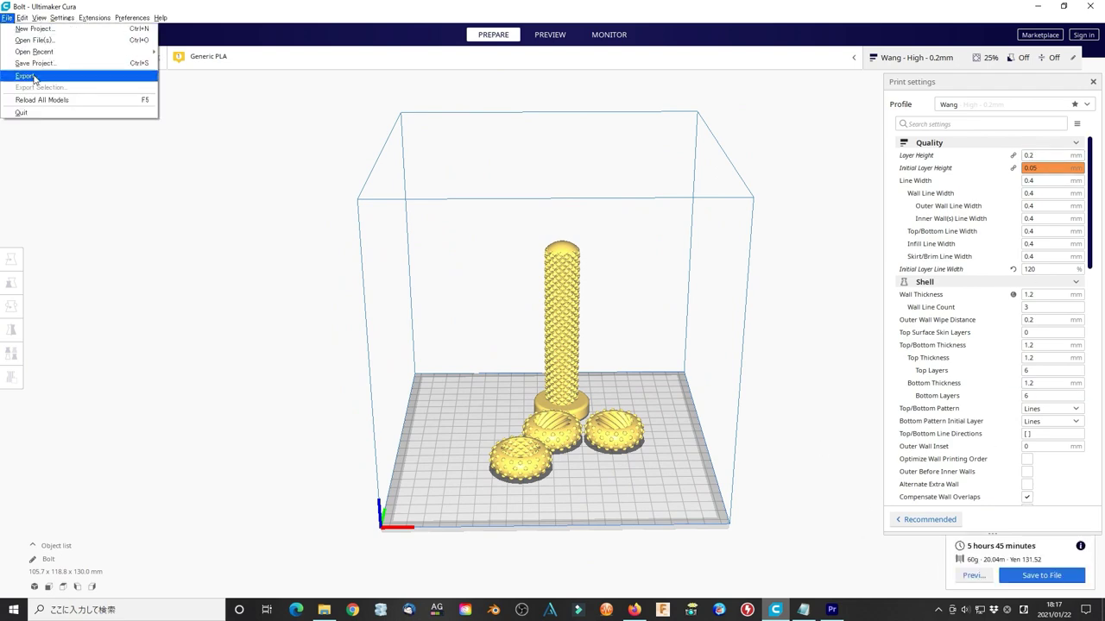